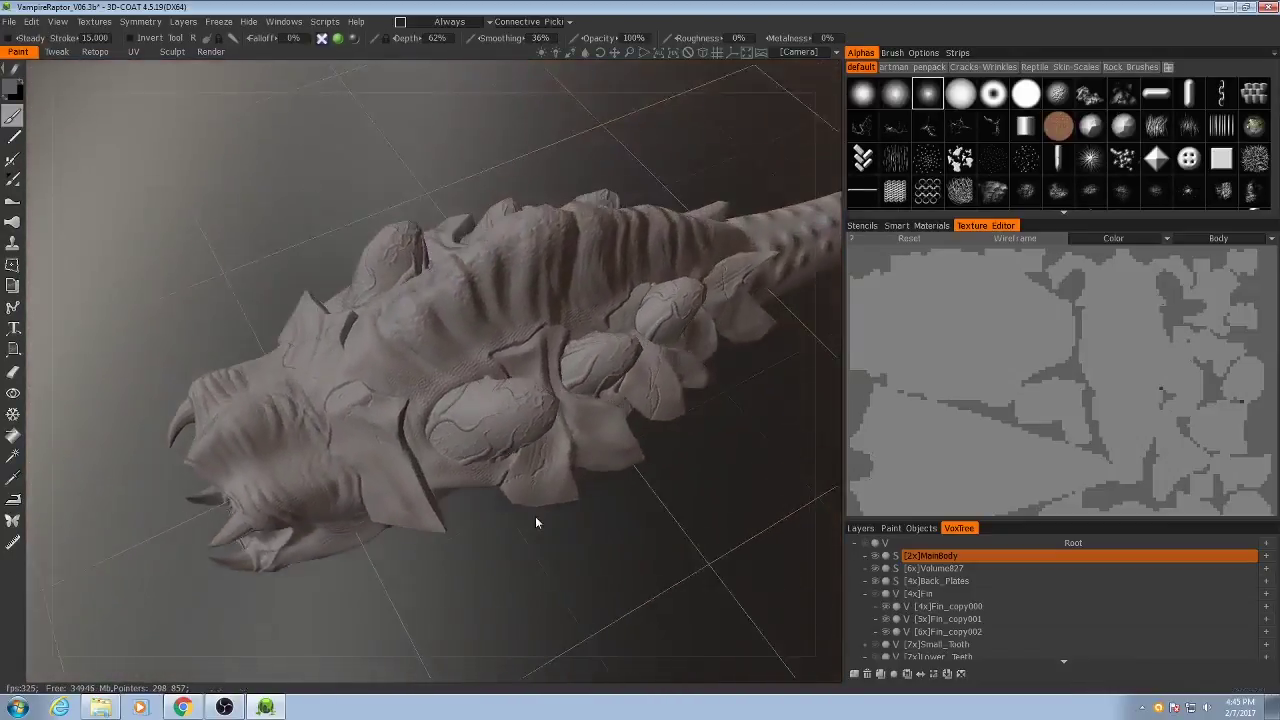
Step: Inspect the body's baked surface and its low-poly topology with the wireframe display toggled on and off
{"action": "right_click_drag", "start_coordinate": [540, 570], "coordinate": [590, 530]}
{"action": "left_click_drag", "start_coordinate": [590, 530], "coordinate": [473, 524]}
{"action": "key", "text": "w"}
{"action": "scroll", "coordinate": [583, 535], "scroll_direction": "up", "scroll_amount": 5}
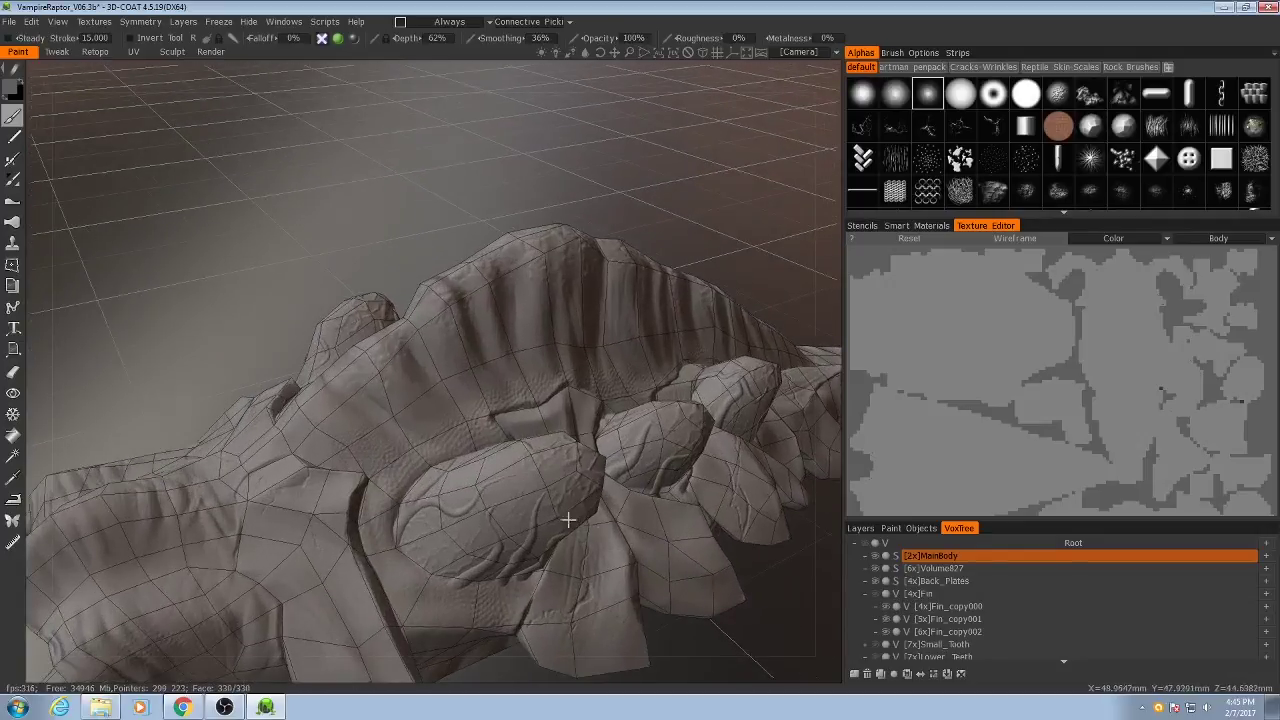
{"action": "key", "text": "w"}
{"action": "left_click_drag", "start_coordinate": [567, 519], "coordinate": [680, 432]}
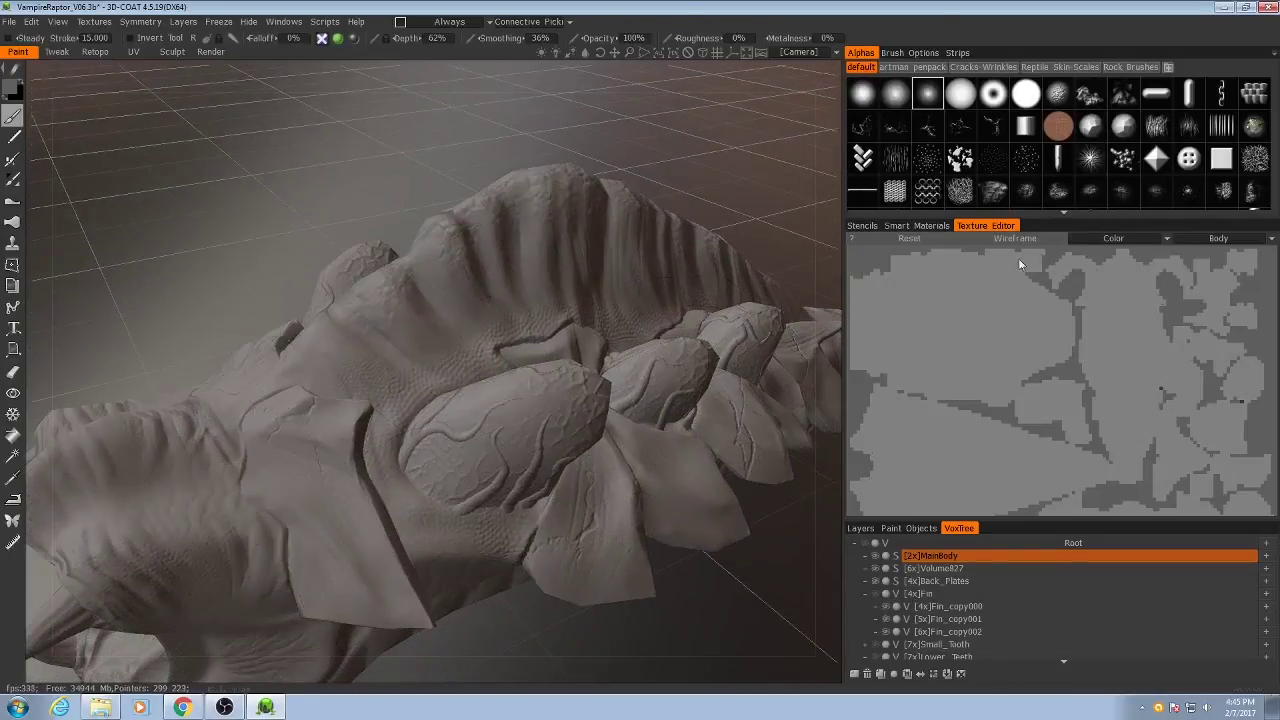
Step: Display the Body's Normals map in the Texture Editor, examine its UV islands, and return the display to Color
{"action": "left_click", "coordinate": [1121, 237]}
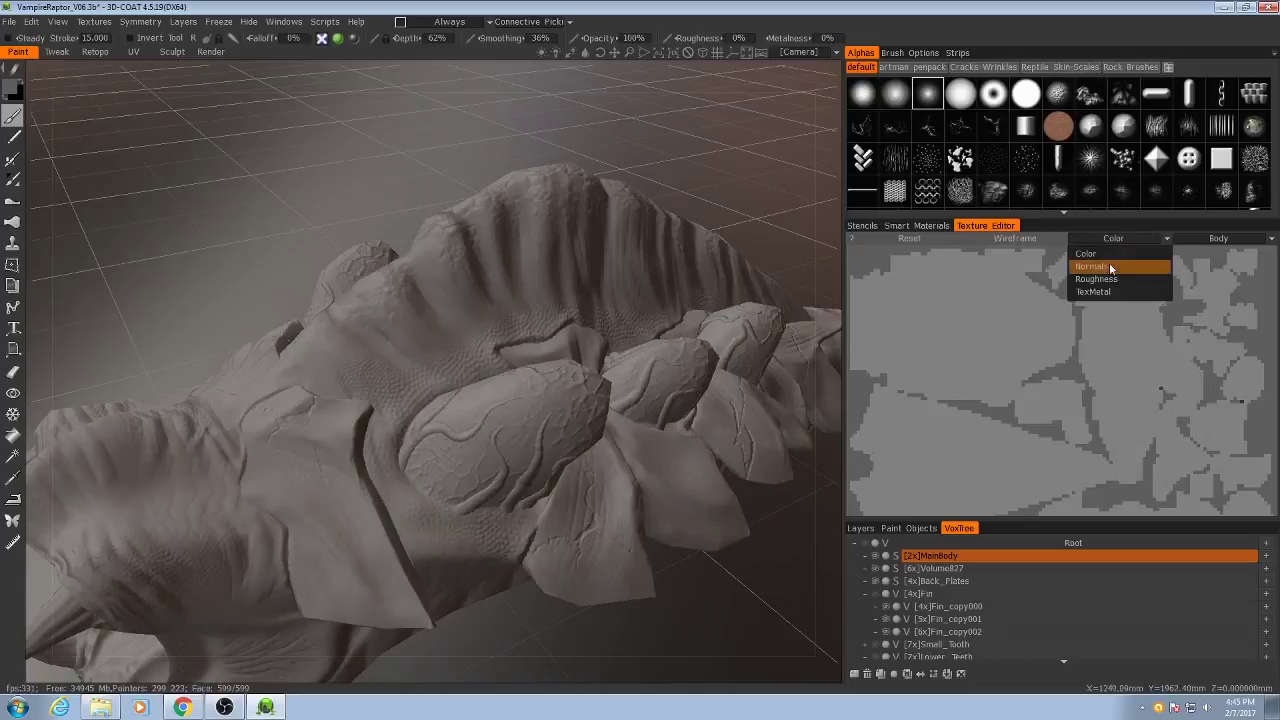
{"action": "left_click", "coordinate": [1104, 265]}
{"action": "middle_click_drag", "start_coordinate": [1060, 505], "coordinate": [1041, 391]}
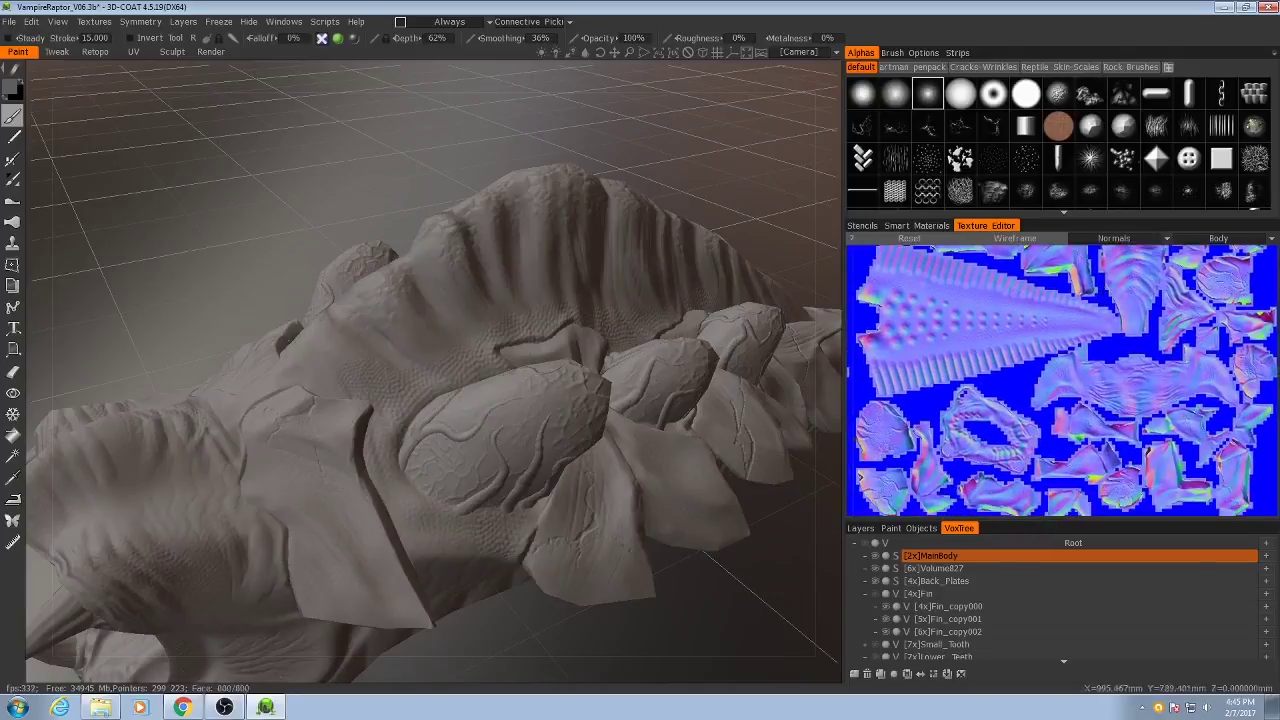
{"action": "middle_click_drag", "start_coordinate": [1100, 500], "coordinate": [1107, 407]}
{"action": "scroll", "coordinate": [1117, 435], "scroll_direction": "up", "scroll_amount": 5}
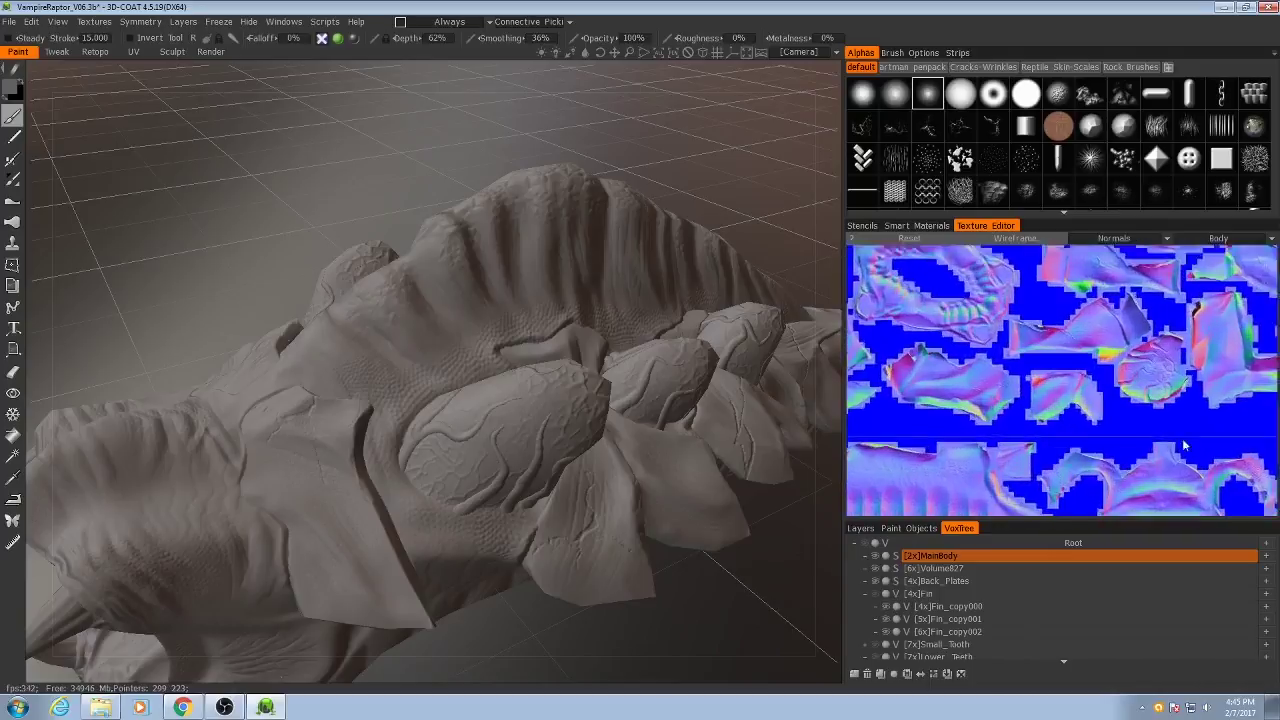
{"action": "scroll", "coordinate": [1104, 390], "scroll_direction": "up", "scroll_amount": 2}
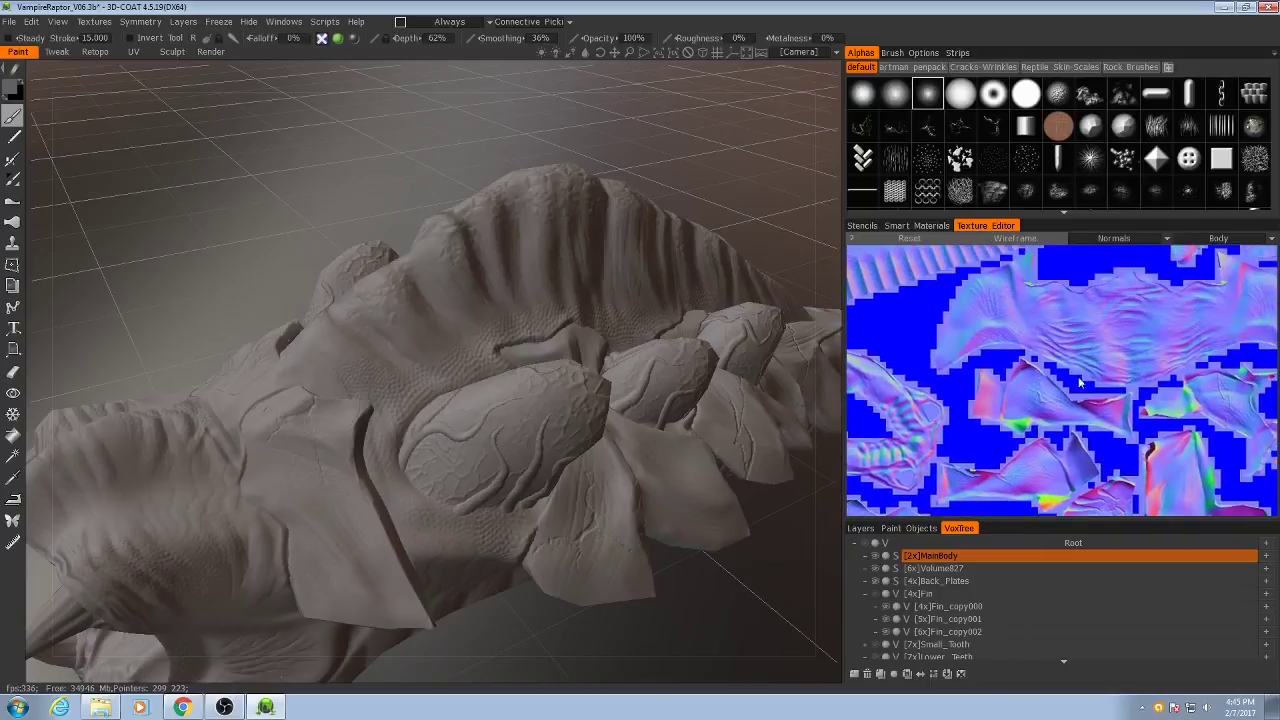
{"action": "scroll", "coordinate": [1068, 376], "scroll_direction": "up", "scroll_amount": 2}
{"action": "middle_click_drag", "start_coordinate": [1090, 371], "coordinate": [1145, 472]}
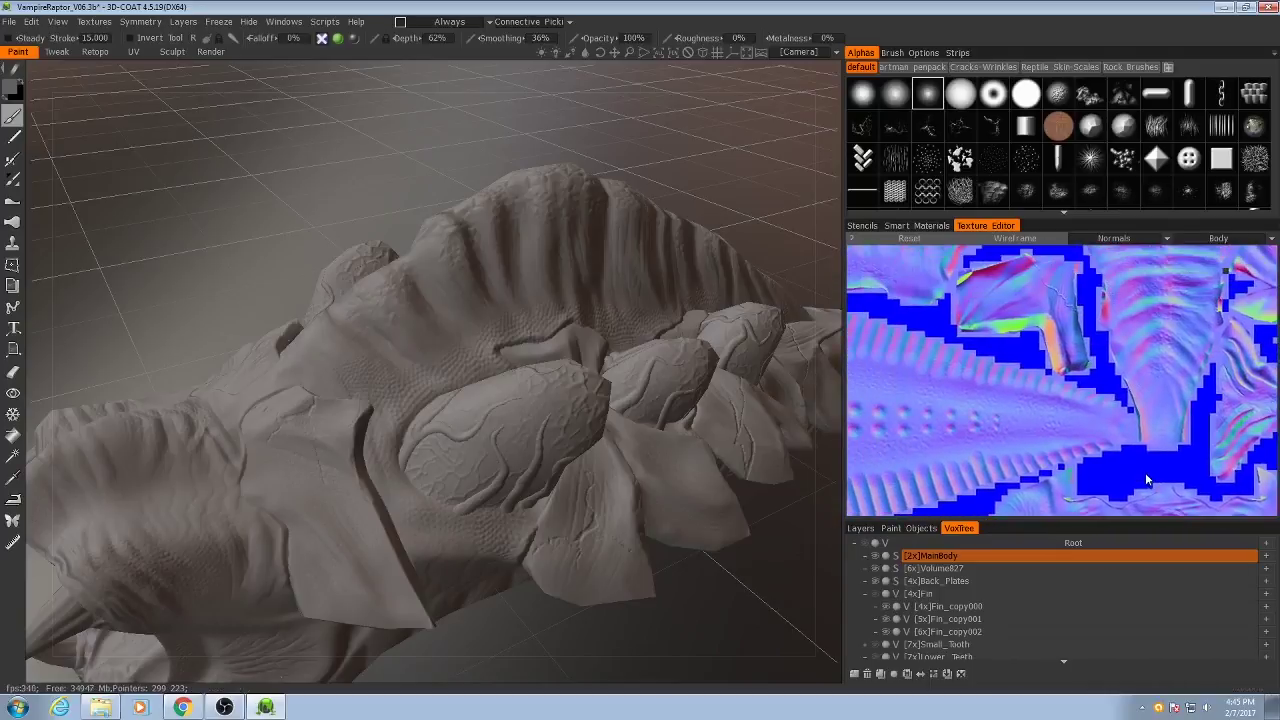
{"action": "middle_click_drag", "start_coordinate": [1150, 350], "coordinate": [1110, 420]}
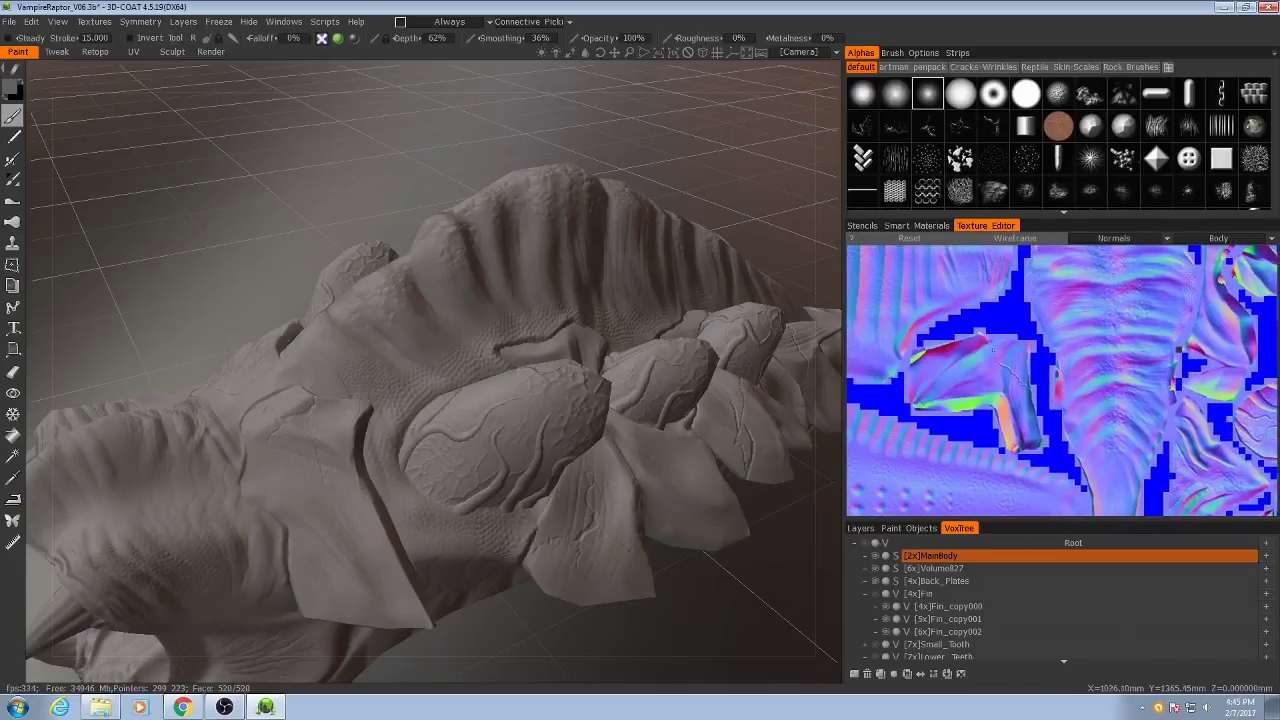
{"action": "middle_click_drag", "start_coordinate": [1230, 368], "coordinate": [1086, 410]}
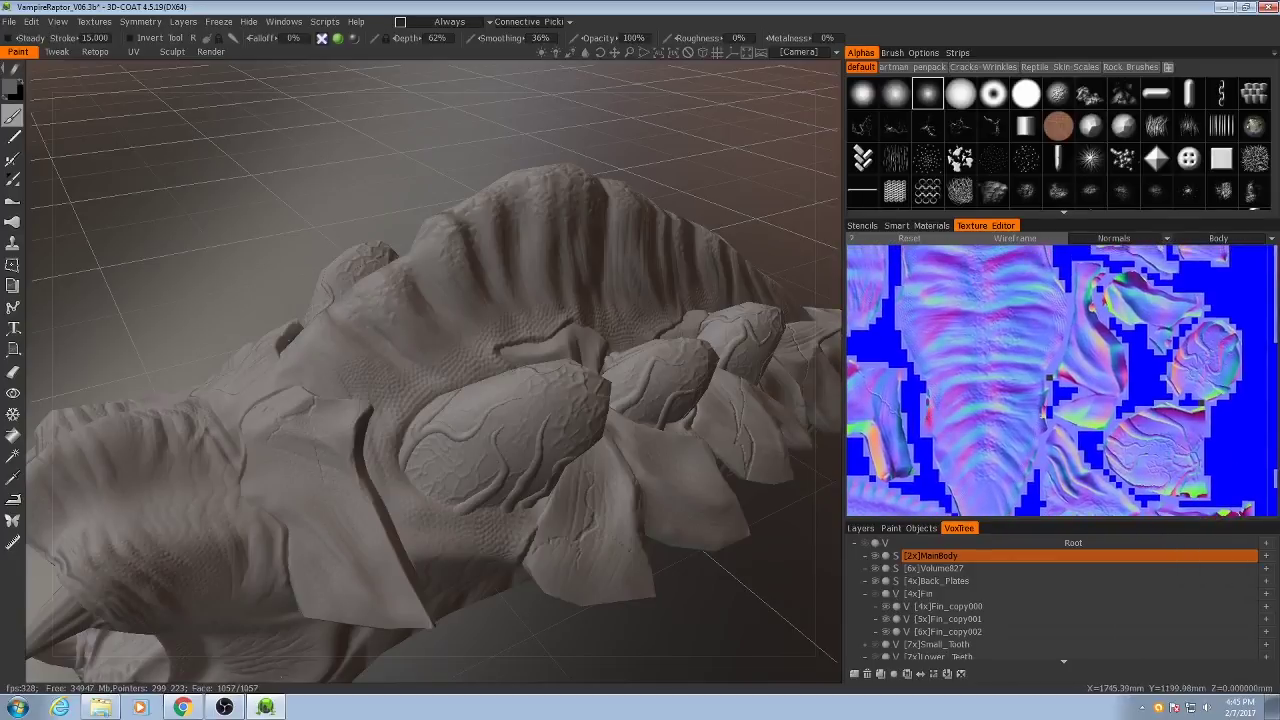
{"action": "middle_click_drag", "start_coordinate": [1121, 355], "coordinate": [1134, 424]}
{"action": "scroll", "coordinate": [1130, 424], "scroll_direction": "down", "scroll_amount": 1}
{"action": "left_click", "coordinate": [1113, 238]}
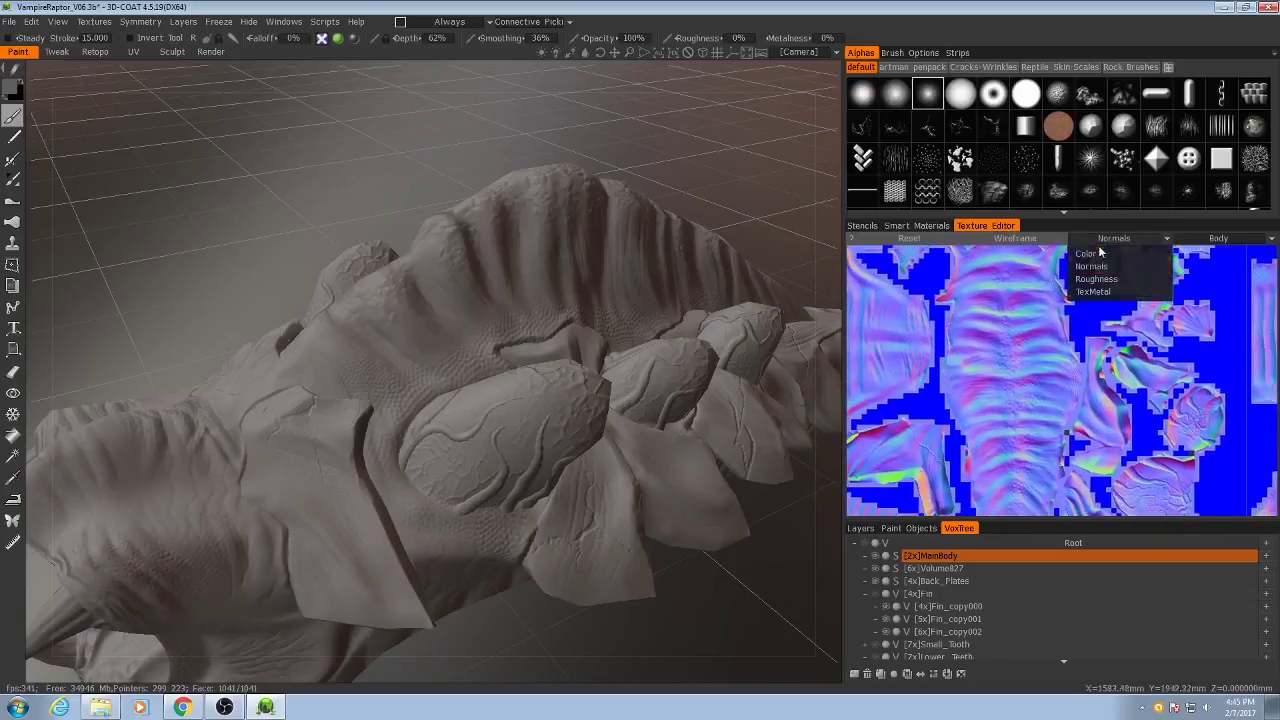
{"action": "left_click", "coordinate": [1077, 273]}
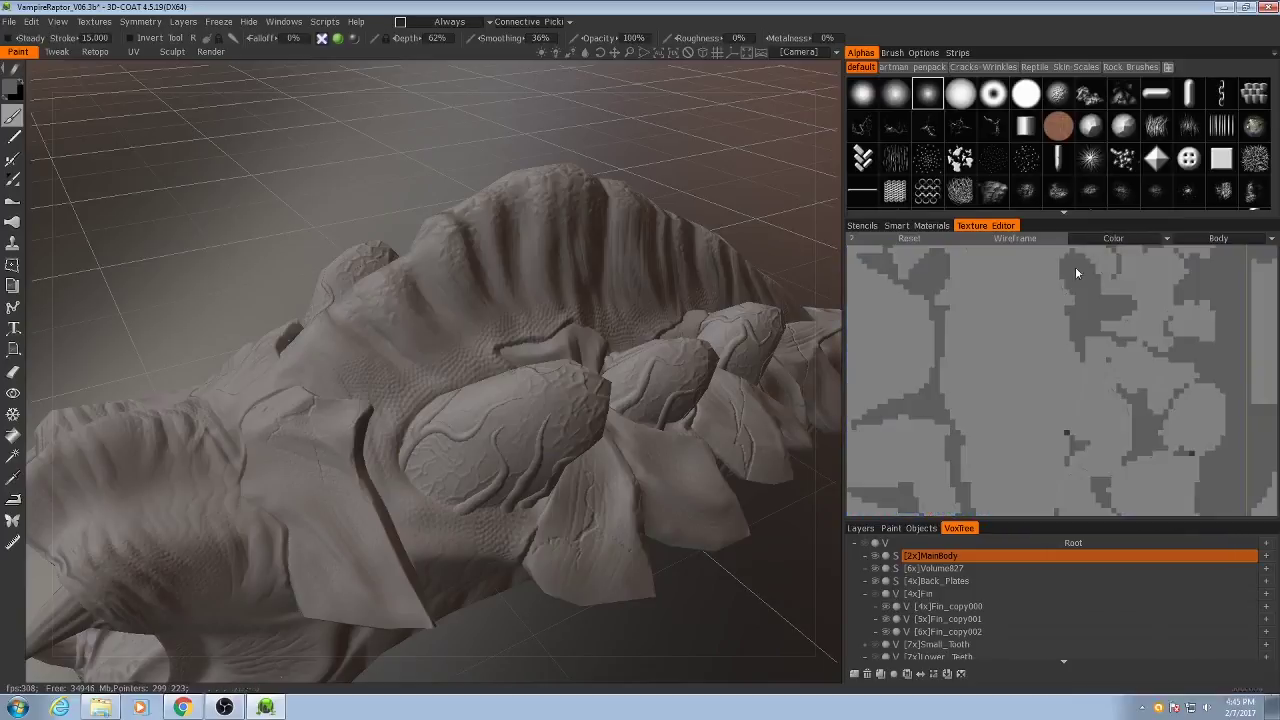
Step: Show the Paint Objects list and inspect the MainBody paint object from both sides
{"action": "left_click", "coordinate": [902, 528]}
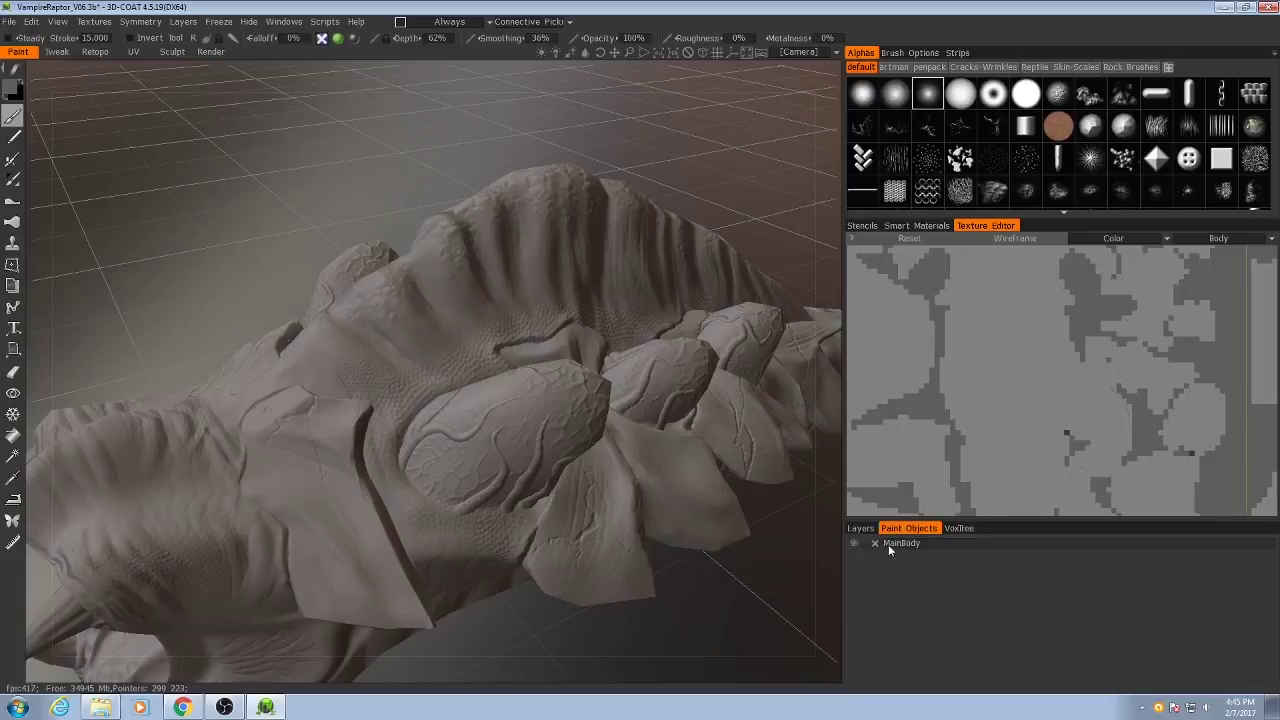
{"action": "scroll", "coordinate": [653, 542], "scroll_direction": "down", "scroll_amount": 4}
{"action": "left_click_drag", "start_coordinate": [654, 544], "coordinate": [537, 551]}
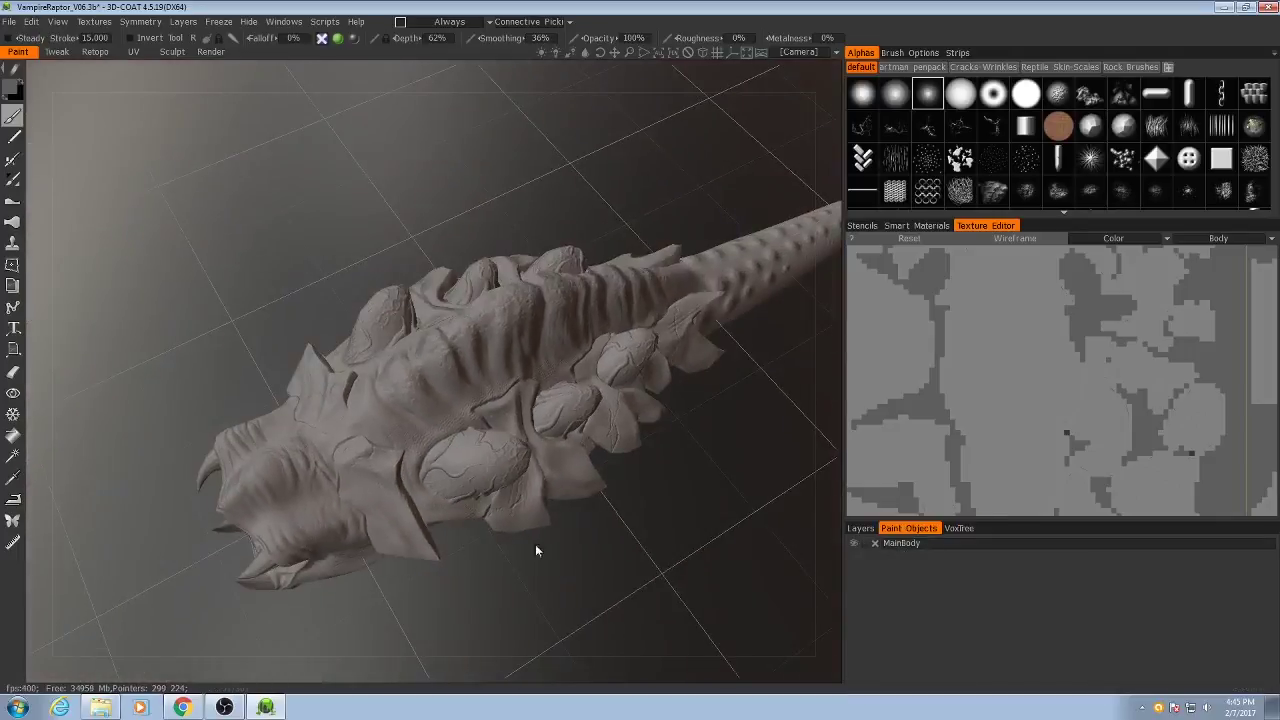
{"action": "middle_click_drag", "start_coordinate": [491, 341], "coordinate": [578, 406]}
{"action": "mouse_move", "coordinate": [500, 470]}
{"action": "middle_mouse_down"}
{"action": "mouse_move", "coordinate": [530, 466]}
{"action": "mouse_move", "coordinate": [585, 425]}
{"action": "mouse_move", "coordinate": [625, 365]}
{"action": "mouse_move", "coordinate": [560, 415]}
{"action": "mouse_move", "coordinate": [540, 455]}
{"action": "middle_mouse_up"}
{"action": "scroll", "coordinate": [528, 462], "scroll_direction": "up", "scroll_amount": 2}
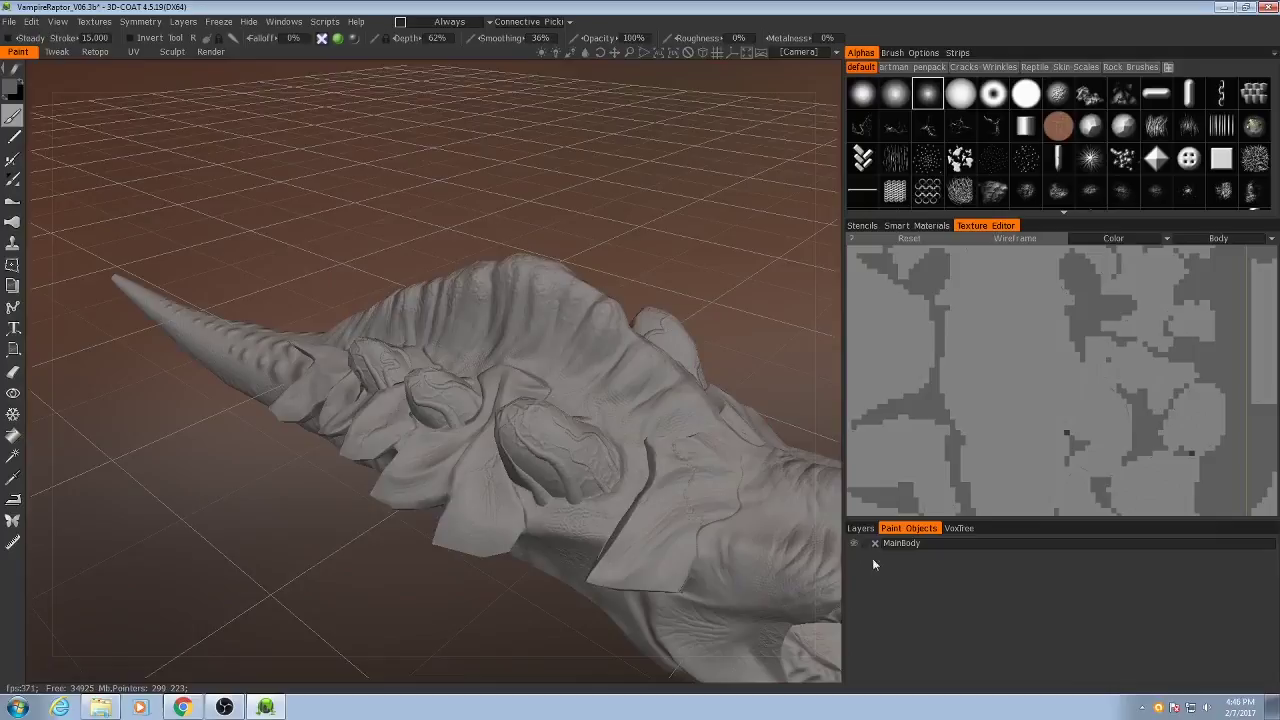
Step: Hide the MainBody paint object and make the sculpt volumes under Root visible
{"action": "left_click", "coordinate": [858, 530]}
{"action": "left_click", "coordinate": [892, 531]}
{"action": "left_click", "coordinate": [854, 543]}
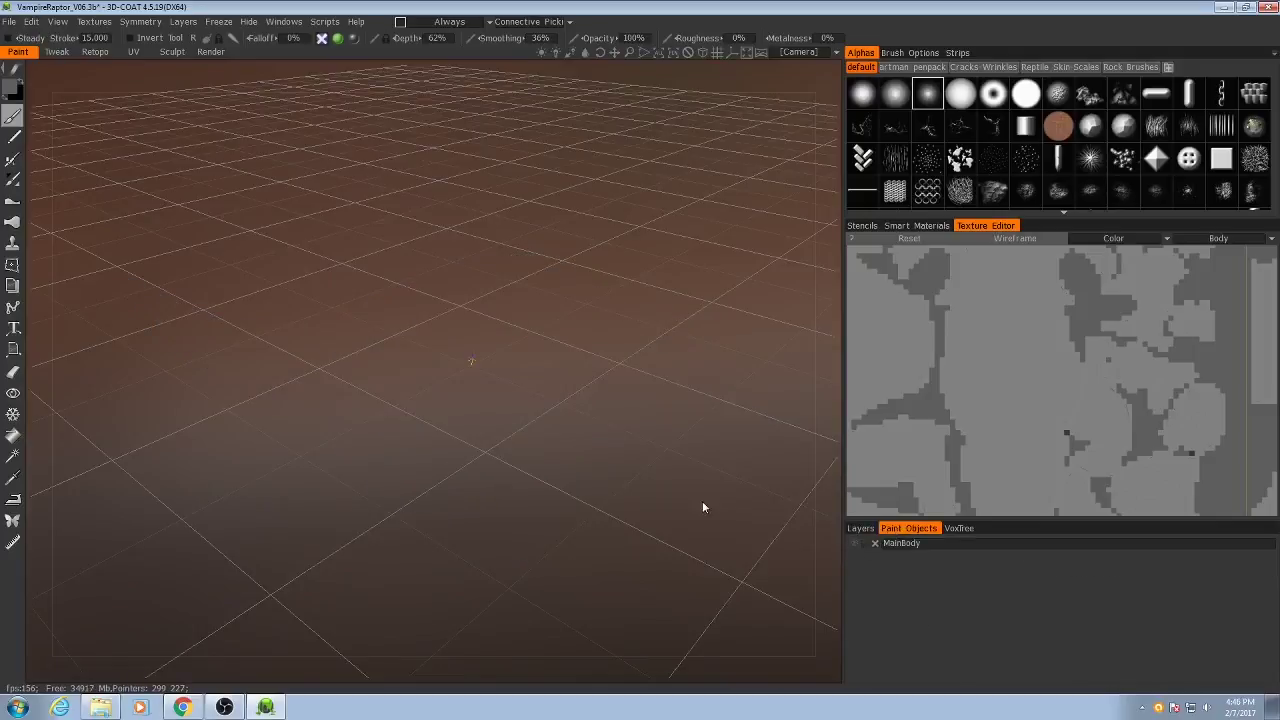
{"action": "left_click", "coordinate": [959, 529]}
{"action": "left_click", "coordinate": [864, 543]}
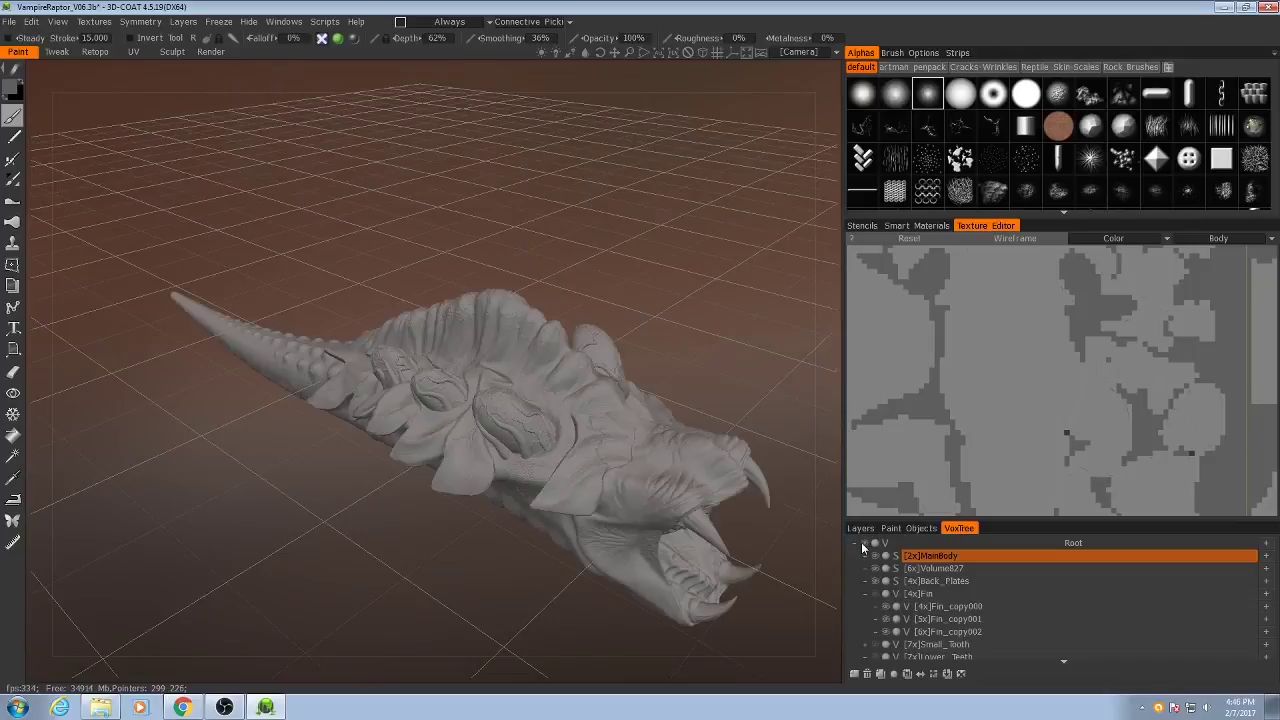
Step: Switch to the Retopo workspace, hide the MainBody retopo object, and show Teeth, Fin and Proboscis
{"action": "left_click_drag", "start_coordinate": [318, 92], "coordinate": [246, 124]}
{"action": "left_click", "coordinate": [94, 52]}
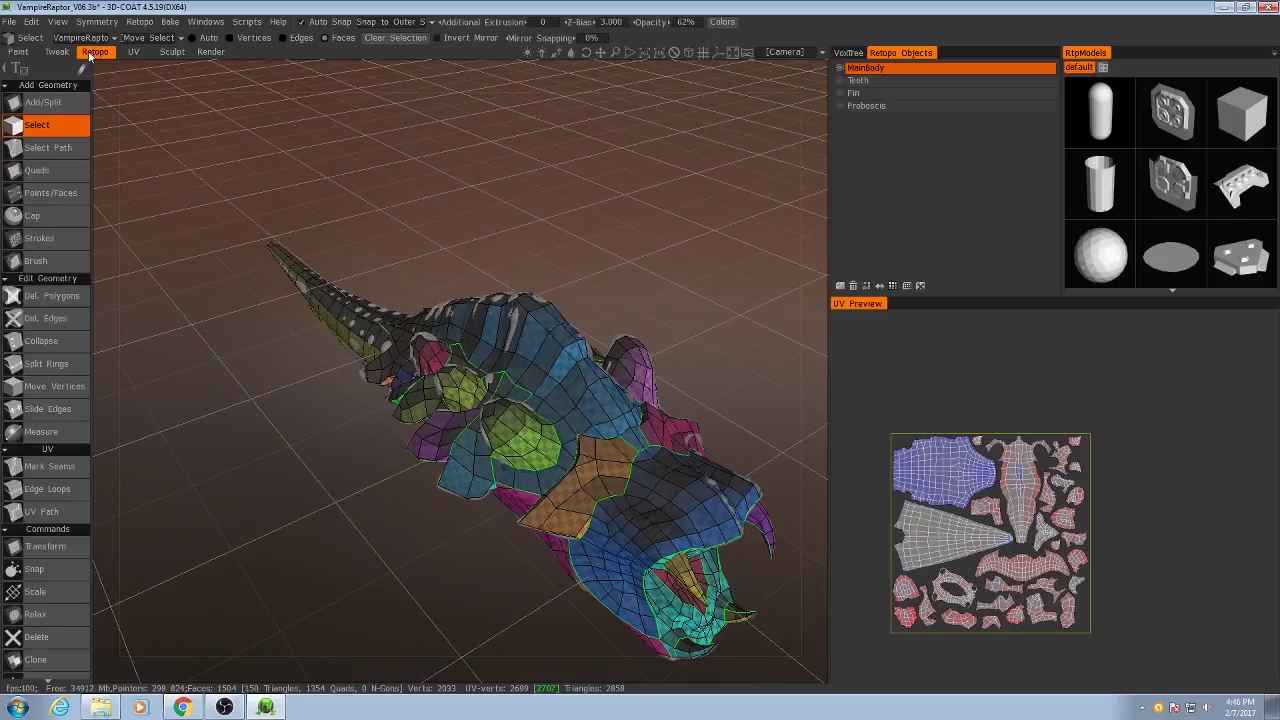
{"action": "left_click", "coordinate": [841, 69]}
{"action": "left_click", "coordinate": [843, 80]}
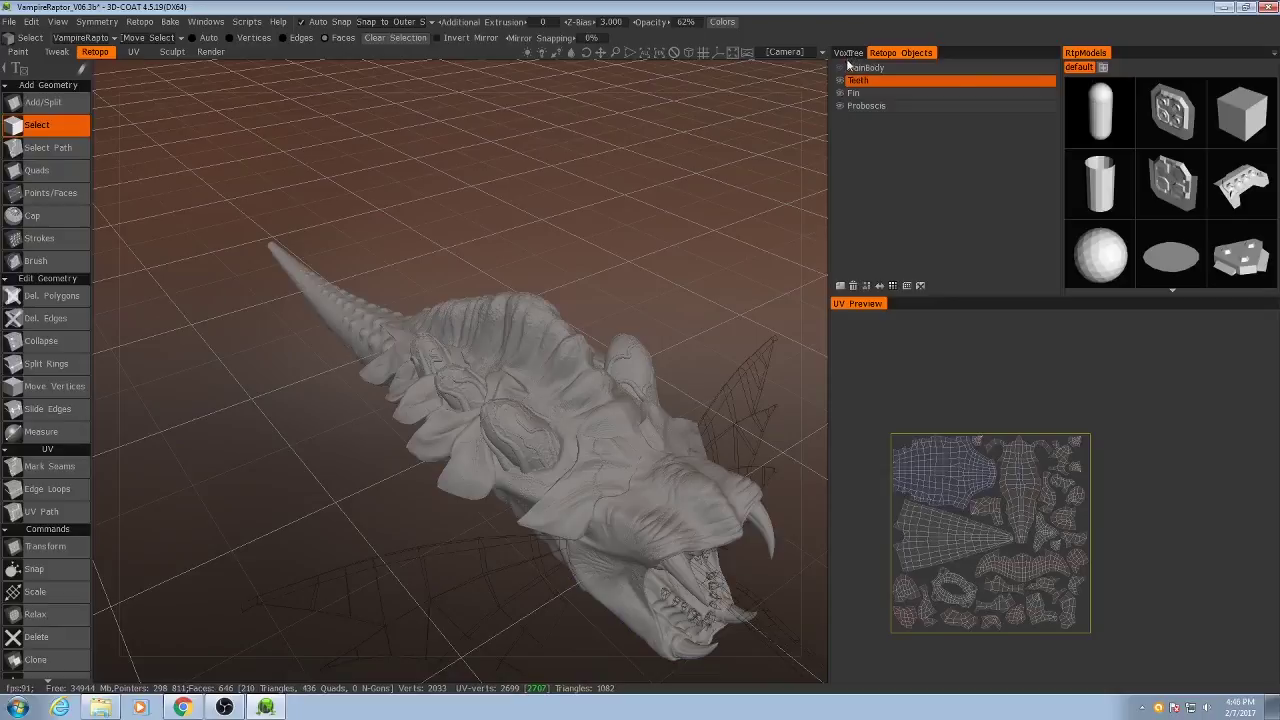
Step: Hide the MainBody, Volume827, Back_Plates, Tooth and Tooth_000 sculpt volumes
{"action": "left_click", "coordinate": [848, 55]}
{"action": "left_click", "coordinate": [862, 81]}
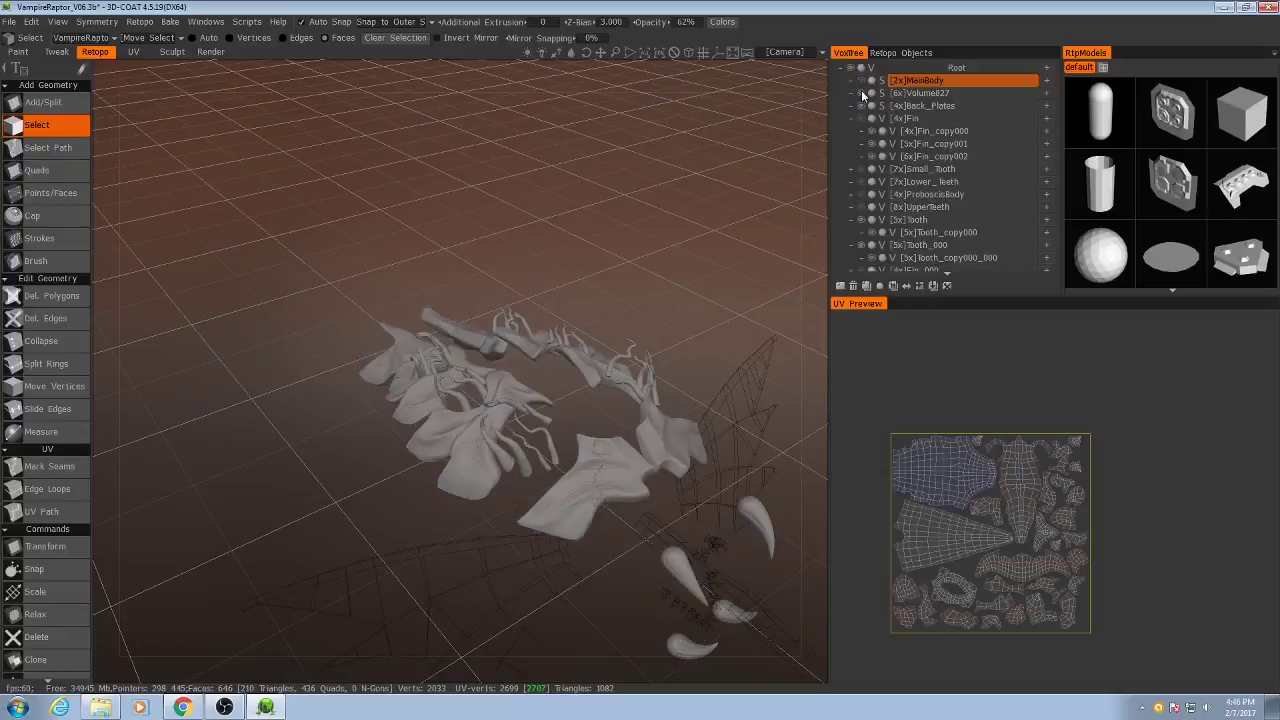
{"action": "left_click_drag", "start_coordinate": [861, 95], "coordinate": [871, 243]}
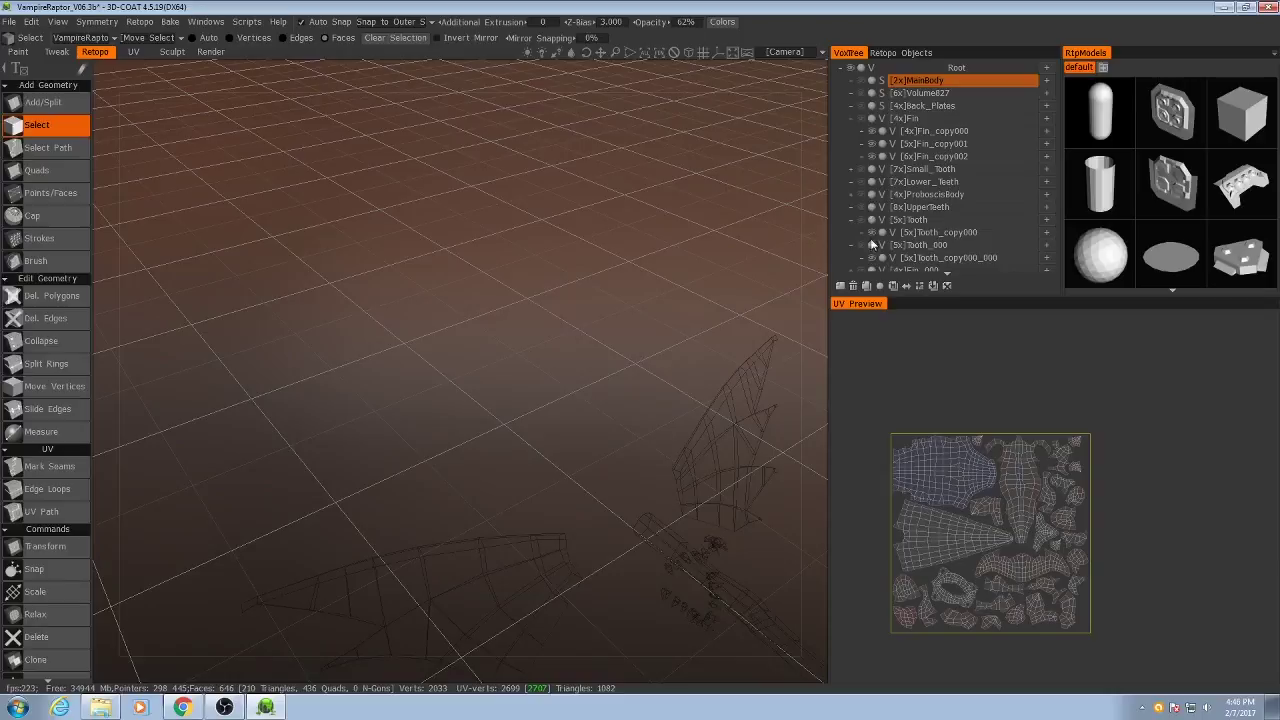
Step: Make the Lower_Teeth, ProboscisBody, UpperTeeth, Fin_000 and Fin sculpt volumes visible
{"action": "left_click", "coordinate": [861, 184]}
{"action": "left_click", "coordinate": [861, 195]}
{"action": "left_click", "coordinate": [861, 269]}
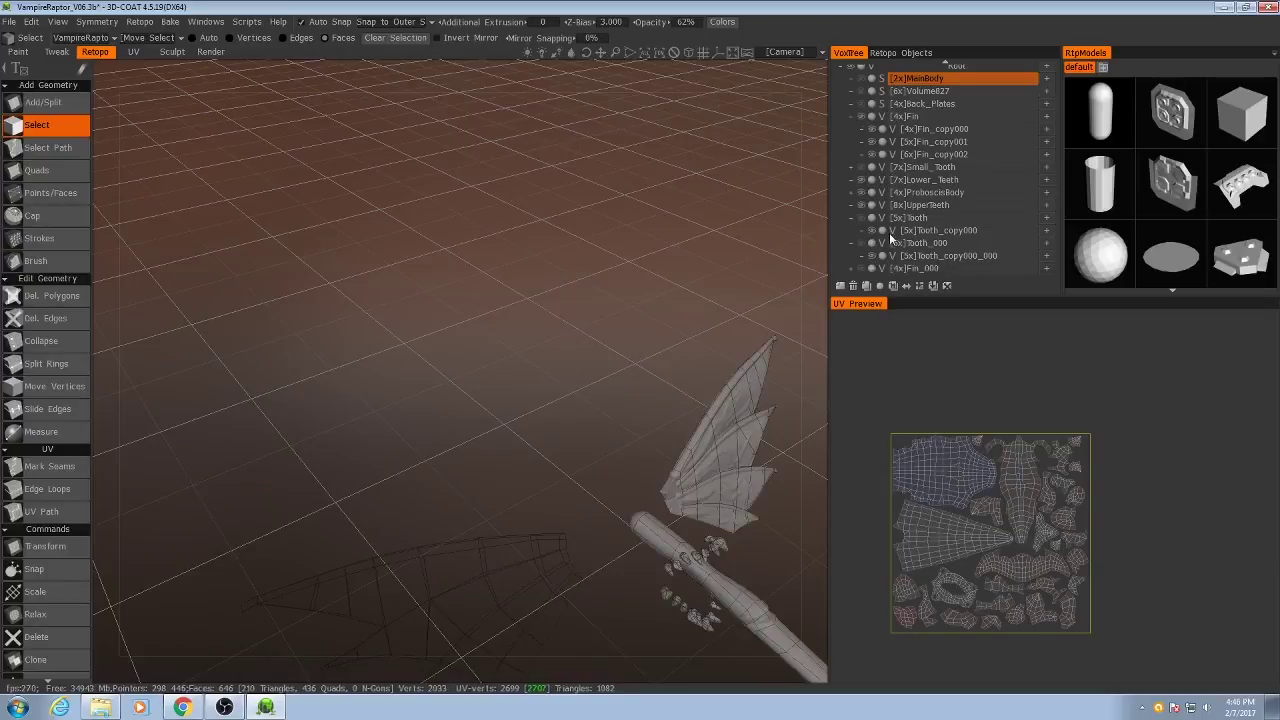
{"action": "left_click", "coordinate": [861, 118]}
Step: Switch the current UV set to Extremeties and select the Proboscis retopo object
{"action": "left_click", "coordinate": [113, 38]}
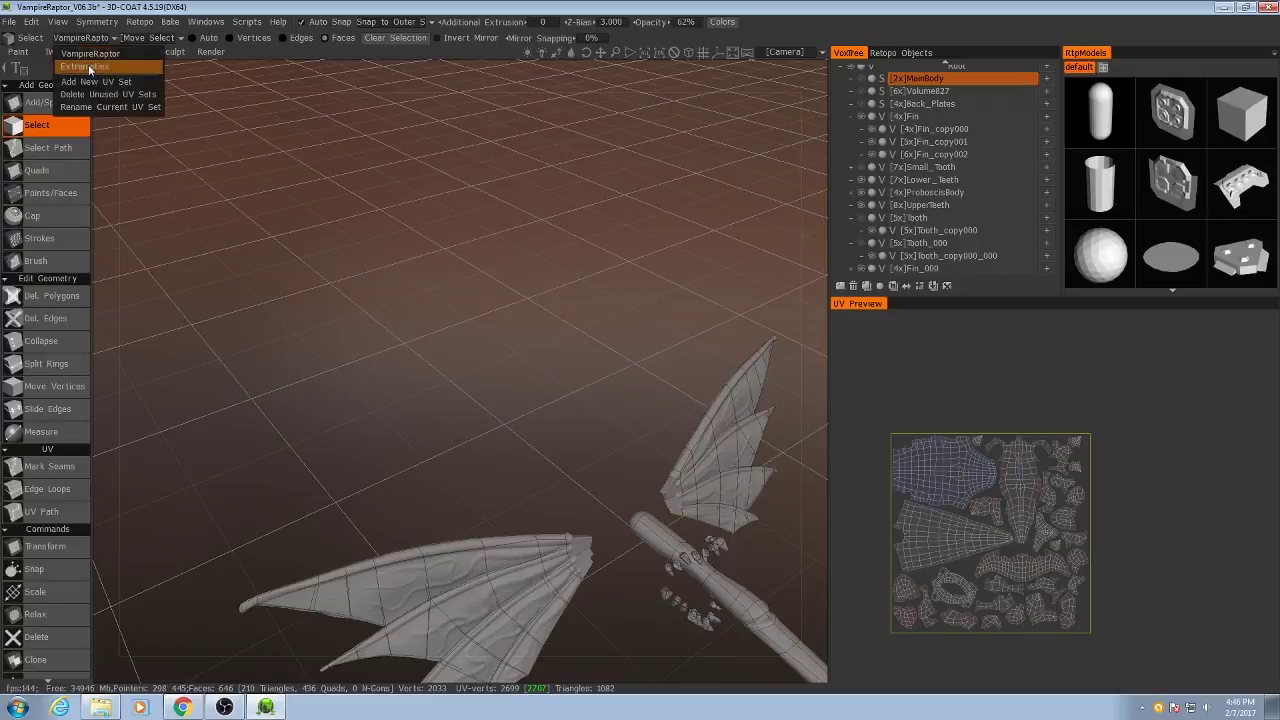
{"action": "left_click", "coordinate": [88, 66]}
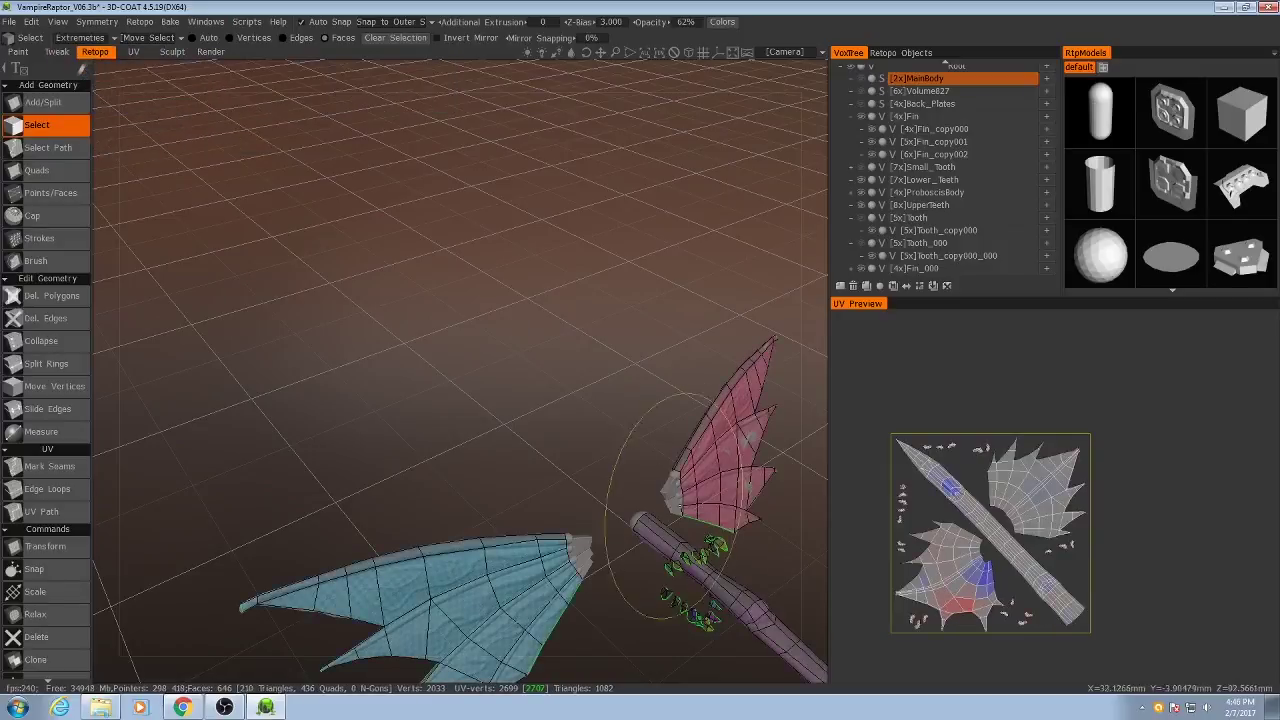
{"action": "left_click_drag", "start_coordinate": [671, 506], "coordinate": [437, 460], "text": "alt"}
{"action": "middle_click_drag", "start_coordinate": [437, 460], "coordinate": [512, 402], "text": "alt"}
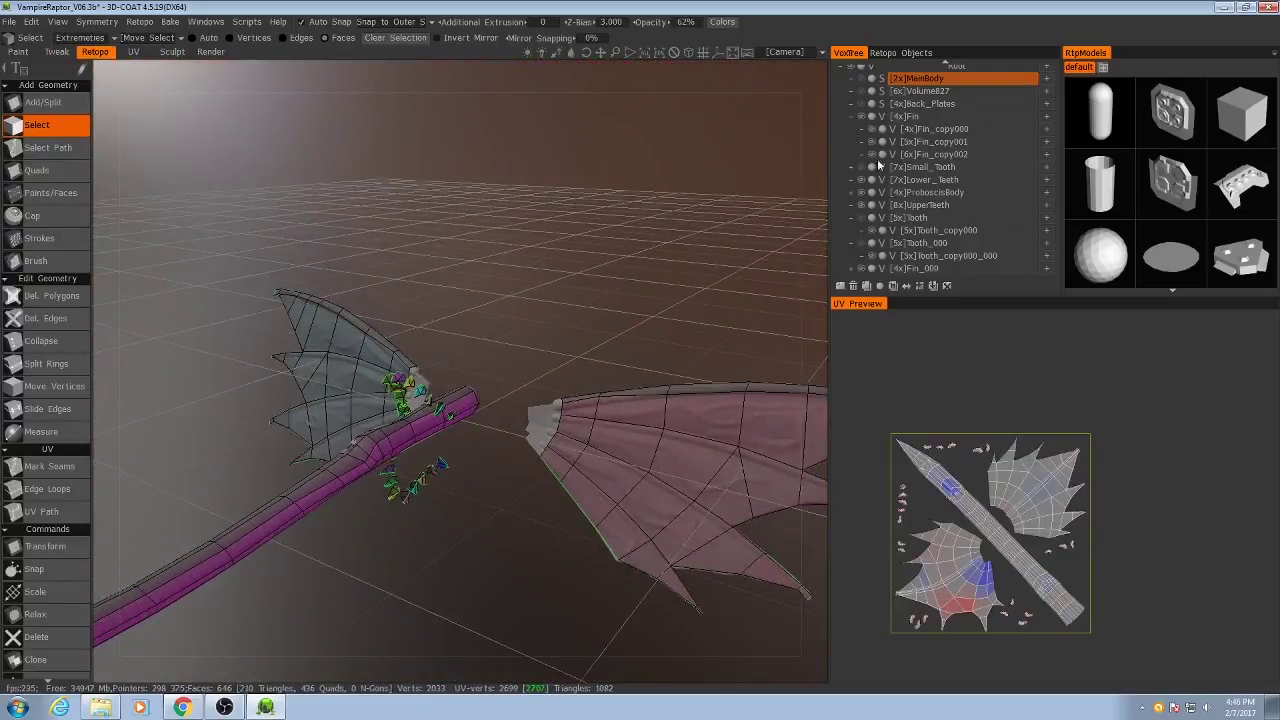
{"action": "left_click", "coordinate": [898, 52]}
{"action": "left_click", "coordinate": [868, 107]}
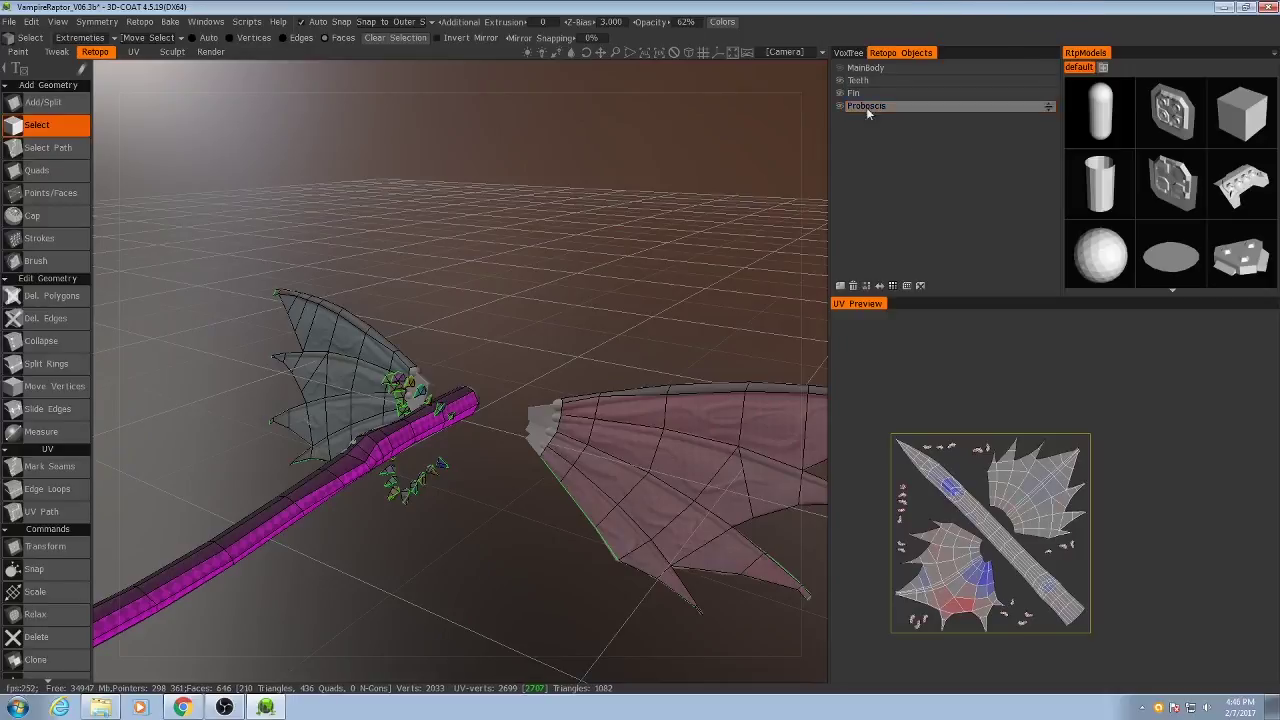
Step: Start Bake w/ Normal Map (Per-Pixel) and move its settings dialog clear of the fins and proboscis
{"action": "left_click", "coordinate": [150, 21]}
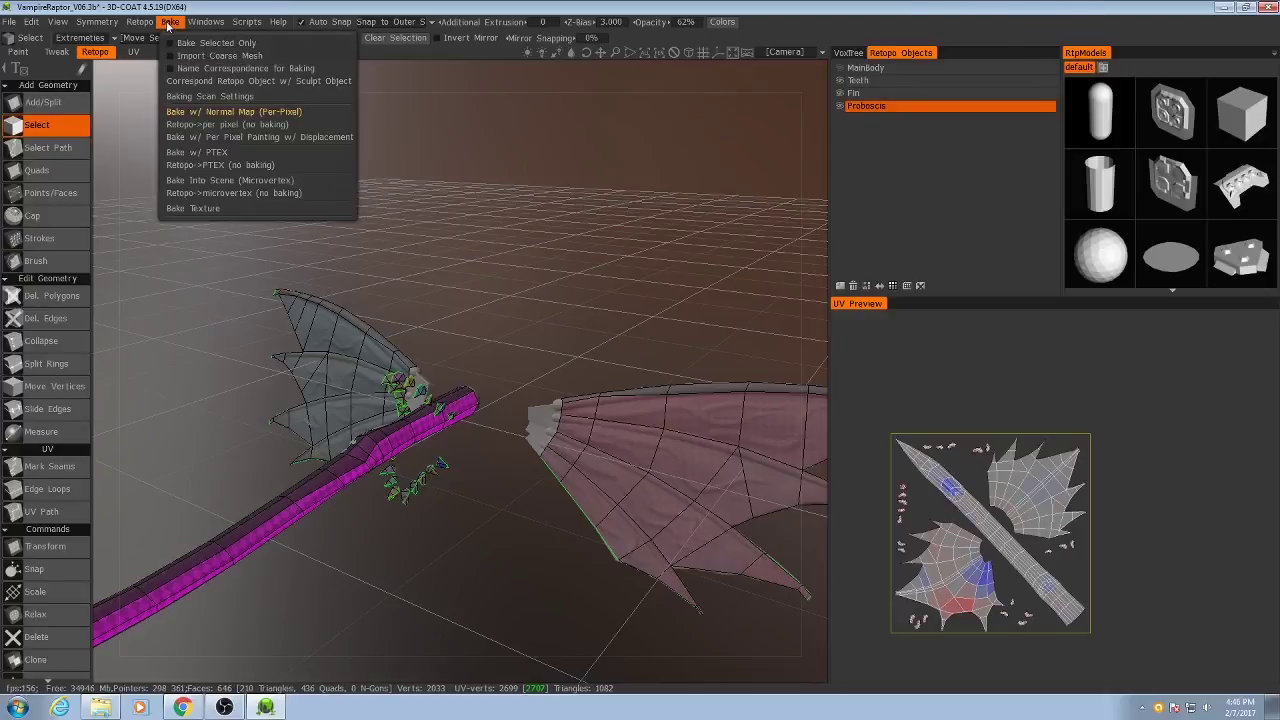
{"action": "left_click", "coordinate": [216, 110]}
{"action": "left_click_drag", "start_coordinate": [457, 193], "coordinate": [785, 81]}
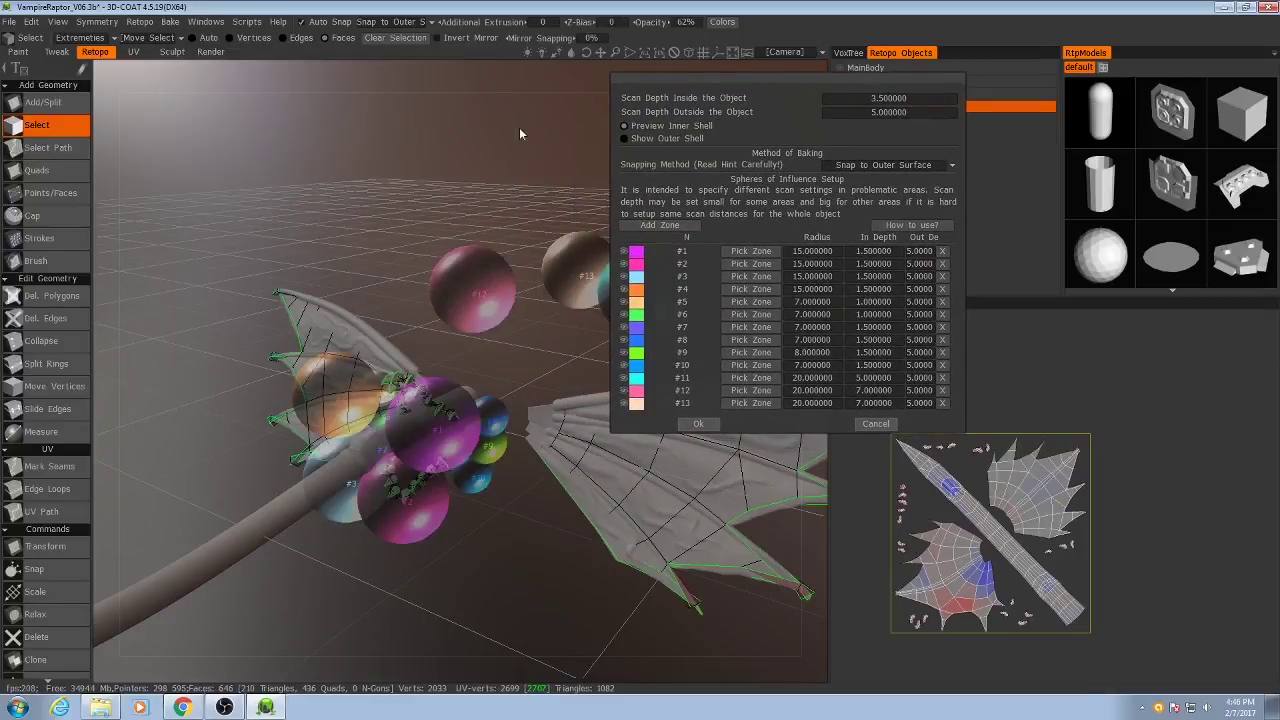
{"action": "middle_click_drag", "start_coordinate": [460, 260], "coordinate": [418, 261]}
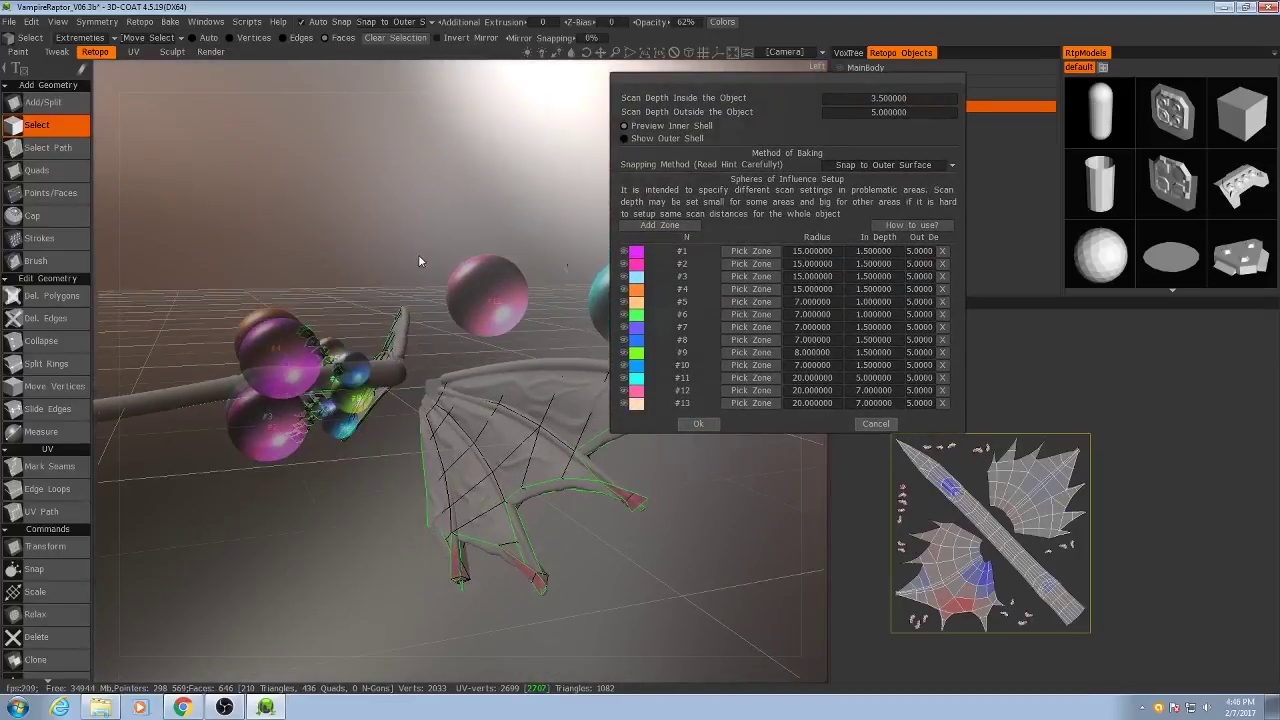
Step: Delete all thirteen sphere-of-influence zones from the bake settings
{"action": "left_click", "coordinate": [942, 252]}
{"action": "left_click", "coordinate": [943, 247]}
{"action": "left_click", "coordinate": [944, 243]}
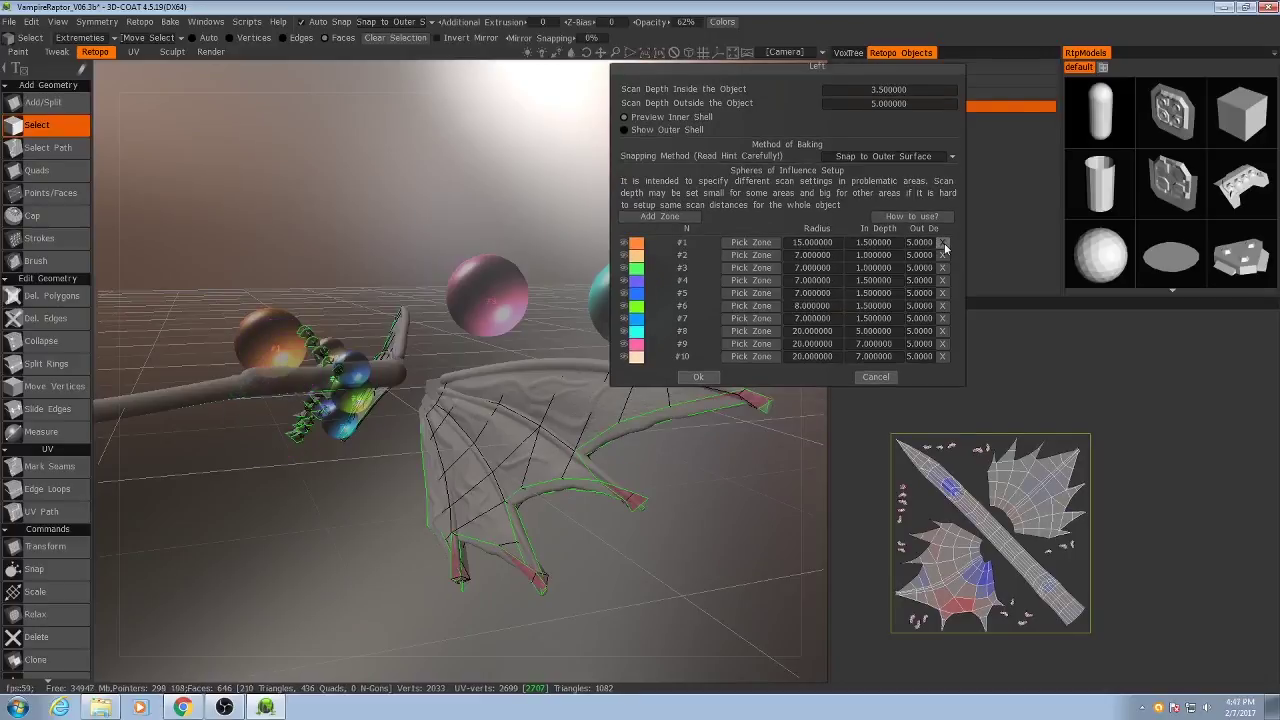
{"action": "left_click", "coordinate": [944, 243]}
{"action": "left_click", "coordinate": [943, 245]}
{"action": "left_click", "coordinate": [942, 247]}
{"action": "left_click", "coordinate": [941, 249]}
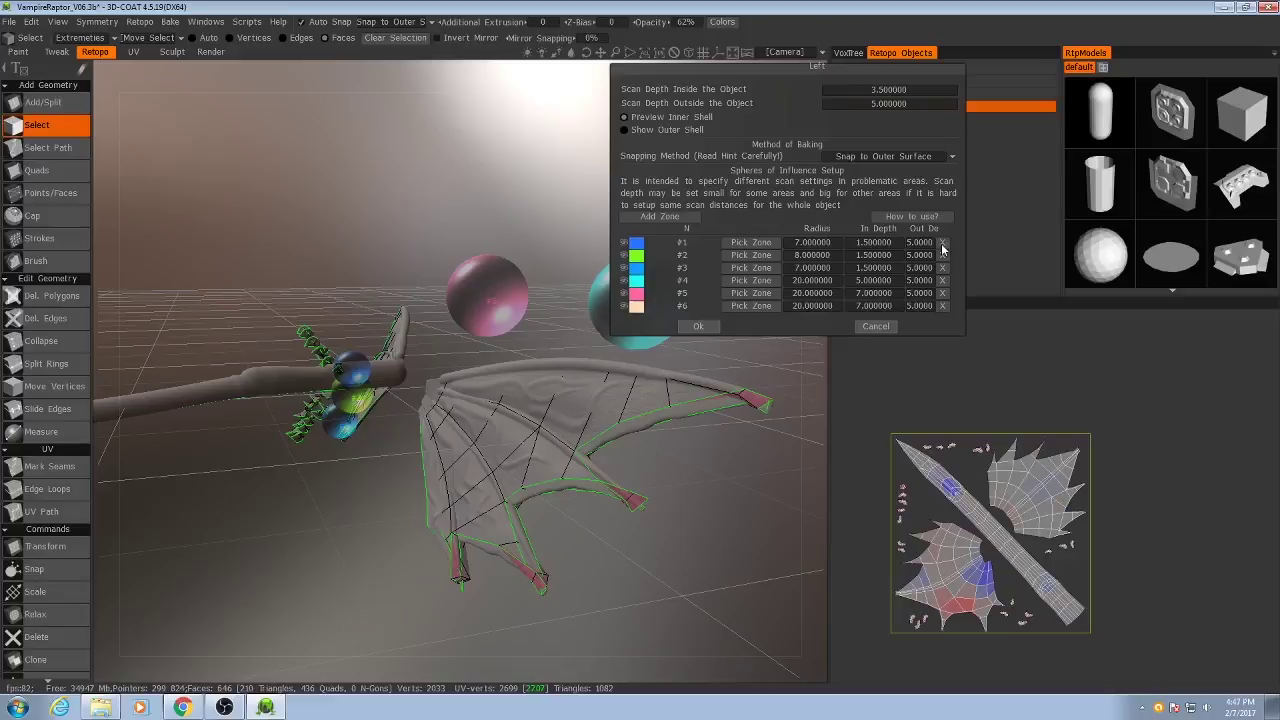
{"action": "left_click", "coordinate": [941, 243]}
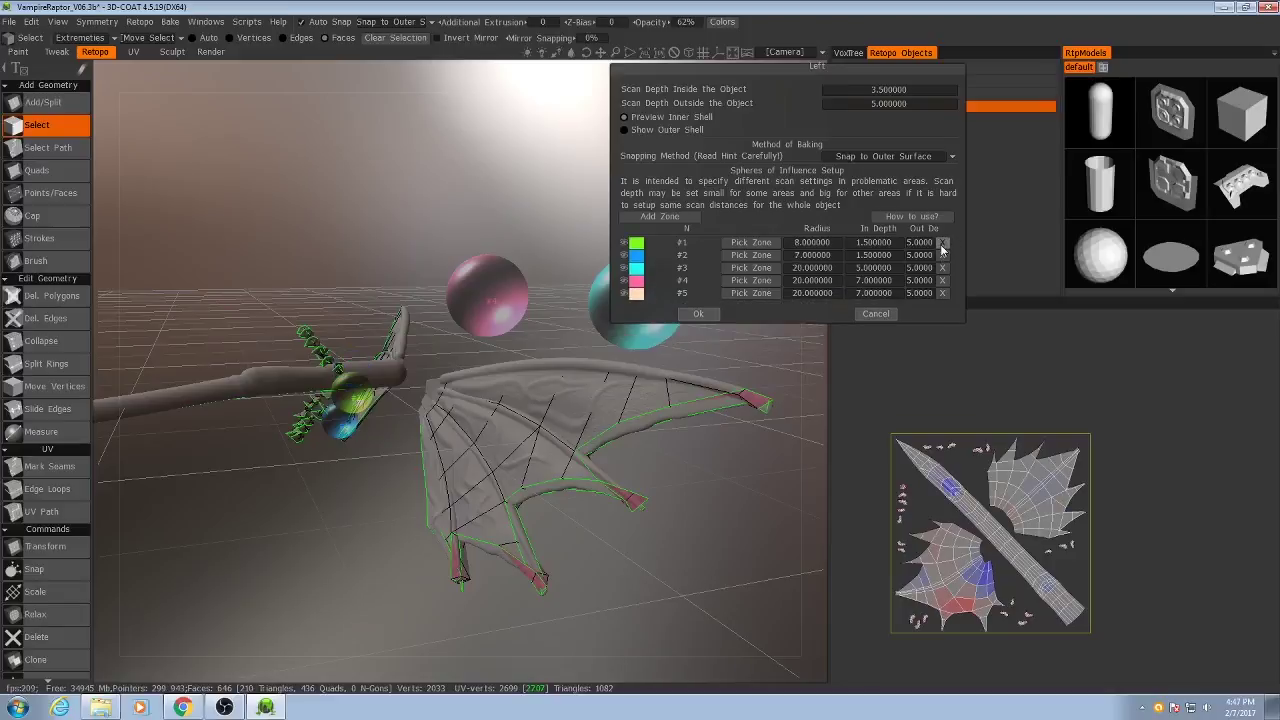
{"action": "left_click", "coordinate": [942, 245]}
{"action": "left_click", "coordinate": [942, 245]}
{"action": "left_click", "coordinate": [942, 245]}
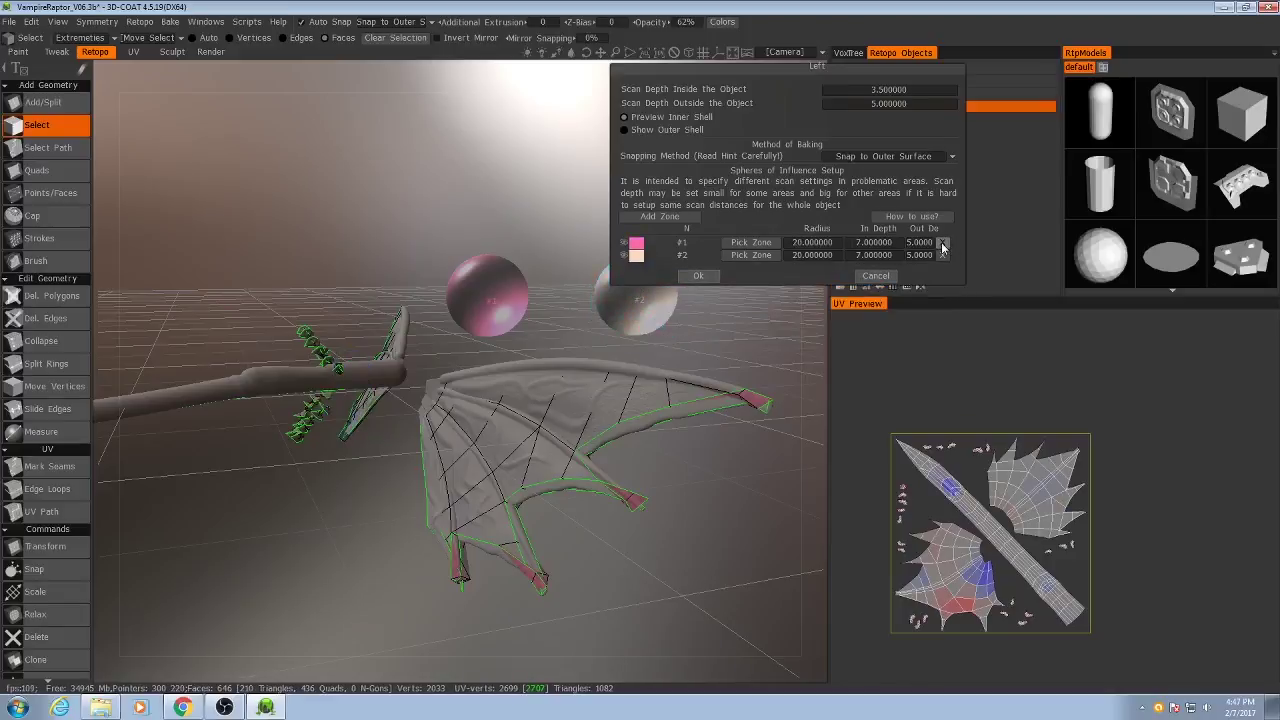
{"action": "left_click", "coordinate": [942, 244]}
{"action": "left_click", "coordinate": [942, 244]}
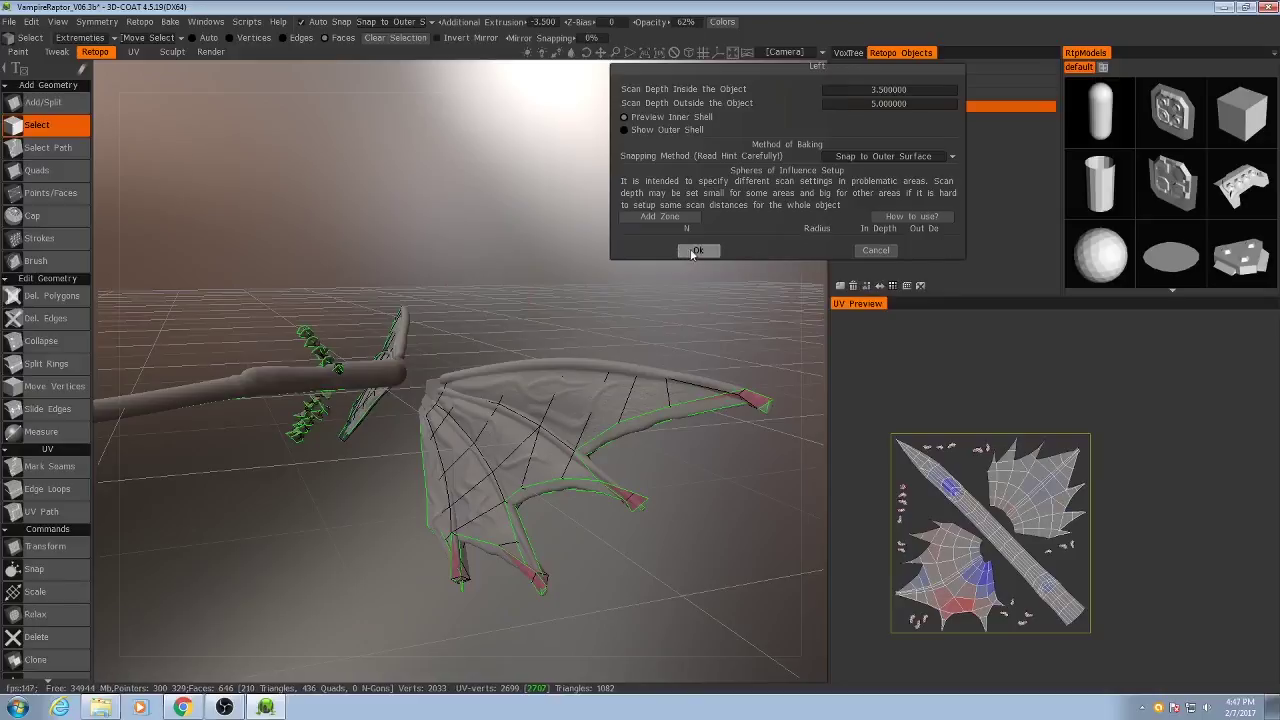
Step: Switch the bake preview to the outer shell and inspect it around the proboscis, teeth and fins
{"action": "middle_click_drag", "start_coordinate": [381, 311], "coordinate": [506, 362]}
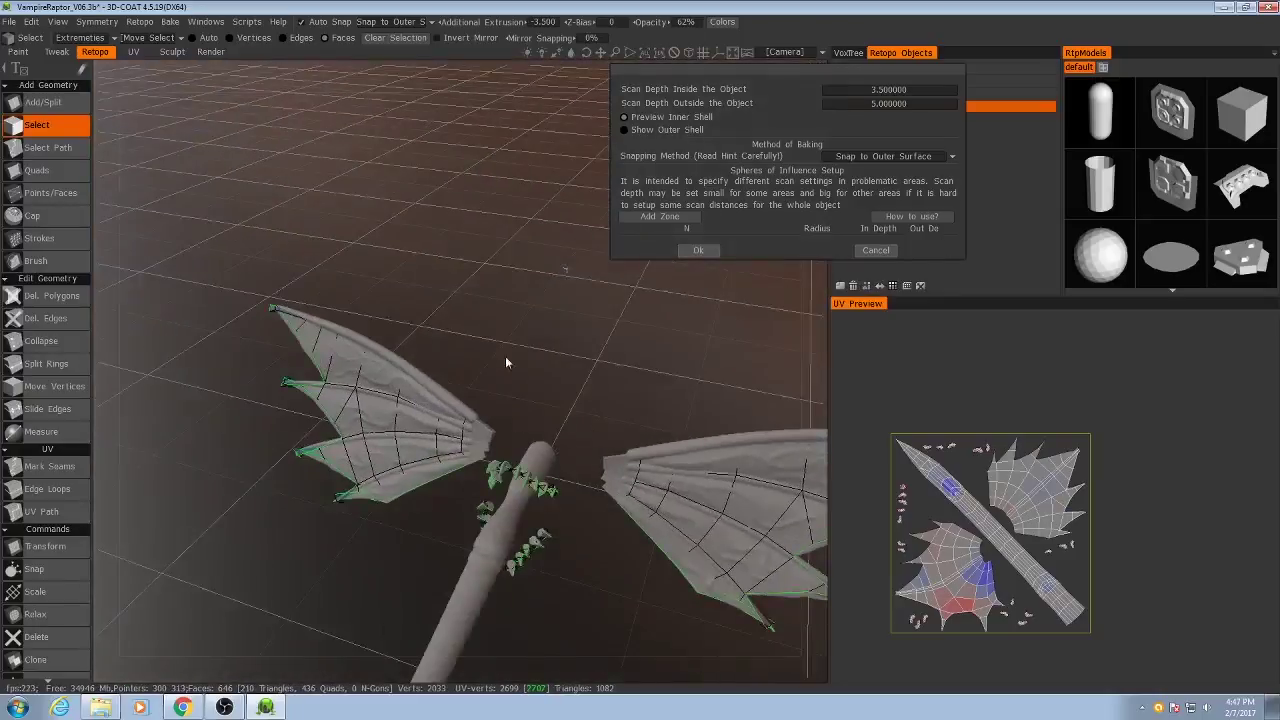
{"action": "left_click", "coordinate": [624, 129]}
{"action": "middle_click_drag", "start_coordinate": [560, 290], "coordinate": [650, 250]}
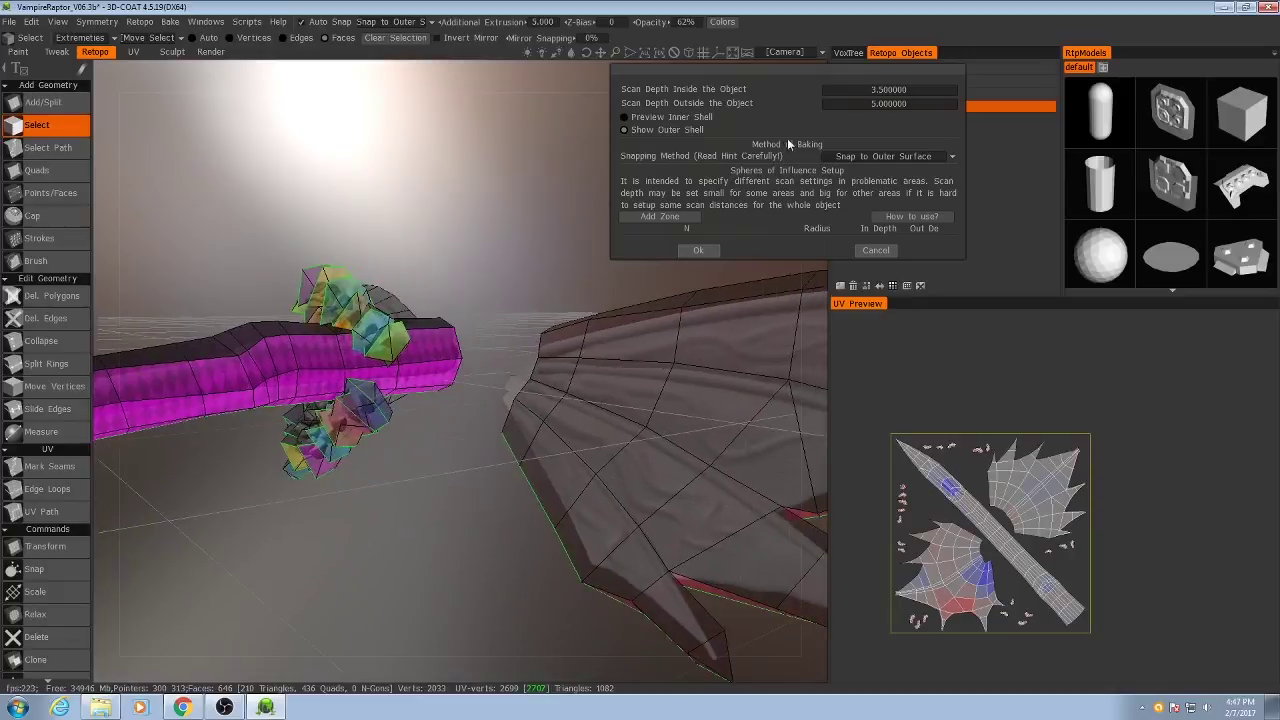
Step: Try scan depths of 3 and 3.25 outside the object and compare the outer shell on the fins
{"action": "left_click", "coordinate": [883, 103]}
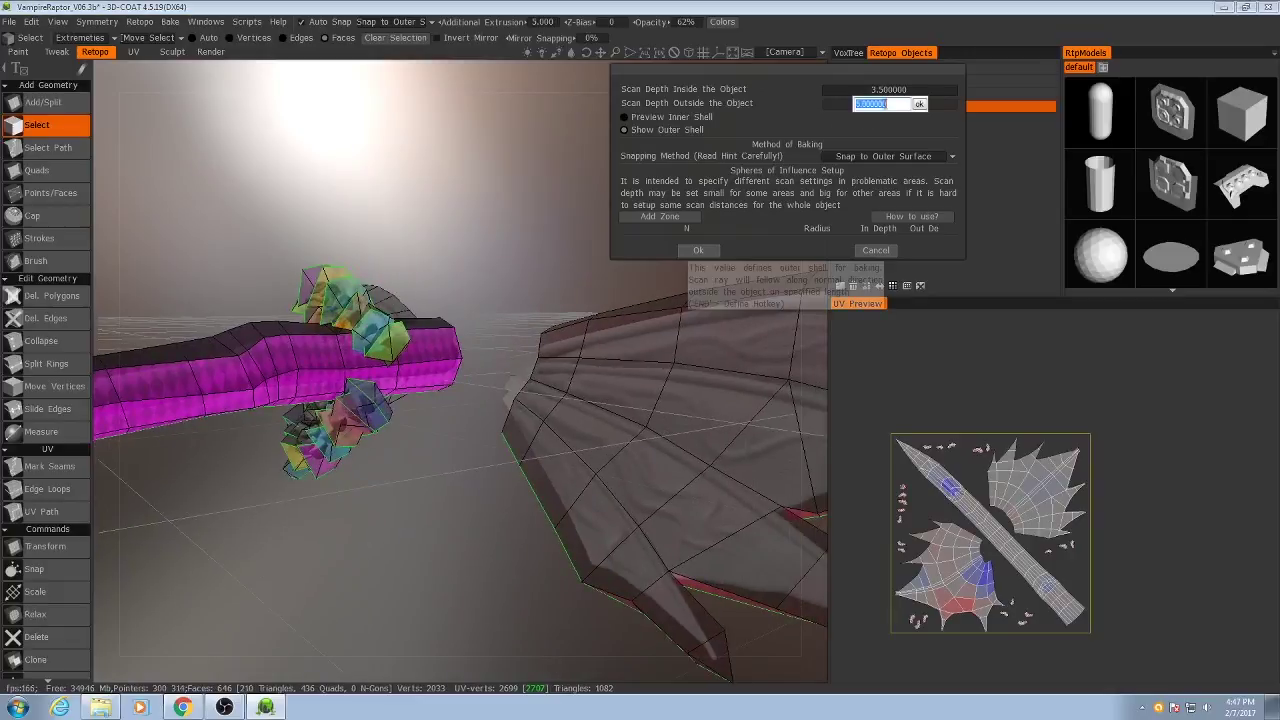
{"action": "key", "text": "Return"}
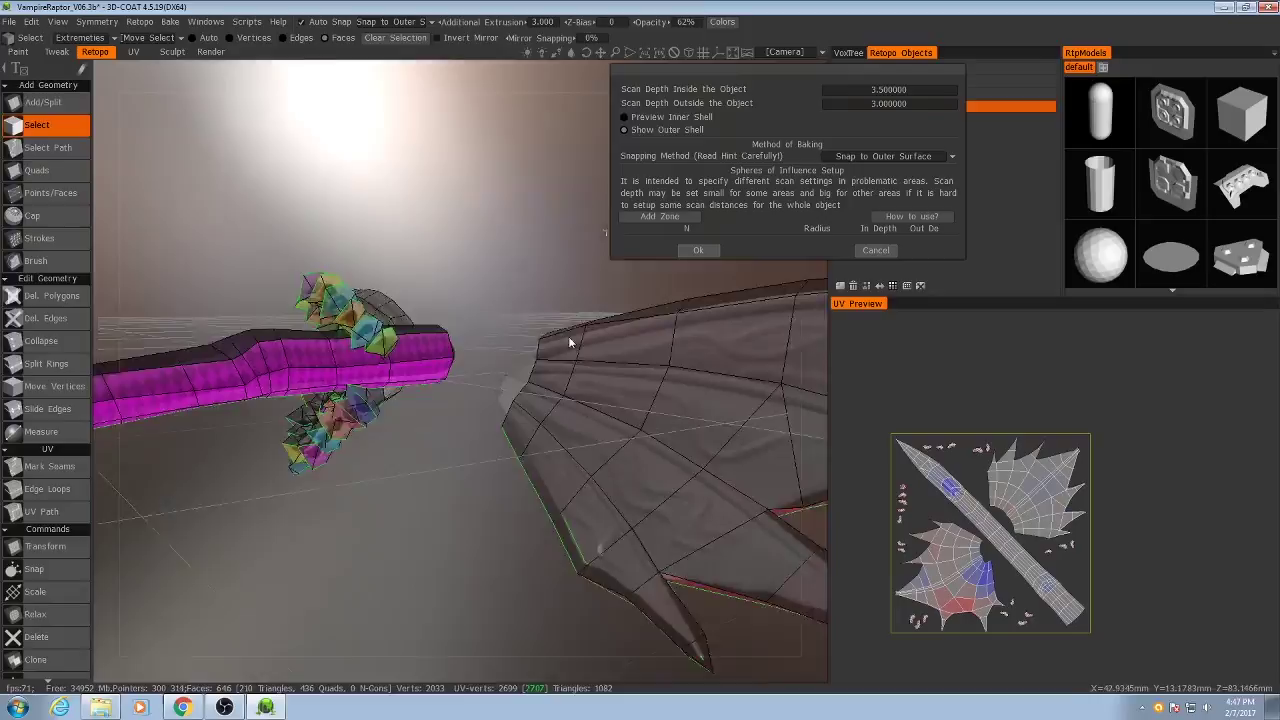
{"action": "middle_click_drag", "start_coordinate": [569, 346], "coordinate": [840, 124]}
{"action": "left_click", "coordinate": [883, 103]}
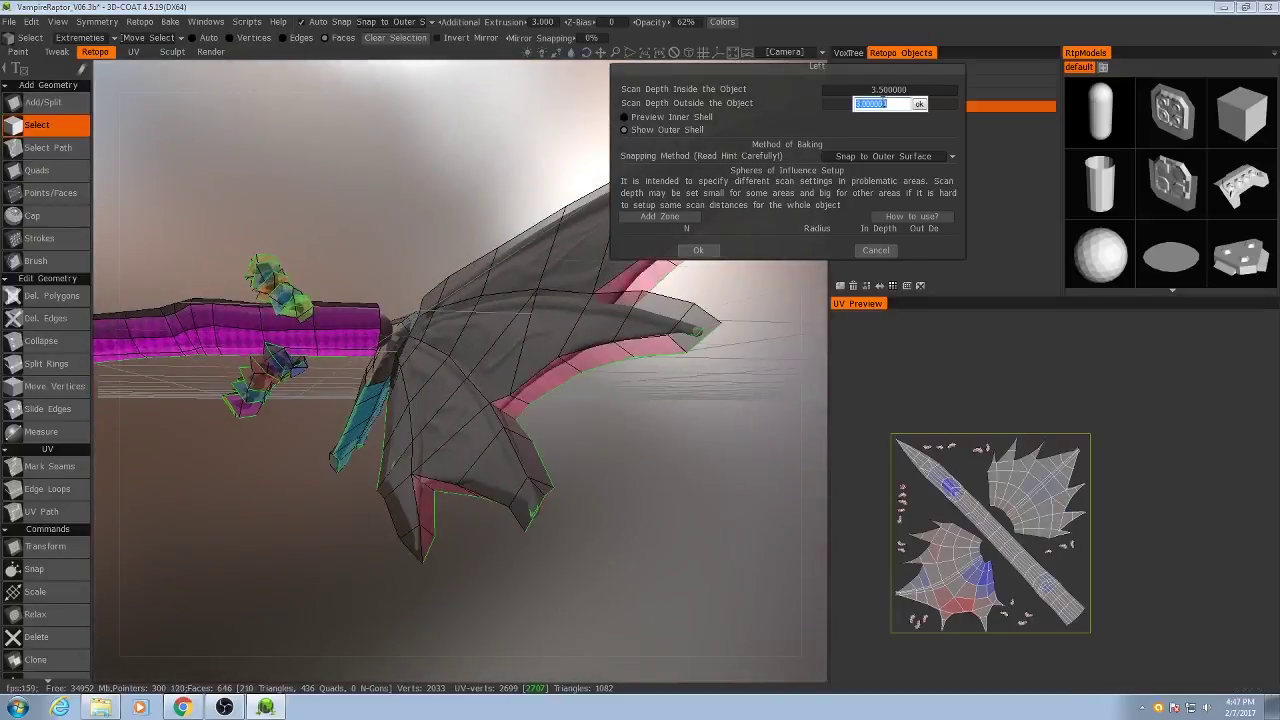
{"action": "key", "text": "Return"}
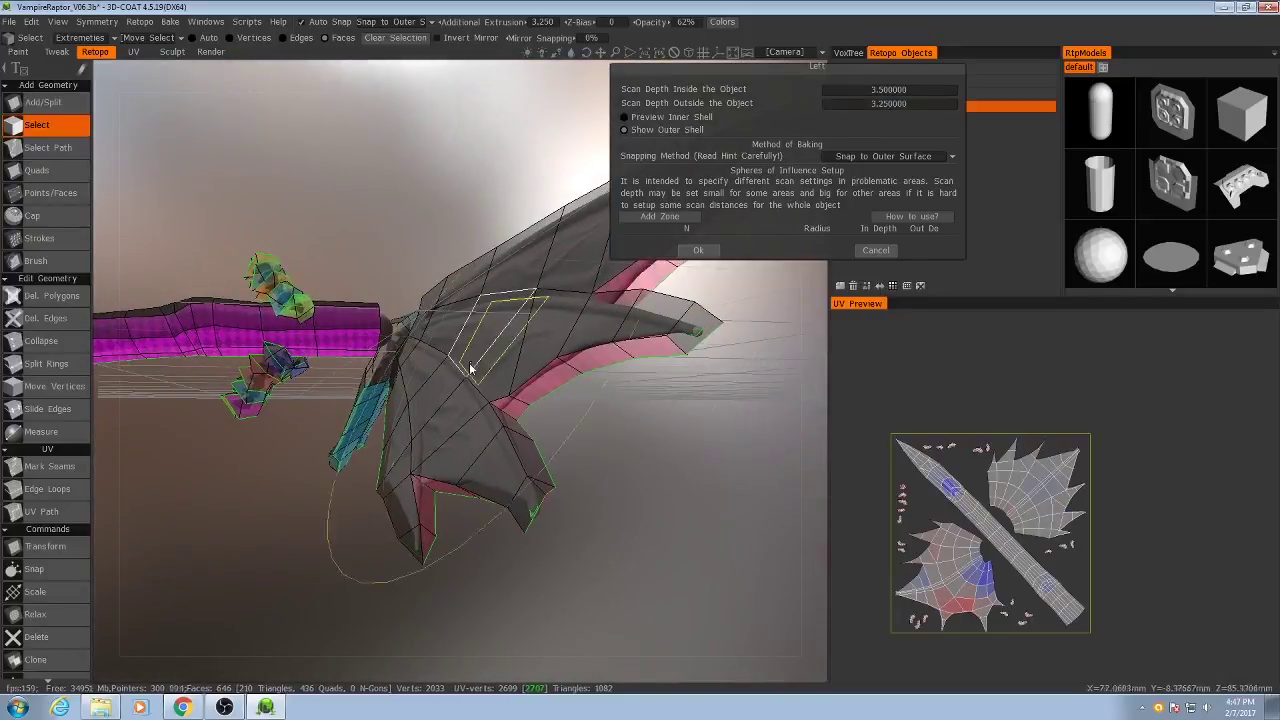
{"action": "middle_click_drag", "start_coordinate": [600, 330], "coordinate": [500, 390]}
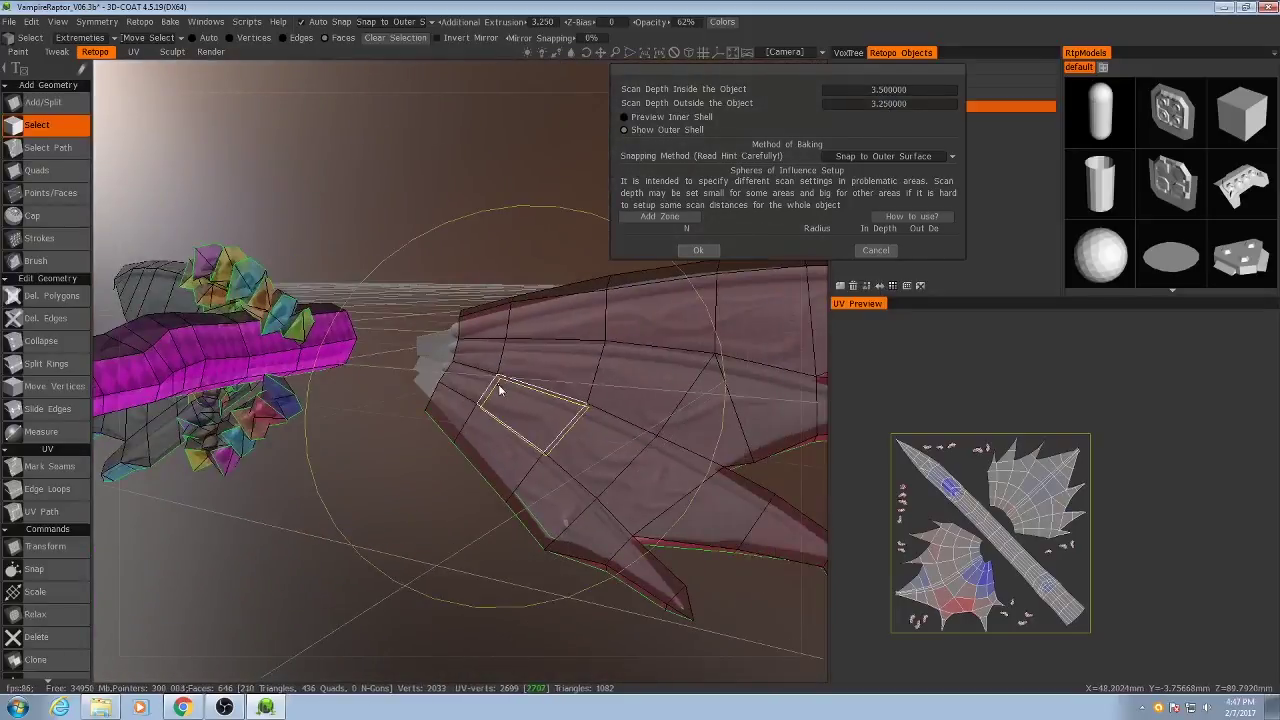
Step: Set the scan depth outside the object to 3.5 and check the outer shell around the fins, teeth and proboscis
{"action": "left_click", "coordinate": [888, 104]}
{"action": "type", "text": "3.5"}
{"action": "key", "text": "Return"}
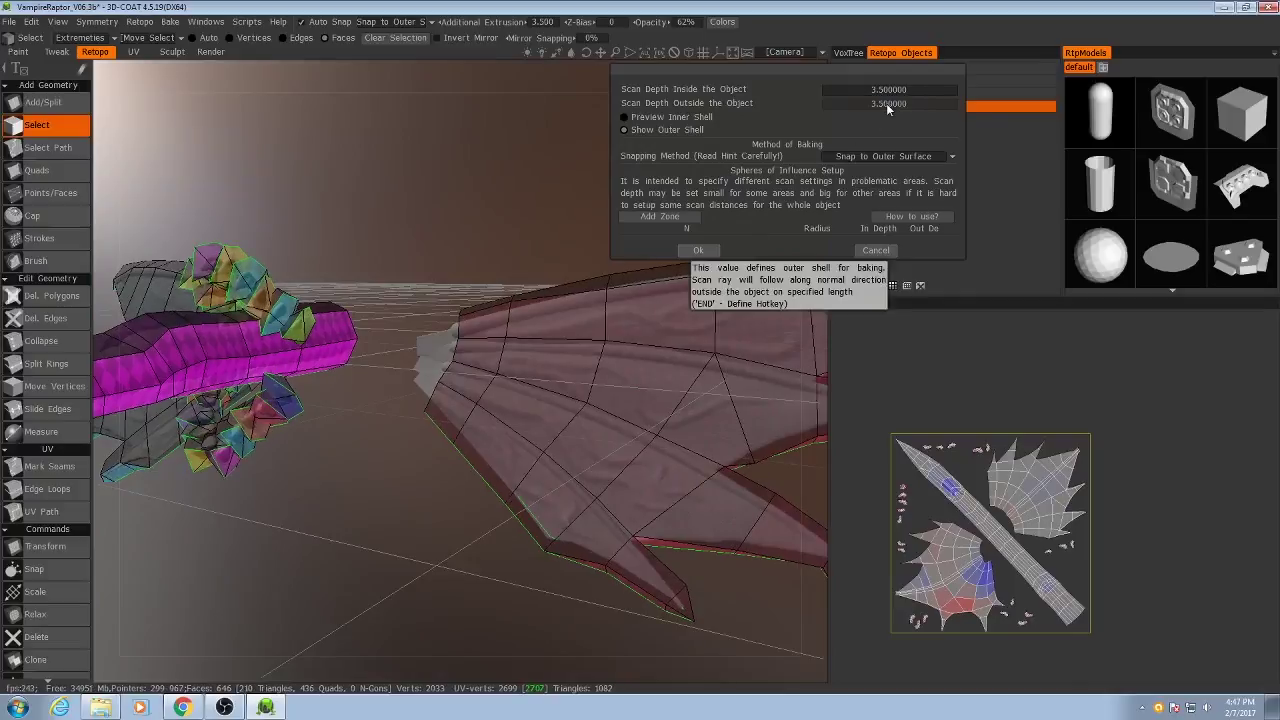
{"action": "middle_click_drag", "start_coordinate": [646, 391], "coordinate": [523, 449]}
{"action": "left_click_drag", "start_coordinate": [523, 449], "coordinate": [475, 503], "text": "alt"}
{"action": "middle_click_drag", "start_coordinate": [475, 503], "coordinate": [422, 330]}
{"action": "middle_click_drag", "start_coordinate": [411, 263], "coordinate": [625, 440]}
Step: Preview the inner shell and set the scan depth inside the object to 2
{"action": "left_click", "coordinate": [625, 116]}
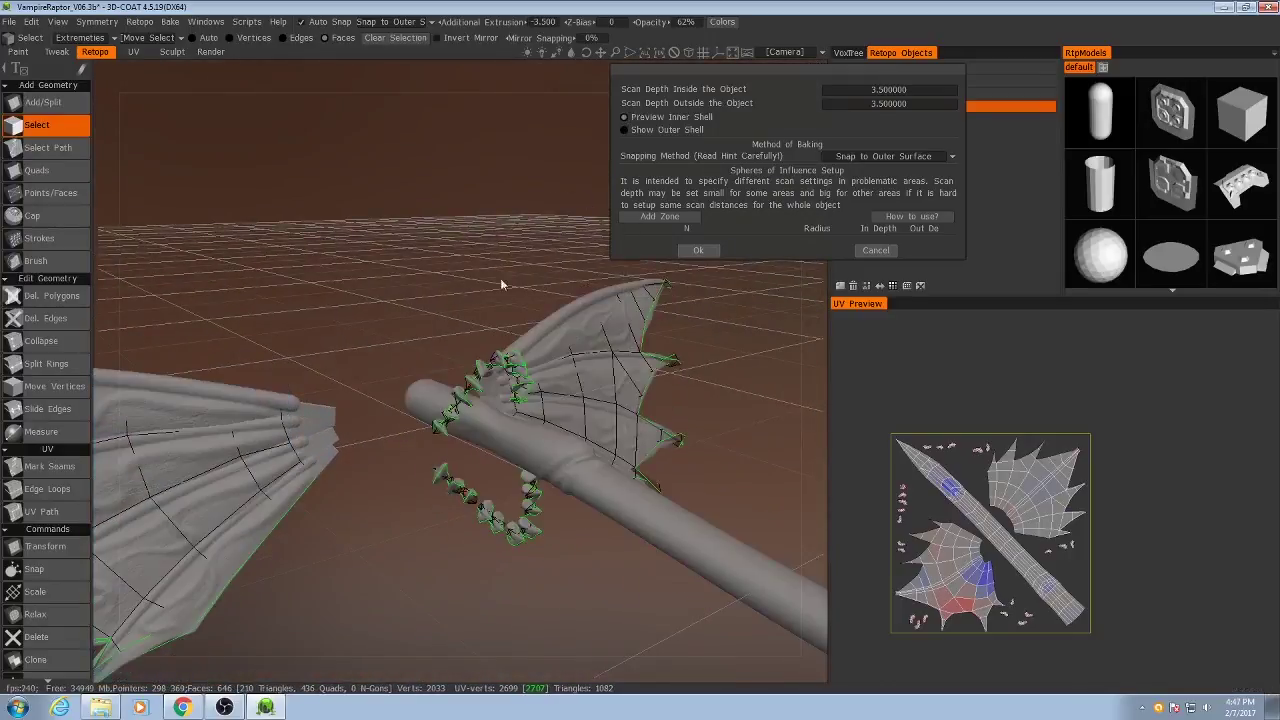
{"action": "middle_click_drag", "start_coordinate": [500, 278], "coordinate": [430, 390]}
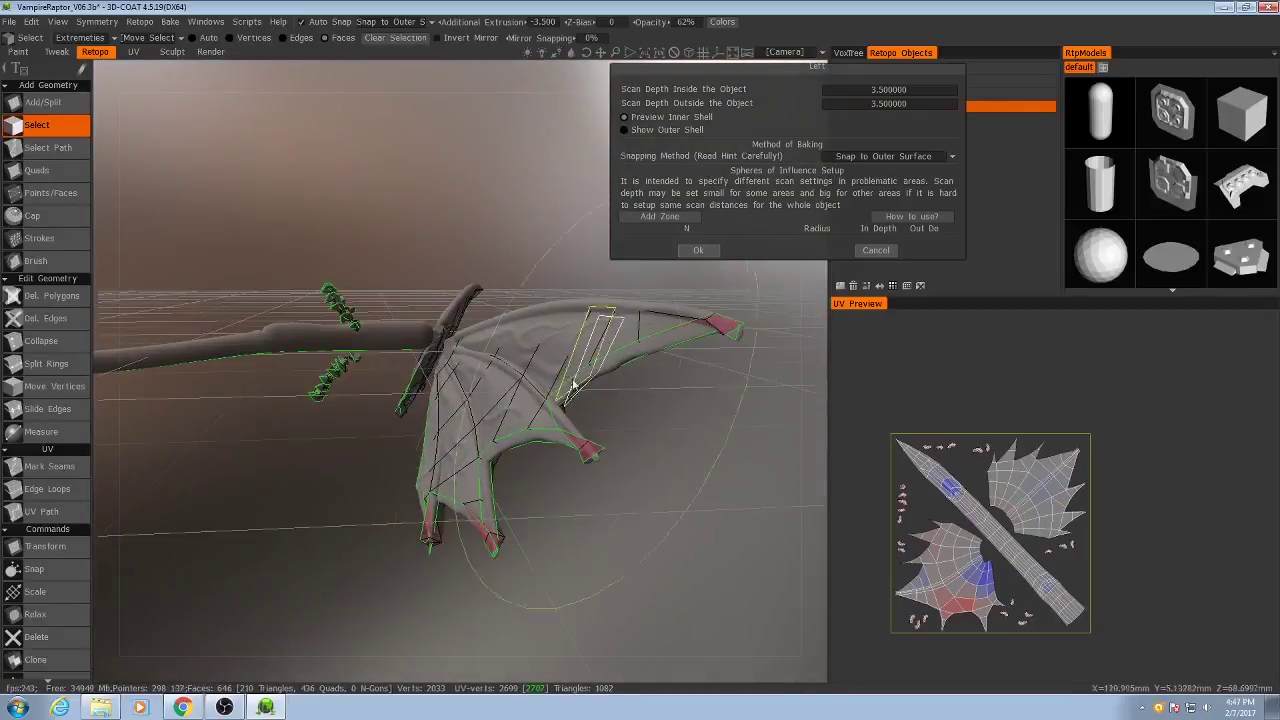
{"action": "left_click", "coordinate": [877, 92]}
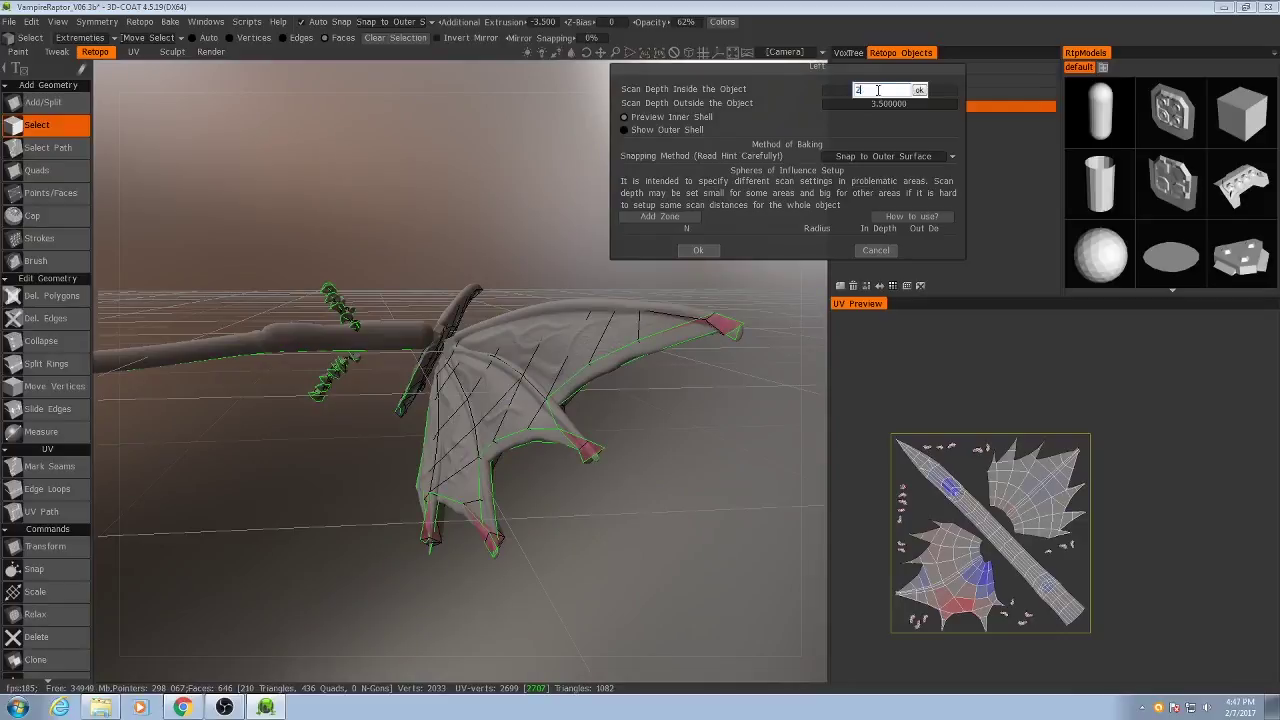
{"action": "type", "text": "2"}
{"action": "key", "text": "Return"}
{"action": "middle_click_drag", "start_coordinate": [700, 400], "coordinate": [580, 416]}
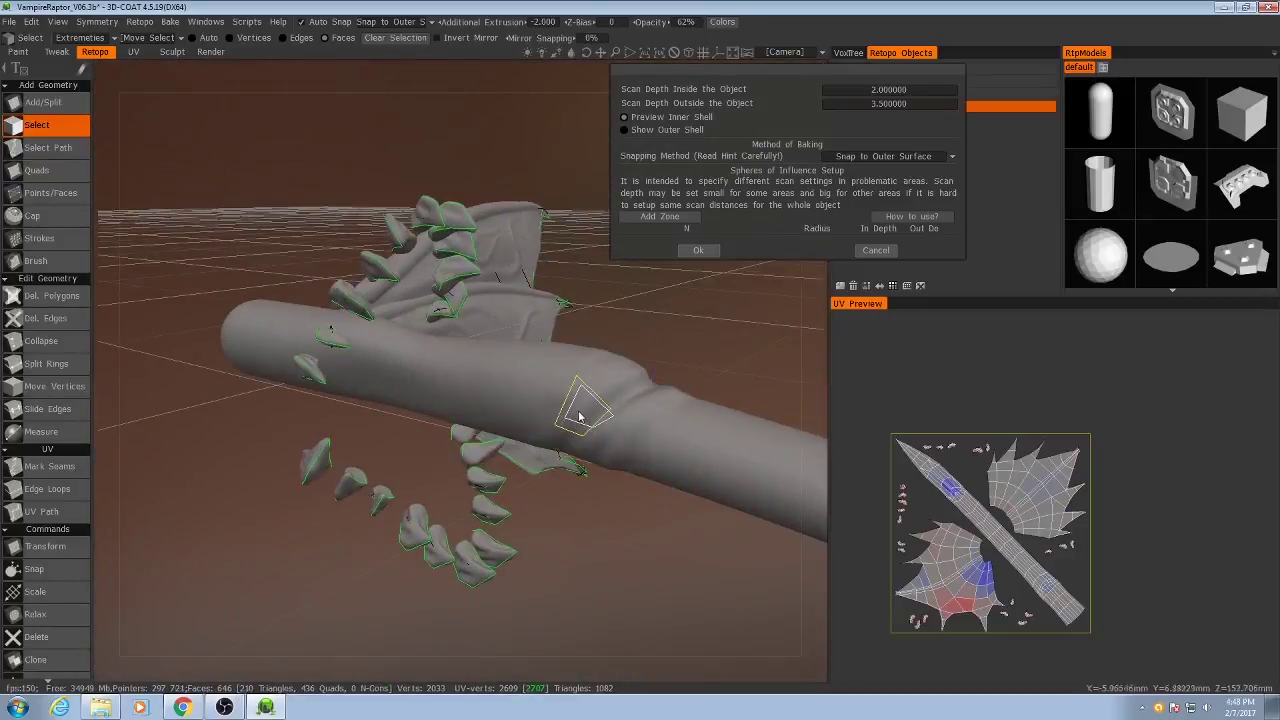
Step: Reduce the scan depth inside the object to 1.75 and inspect the inner shell at the fin tips
{"action": "left_click", "coordinate": [880, 92]}
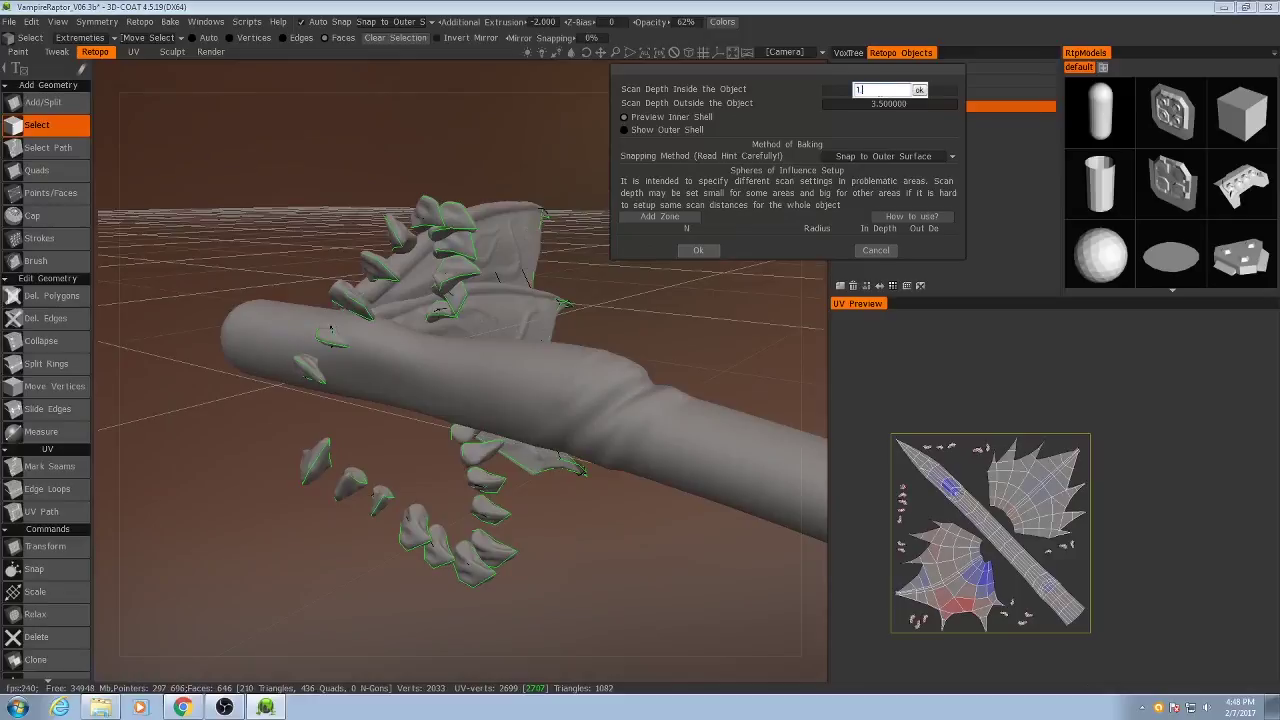
{"action": "key", "text": "Return"}
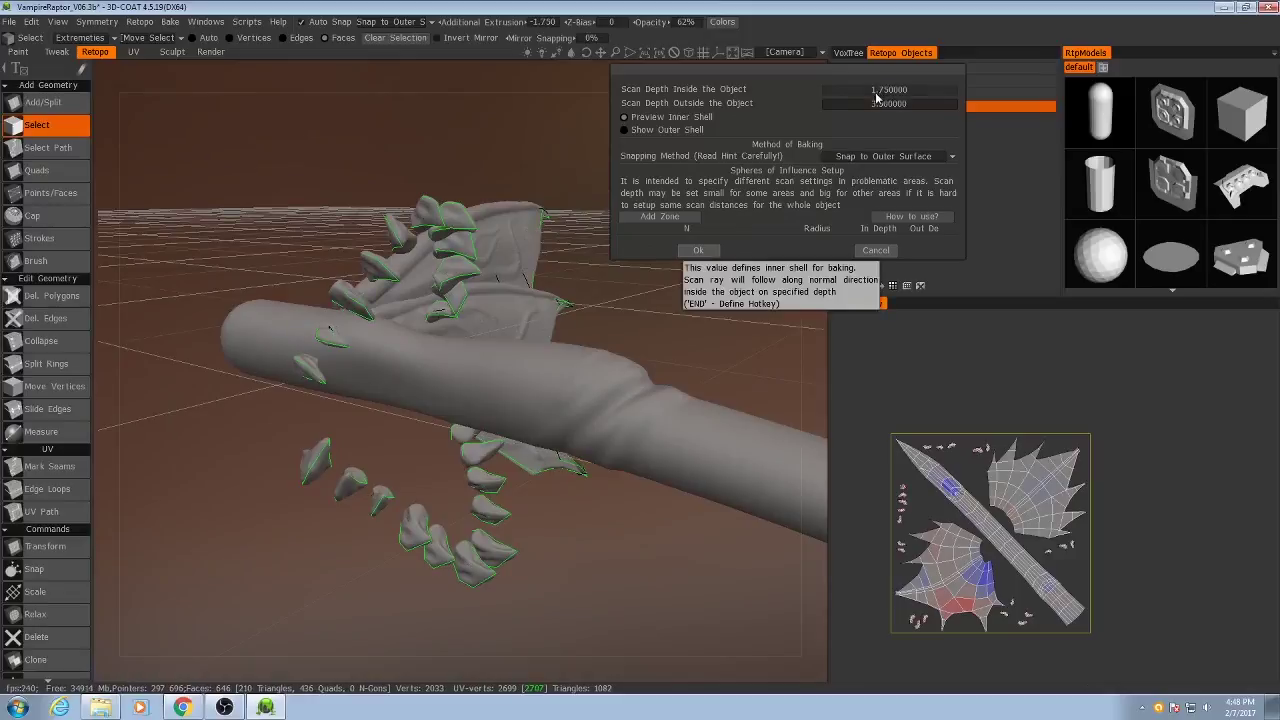
{"action": "scroll", "coordinate": [620, 400], "scroll_direction": "down", "scroll_amount": 5}
{"action": "left_click_drag", "start_coordinate": [586, 400], "coordinate": [573, 443], "text": "alt"}
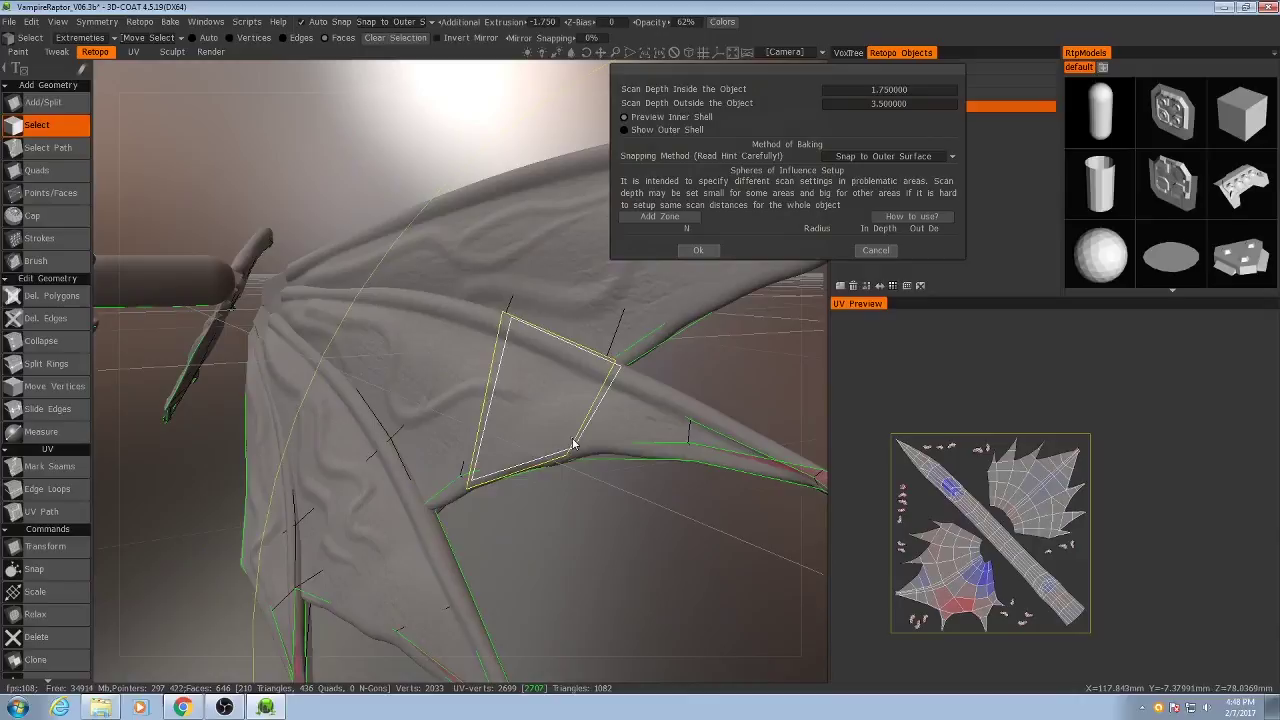
{"action": "middle_click_drag", "start_coordinate": [573, 444], "coordinate": [237, 576]}
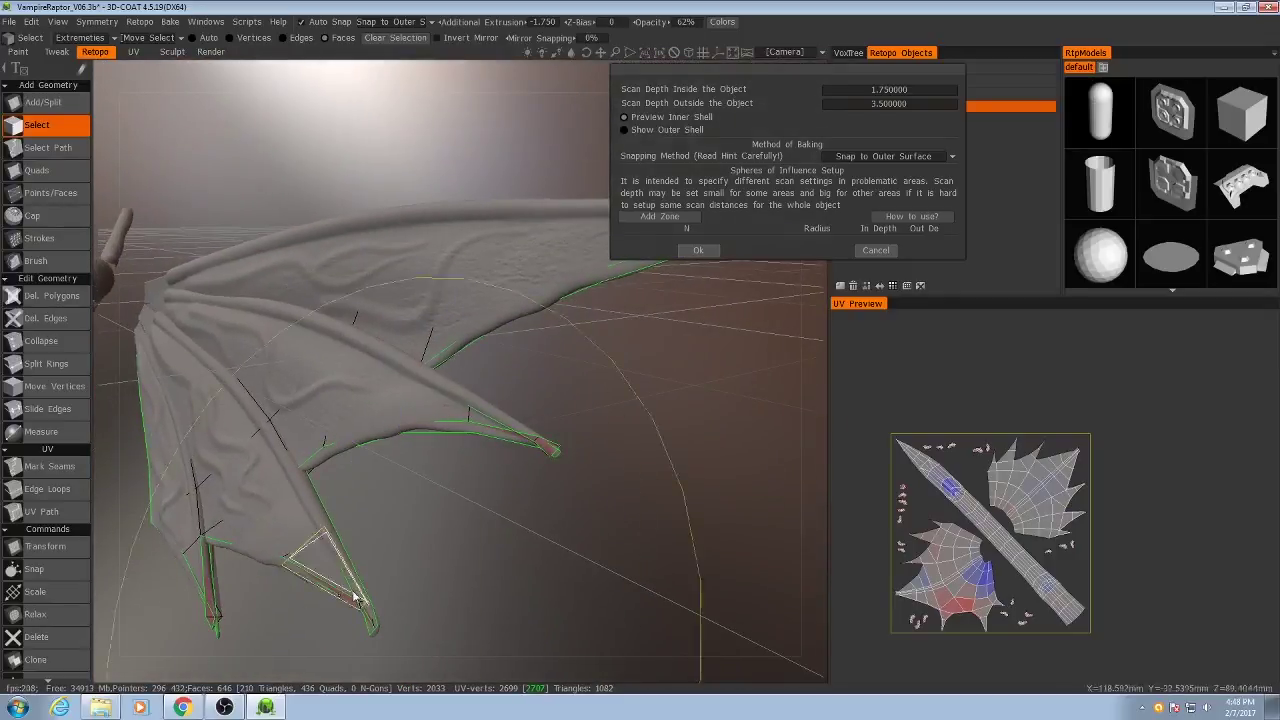
{"action": "middle_click_drag", "start_coordinate": [353, 598], "coordinate": [708, 270]}
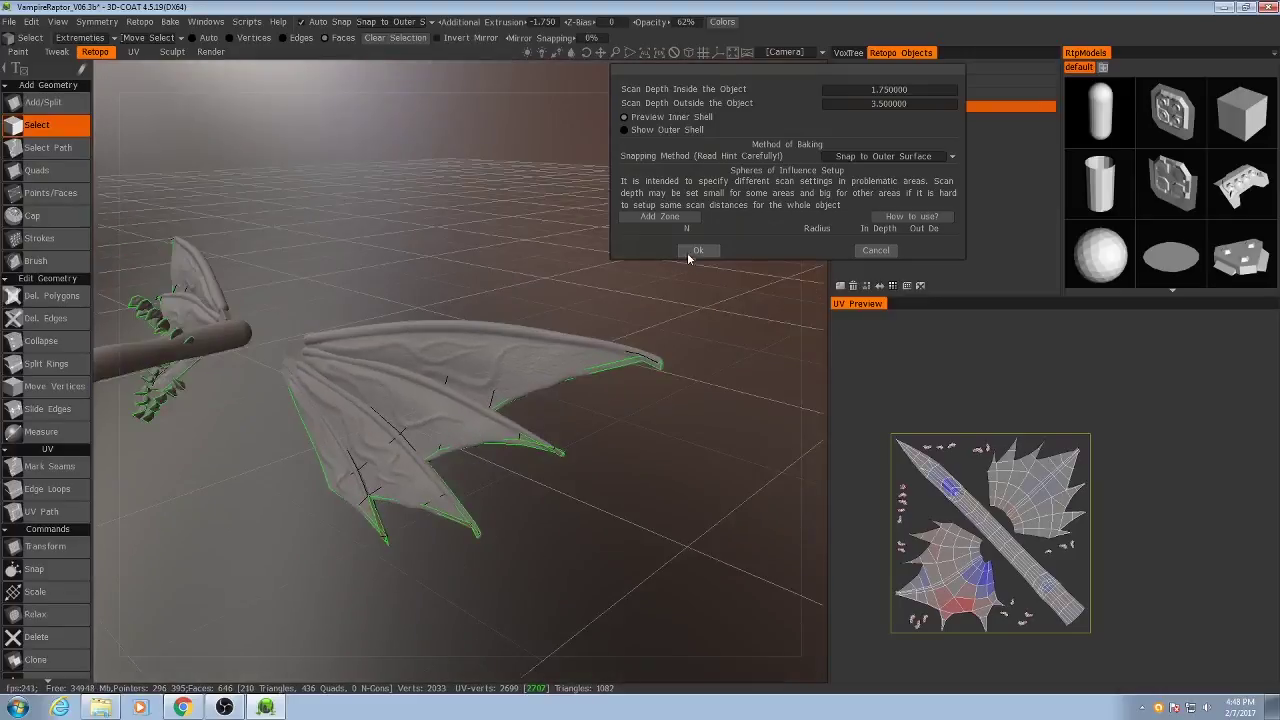
Step: Add influence zones 1 and 2 at two tips of the first fin, each with radius 20 and in-depth 0.75
{"action": "middle_click_drag", "start_coordinate": [712, 200], "coordinate": [655, 235]}
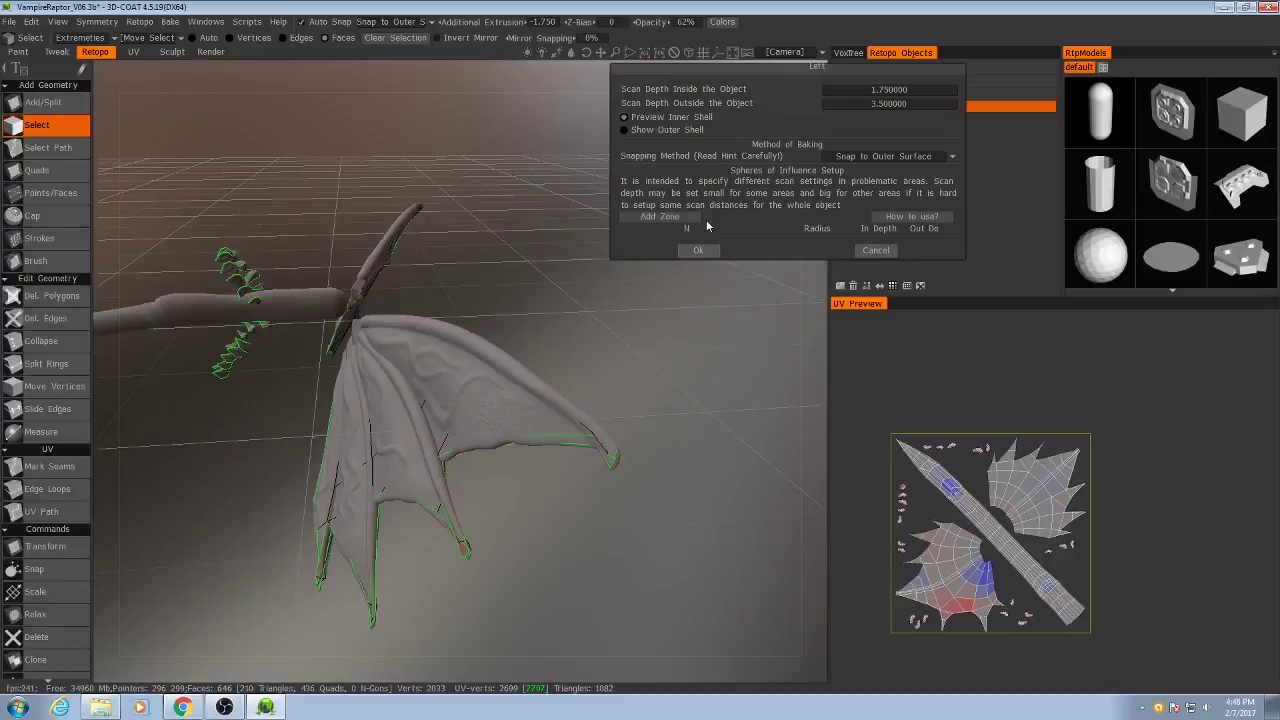
{"action": "left_click", "coordinate": [680, 220]}
{"action": "left_click", "coordinate": [812, 242]}
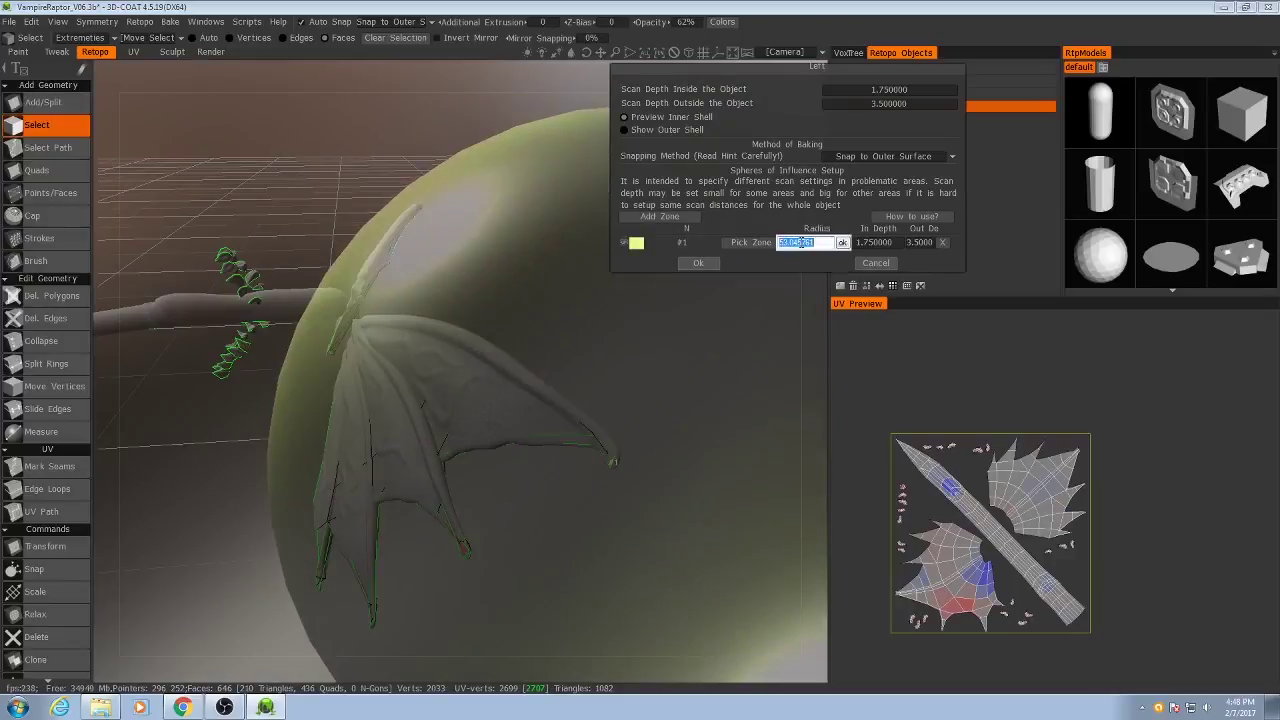
{"action": "type", "text": "20"}
{"action": "left_click", "coordinate": [867, 242]}
{"action": "type", "text": ".75"}
{"action": "left_click", "coordinate": [660, 216]}
{"action": "left_click", "coordinate": [867, 255]}
{"action": "type", "text": ".75"}
Step: Add influence zones 3 and 4 at the first fin's remaining tips, each with radius 20 and in-depth 0.75
{"action": "left_click", "coordinate": [660, 216]}
{"action": "left_click", "coordinate": [820, 268]}
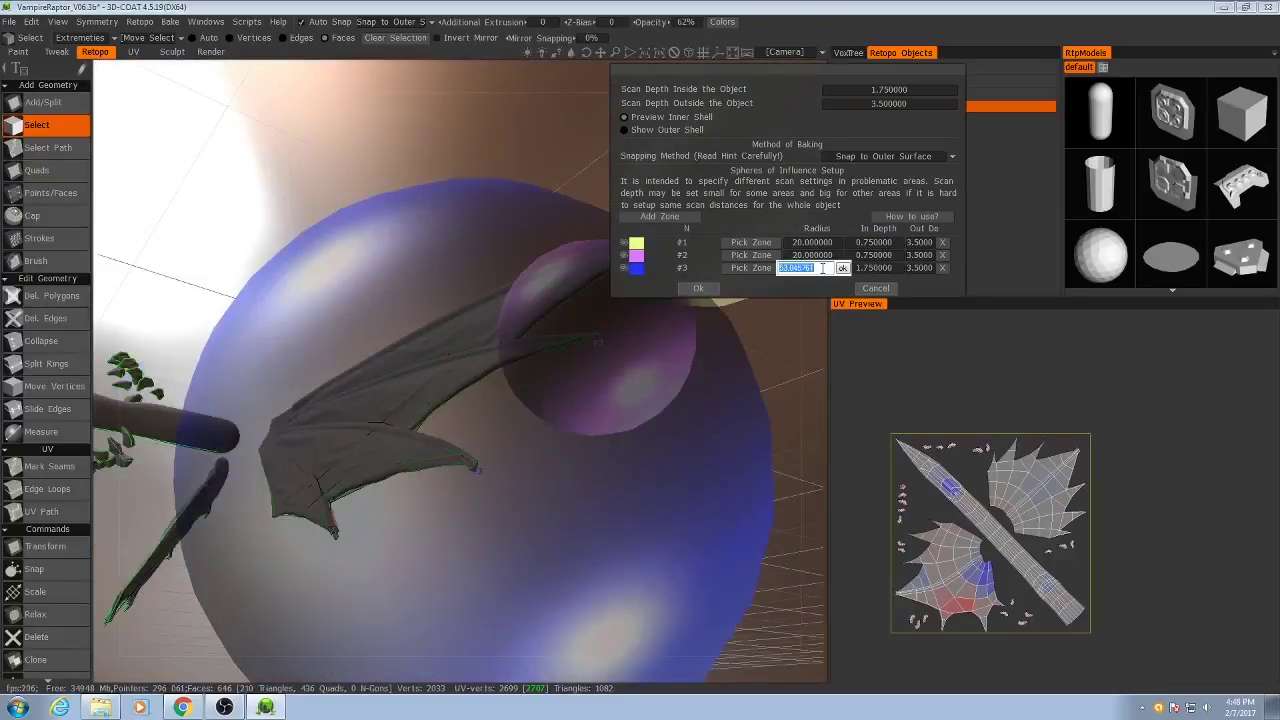
{"action": "type", "text": "20"}
{"action": "left_click", "coordinate": [867, 268]}
{"action": "type", "text": ".75"}
{"action": "left_click", "coordinate": [660, 216]}
{"action": "left_click", "coordinate": [871, 280]}
{"action": "type", "text": ".75"}
Step: Add influence zones 5 and 6 at two tips of the opposite fin, each with radius 20 and in-depth 0.75
{"action": "left_click", "coordinate": [660, 216]}
{"action": "left_click", "coordinate": [869, 293]}
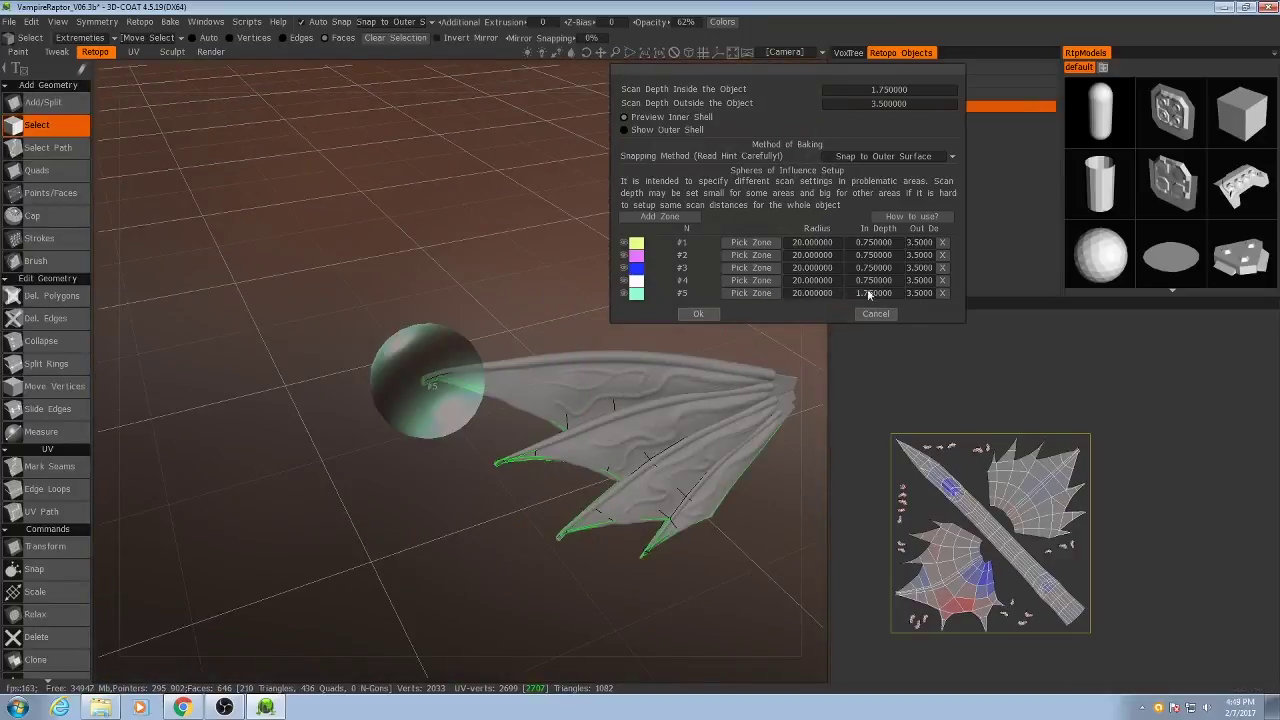
{"action": "type", "text": ".75"}
{"action": "left_click", "coordinate": [660, 216]}
{"action": "left_click", "coordinate": [873, 306]}
{"action": "type", "text": ".75"}
Step: Add influence zones 7 and 8 at the opposite fin's remaining tips, each with radius 20 and in-depth 0.75
{"action": "left_click", "coordinate": [660, 216]}
{"action": "left_click", "coordinate": [590, 414]}
{"action": "left_click", "coordinate": [812, 318]}
{"action": "type", "text": "20"}
{"action": "left_click", "coordinate": [867, 319]}
{"action": "type", "text": ".75"}
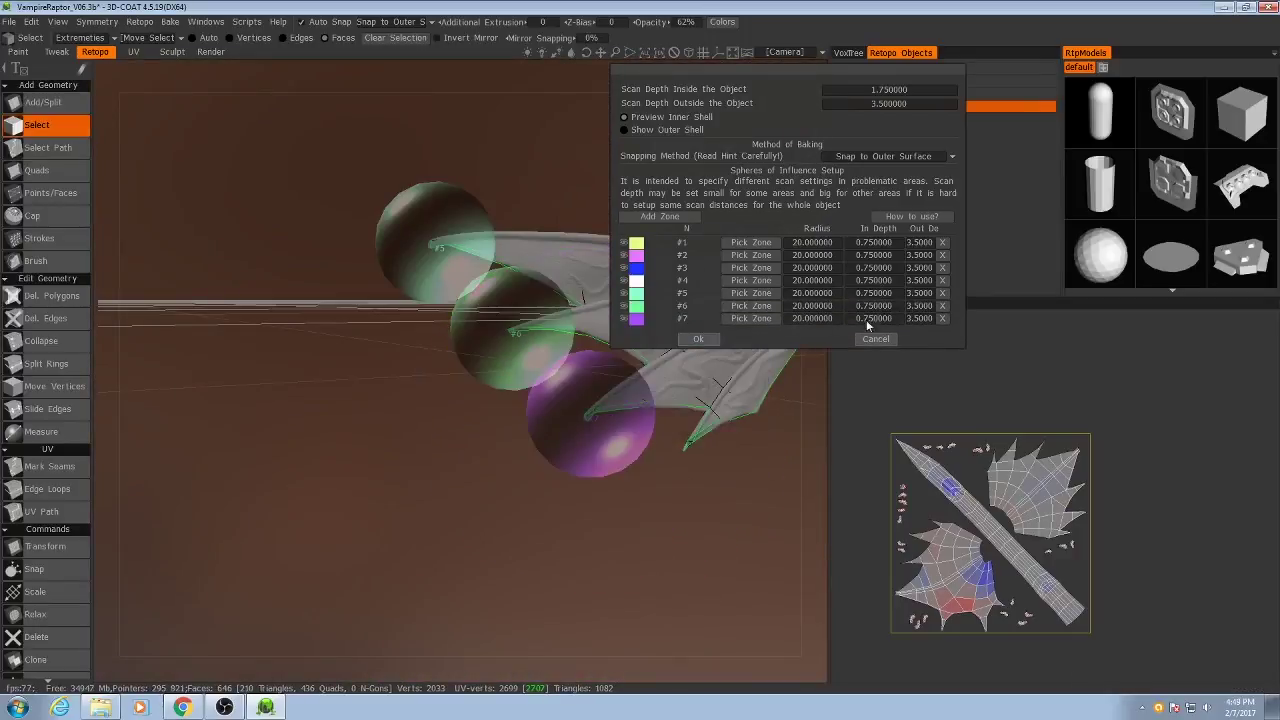
{"action": "left_click", "coordinate": [660, 216]}
{"action": "left_click", "coordinate": [812, 331]}
{"action": "type", "text": "20"}
{"action": "left_click", "coordinate": [865, 332]}
Step: Add influence zones 9 and 10 over the middle of each fin's membrane, with radius 35 and in-depth 2.5
{"action": "left_click", "coordinate": [660, 216]}
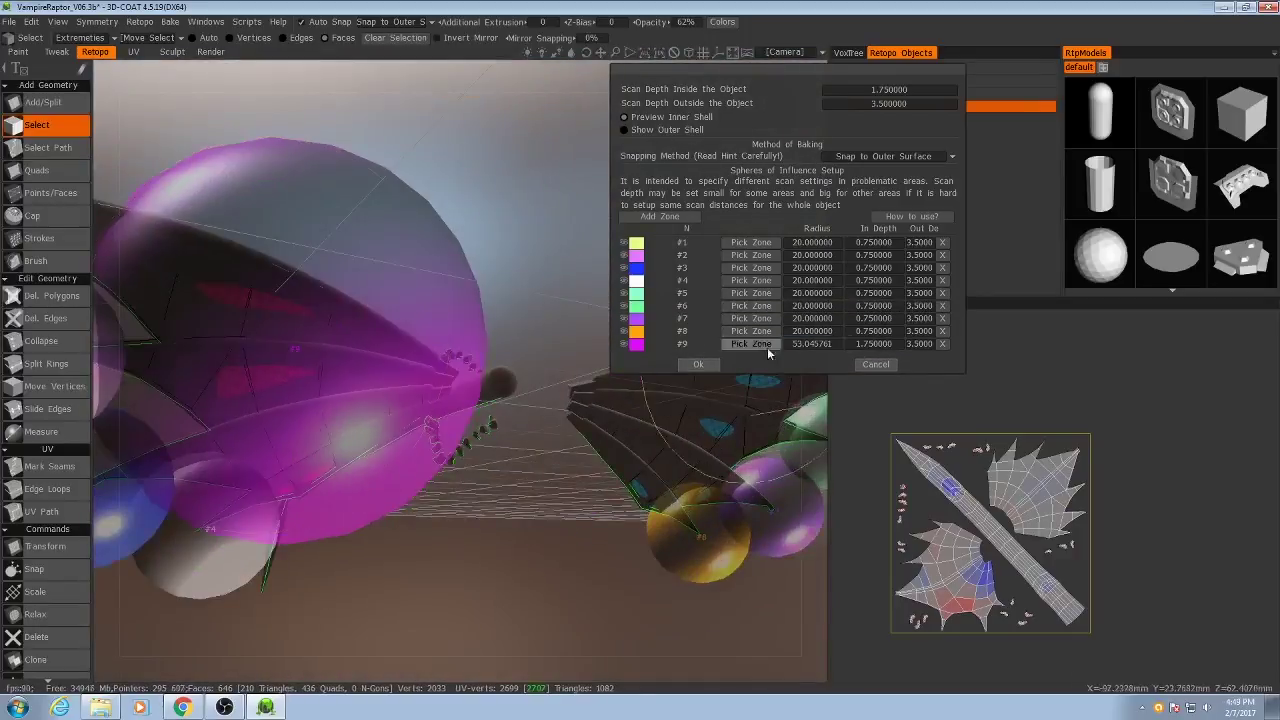
{"action": "left_click", "coordinate": [808, 344]}
{"action": "type", "text": "35"}
{"action": "left_click", "coordinate": [872, 344]}
{"action": "type", "text": "2.5"}
{"action": "left_click", "coordinate": [660, 216]}
{"action": "left_click", "coordinate": [808, 357]}
{"action": "type", "text": "35"}
{"action": "left_click", "coordinate": [872, 357]}
{"action": "type", "text": "2.5"}
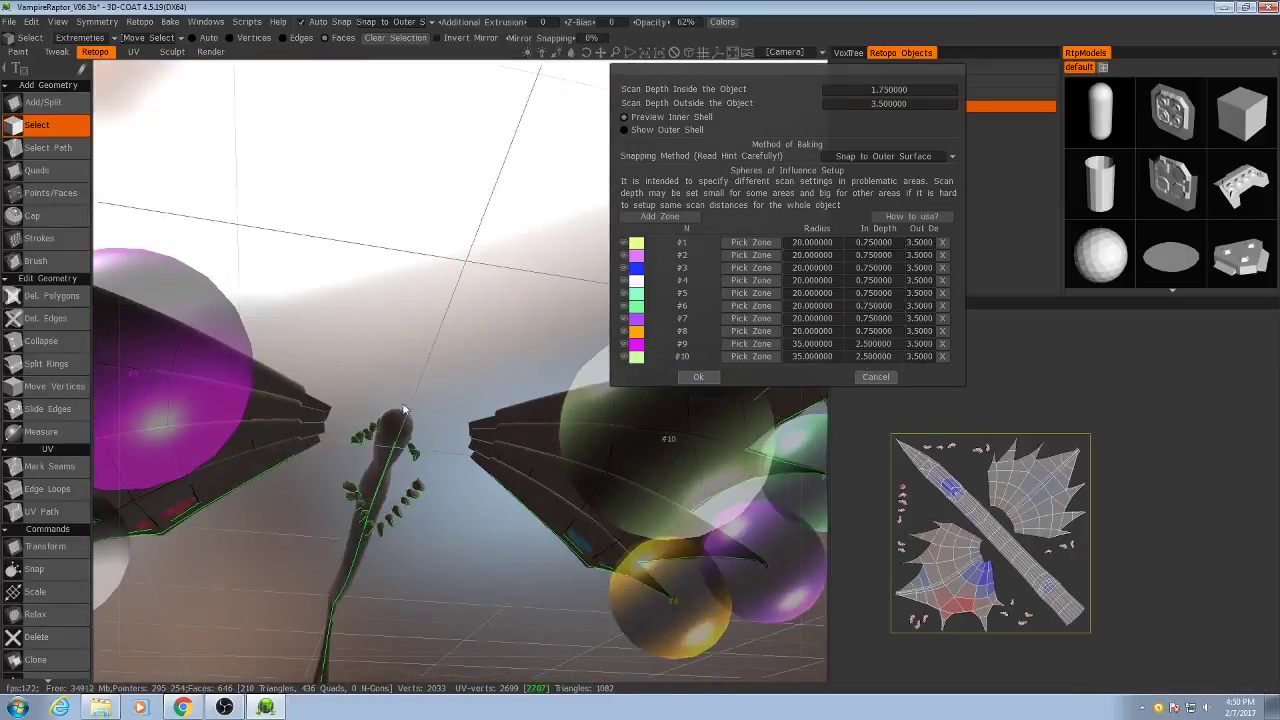
Step: Add influence zone 11 at the edge of the opposite fin with radius 18 and in-depth 2.5
{"action": "left_click", "coordinate": [660, 216]}
{"action": "left_click", "coordinate": [805, 369]}
{"action": "type", "text": "15"}
{"action": "left_click", "coordinate": [870, 369]}
{"action": "type", "text": "2.5"}
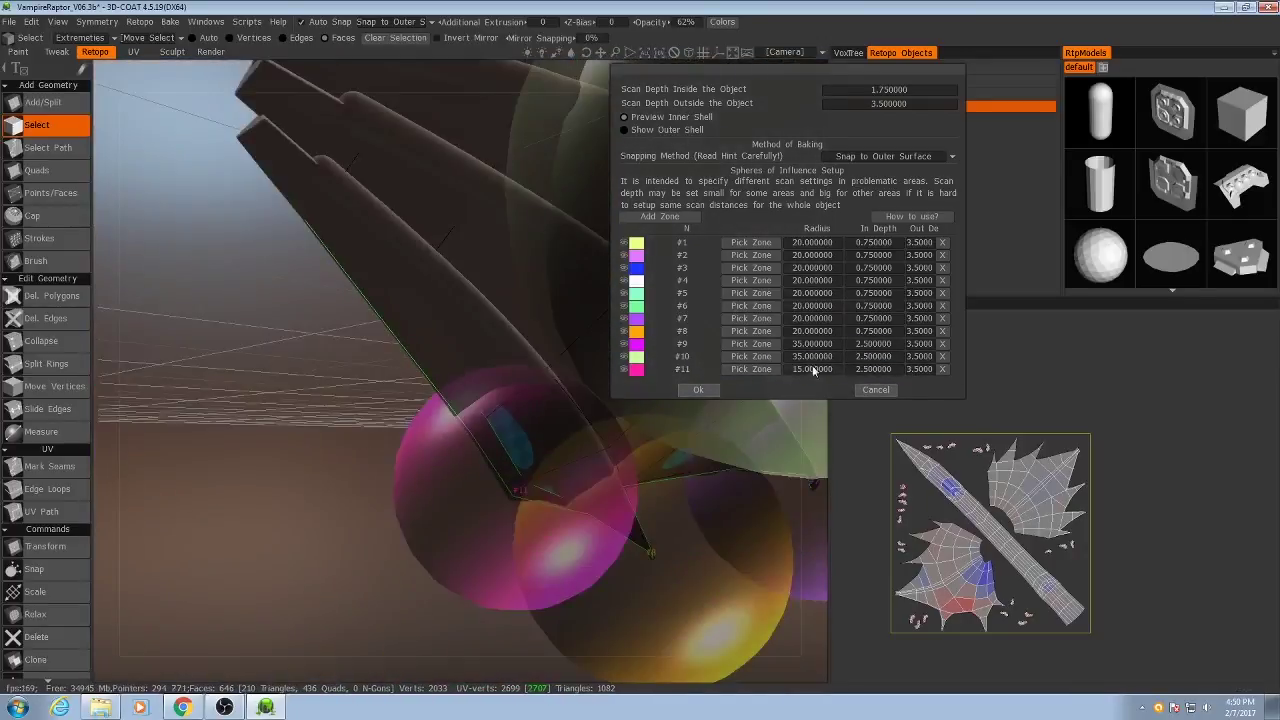
{"action": "left_click", "coordinate": [812, 368]}
{"action": "type", "text": "18"}
Step: Add influence zone 12 at the matching edge of the first fin with radius 20 and in-depth 2.5
{"action": "left_click_drag", "start_coordinate": [340, 464], "coordinate": [518, 474]}
{"action": "left_click", "coordinate": [660, 216]}
{"action": "left_click", "coordinate": [812, 382]}
{"action": "type", "text": "20"}
{"action": "left_click", "coordinate": [872, 382]}
{"action": "type", "text": "2.5"}
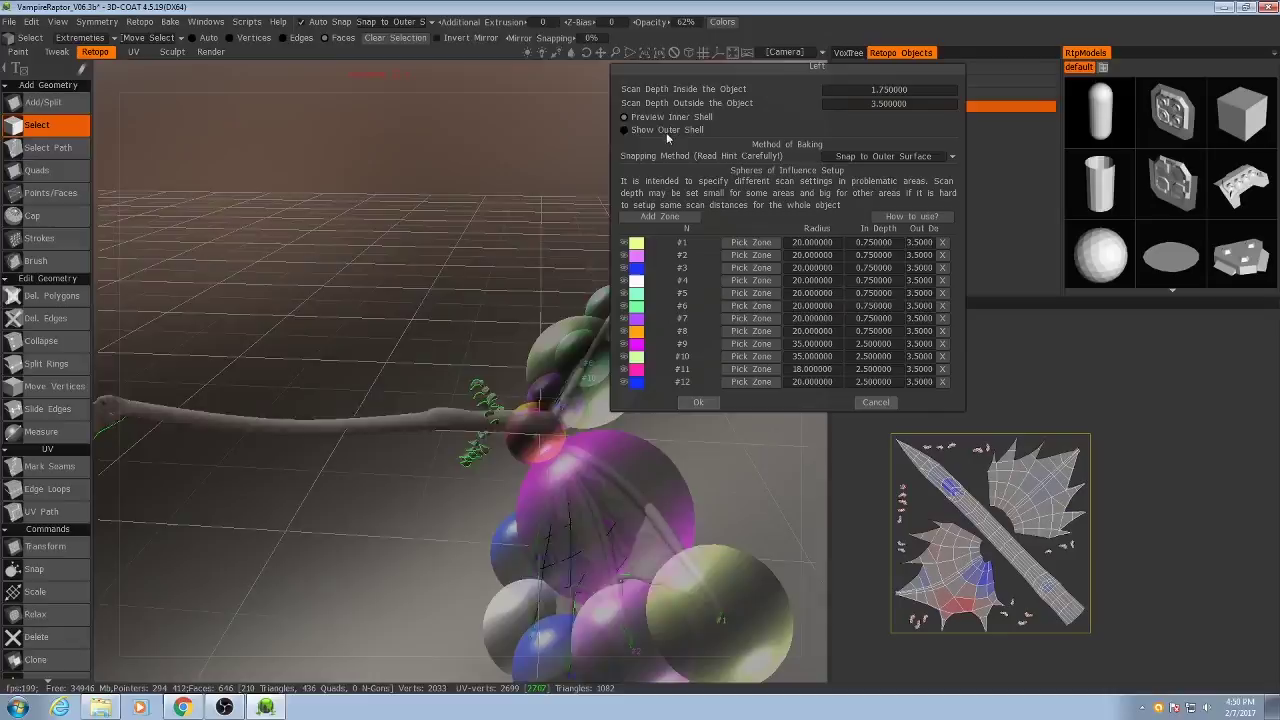
Step: Show the outer shell and add influence zone 13 around the upper teeth with radius 25 and out-depth 1.5
{"action": "left_click", "coordinate": [666, 131]}
{"action": "left_click", "coordinate": [660, 216]}
{"action": "left_click", "coordinate": [815, 395]}
{"action": "type", "text": "25"}
{"action": "left_click_drag", "start_coordinate": [420, 460], "coordinate": [502, 504]}
{"action": "left_click", "coordinate": [917, 395]}
{"action": "type", "text": "1.5"}
Step: Add influence zone 14 around the lower teeth with radius 25 and out-depth 1.5
{"action": "left_click", "coordinate": [660, 216]}
{"action": "left_click", "coordinate": [810, 408]}
{"action": "type", "text": "25"}
{"action": "left_click", "coordinate": [918, 407]}
{"action": "type", "text": "1.5"}
{"action": "scroll", "coordinate": [286, 500], "scroll_direction": "down", "scroll_amount": 5}
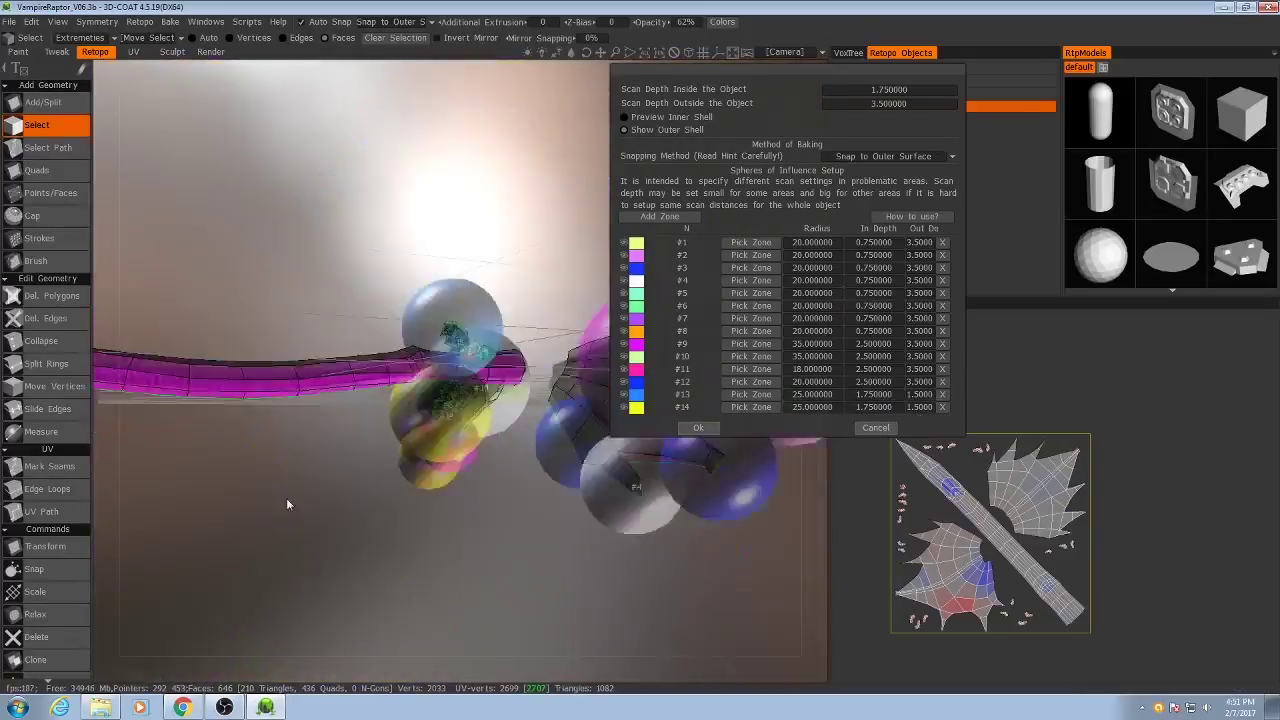
{"action": "left_click_drag", "start_coordinate": [286, 500], "coordinate": [476, 463]}
{"action": "left_click", "coordinate": [660, 216]}
{"action": "left_click", "coordinate": [918, 420]}
{"action": "type", "text": "1.7500"}
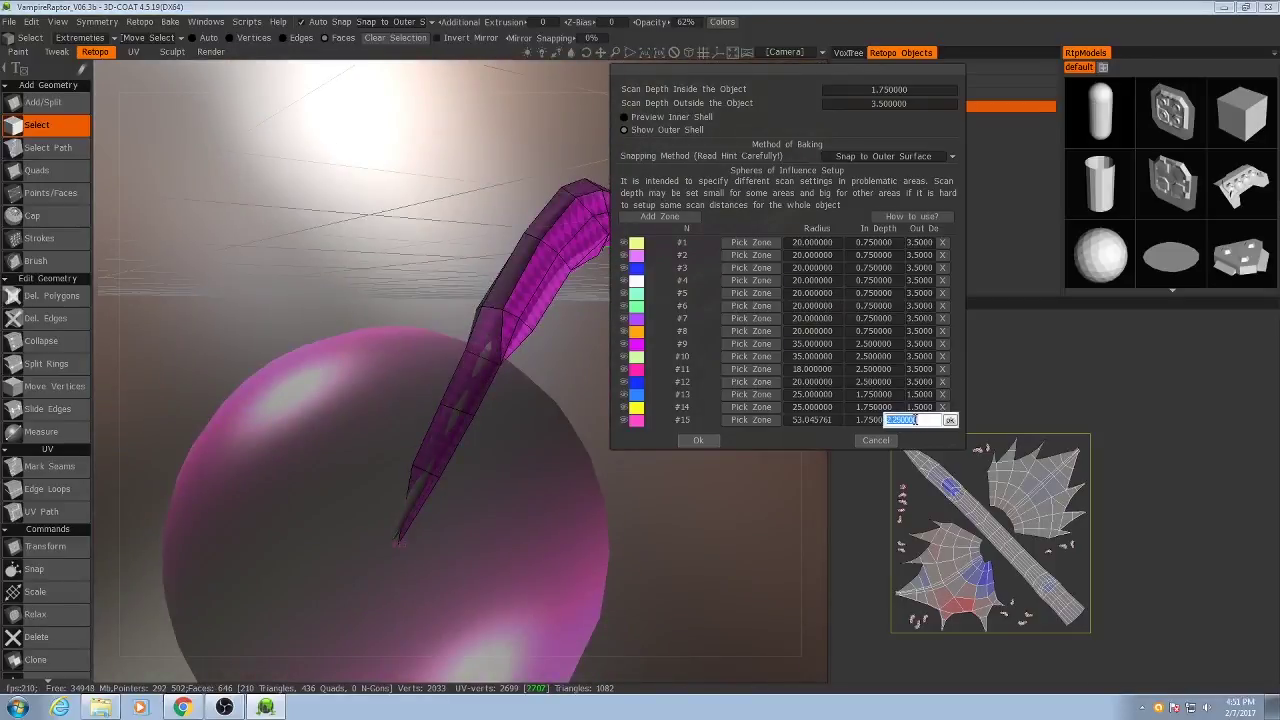
{"action": "left_click", "coordinate": [942, 419]}
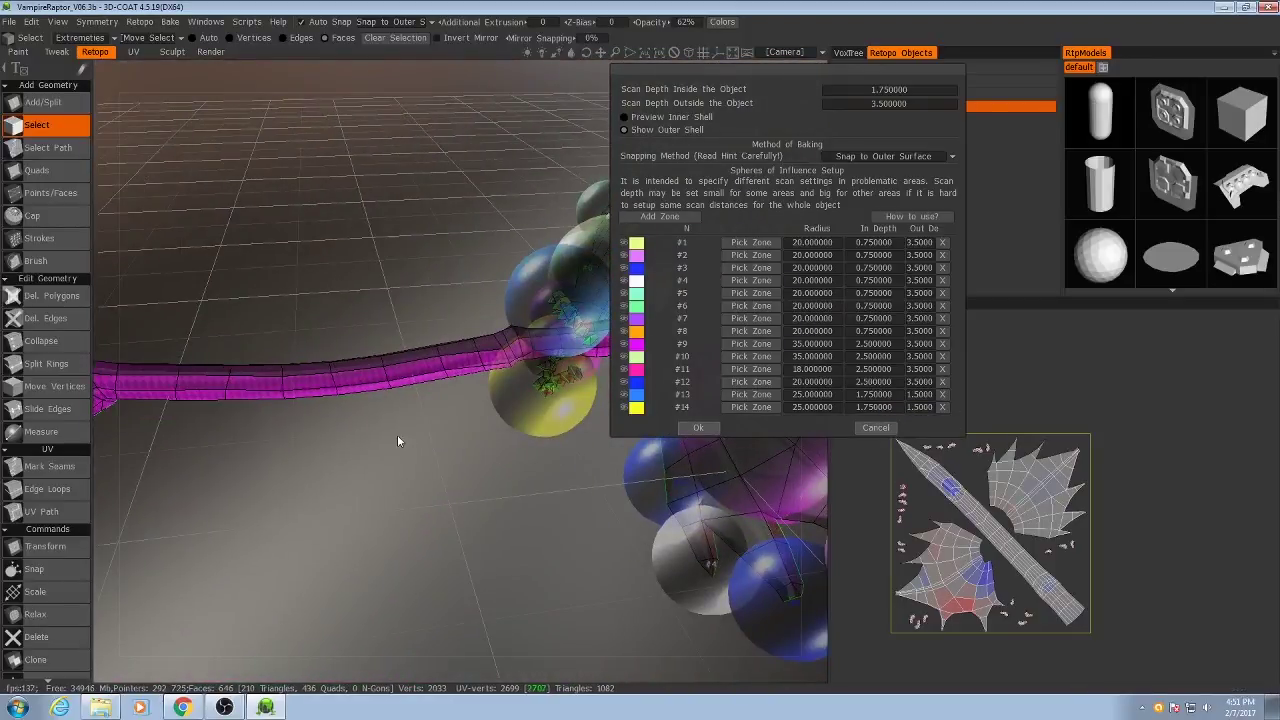
Step: Accept the scan settings and bake the Extremeties UV set at 1024 x 1024 with the Unity preset, without local occlusion
{"action": "left_click_drag", "start_coordinate": [397, 435], "coordinate": [500, 490]}
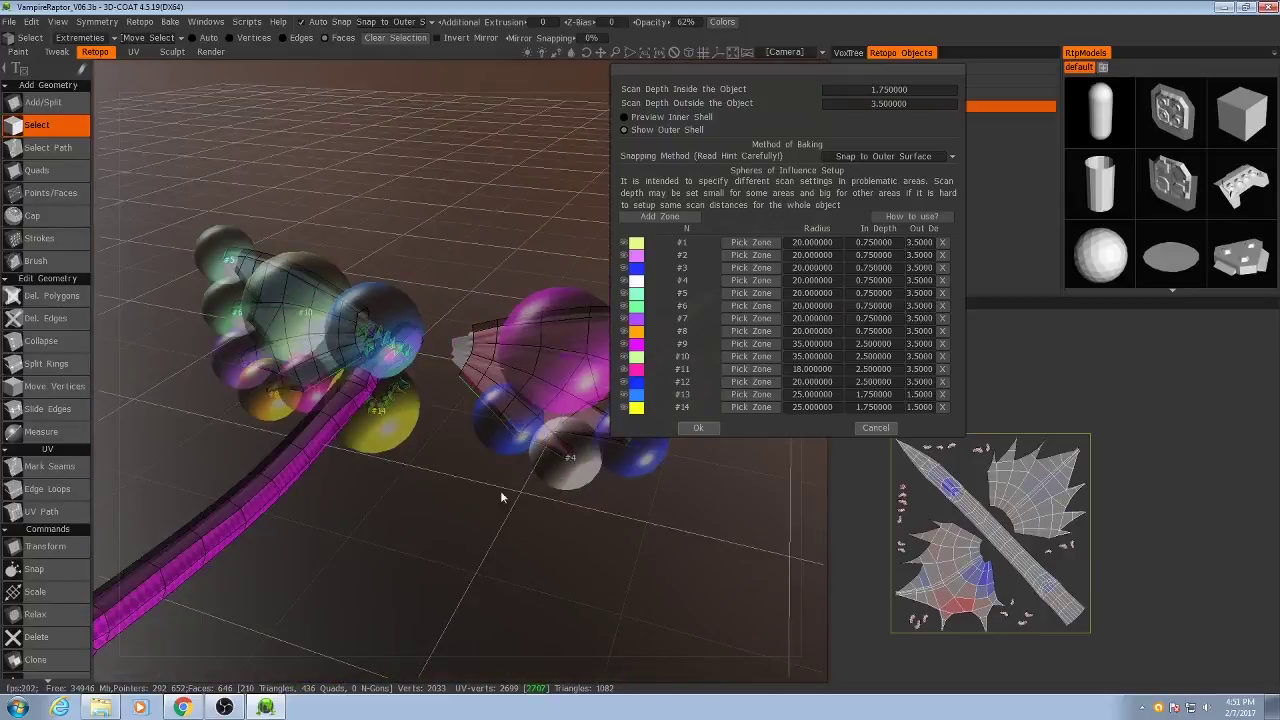
{"action": "left_click", "coordinate": [701, 427]}
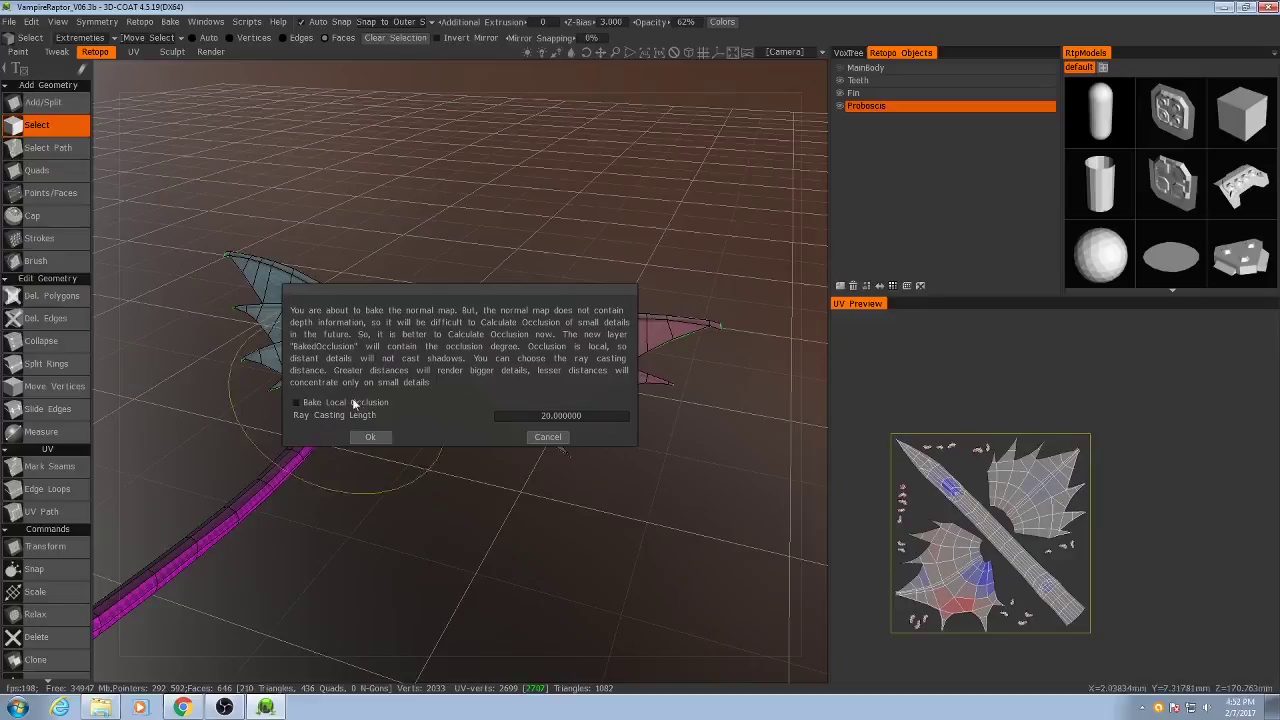
{"action": "left_click", "coordinate": [381, 439]}
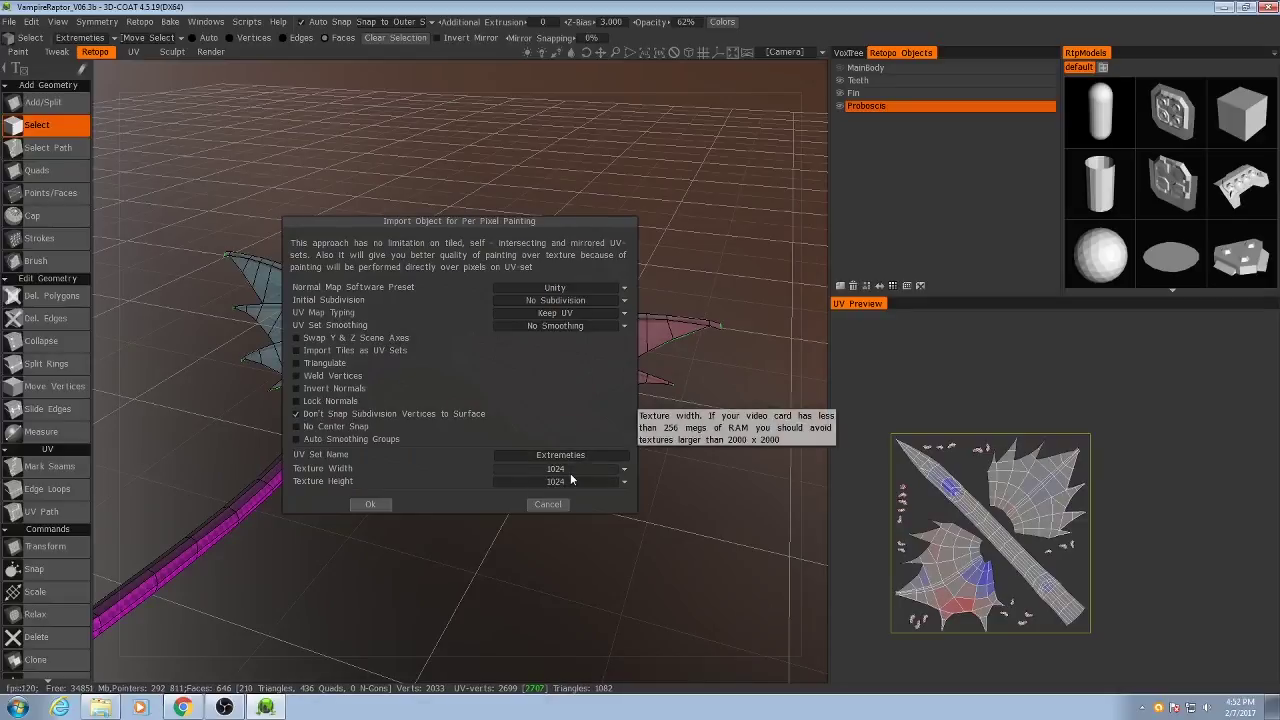
{"action": "left_click", "coordinate": [372, 504]}
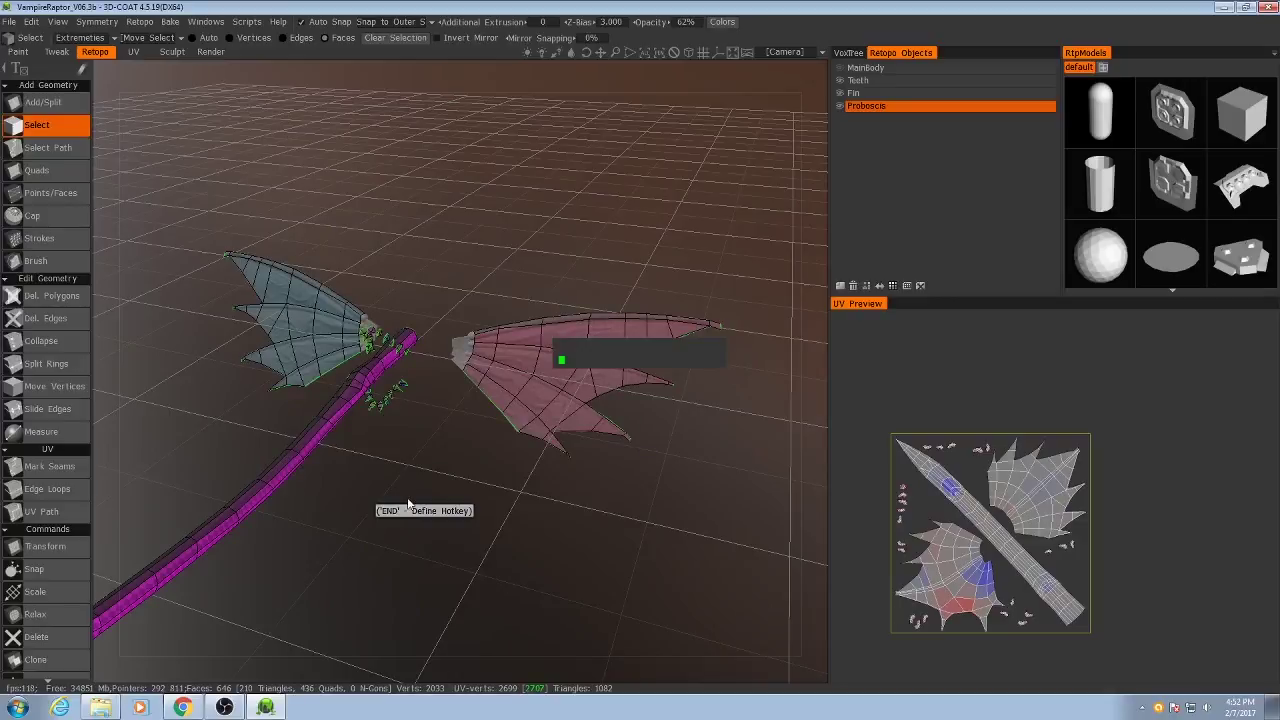
Step: Switch to the Paint workspace and display the Body UV set's Normals in the Texture Editor
{"action": "left_click", "coordinate": [846, 53]}
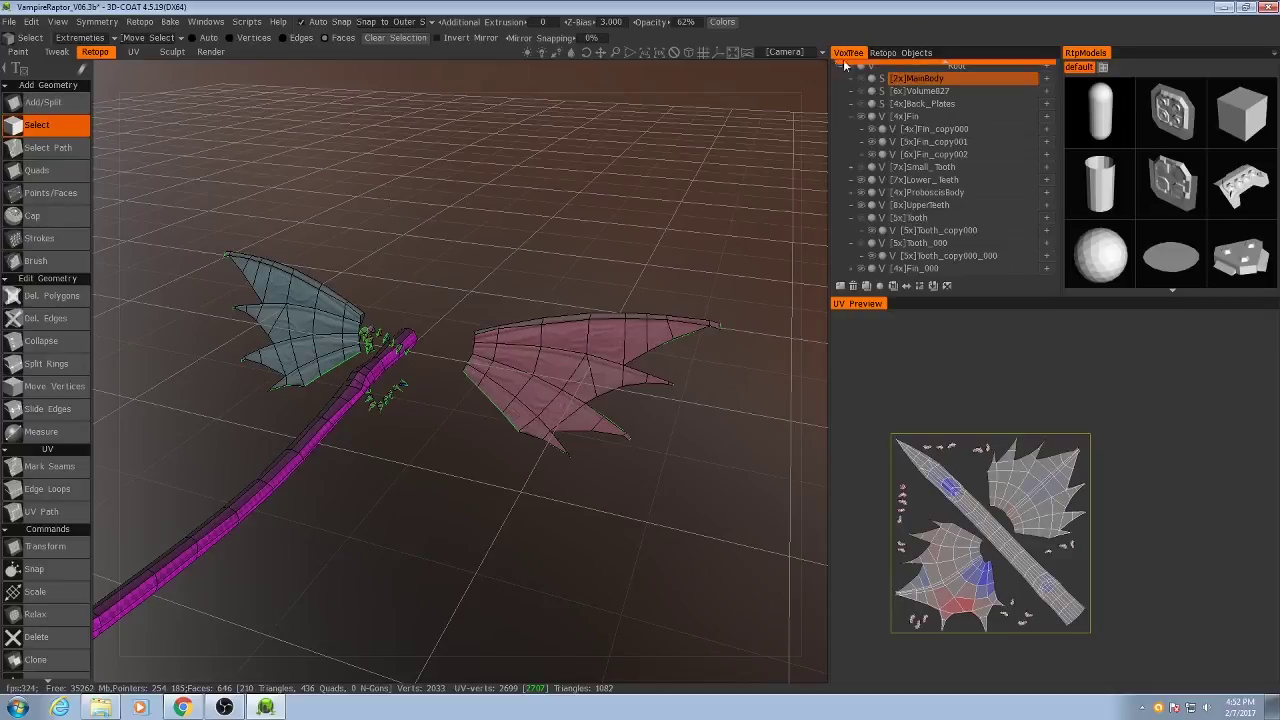
{"action": "left_click", "coordinate": [20, 55]}
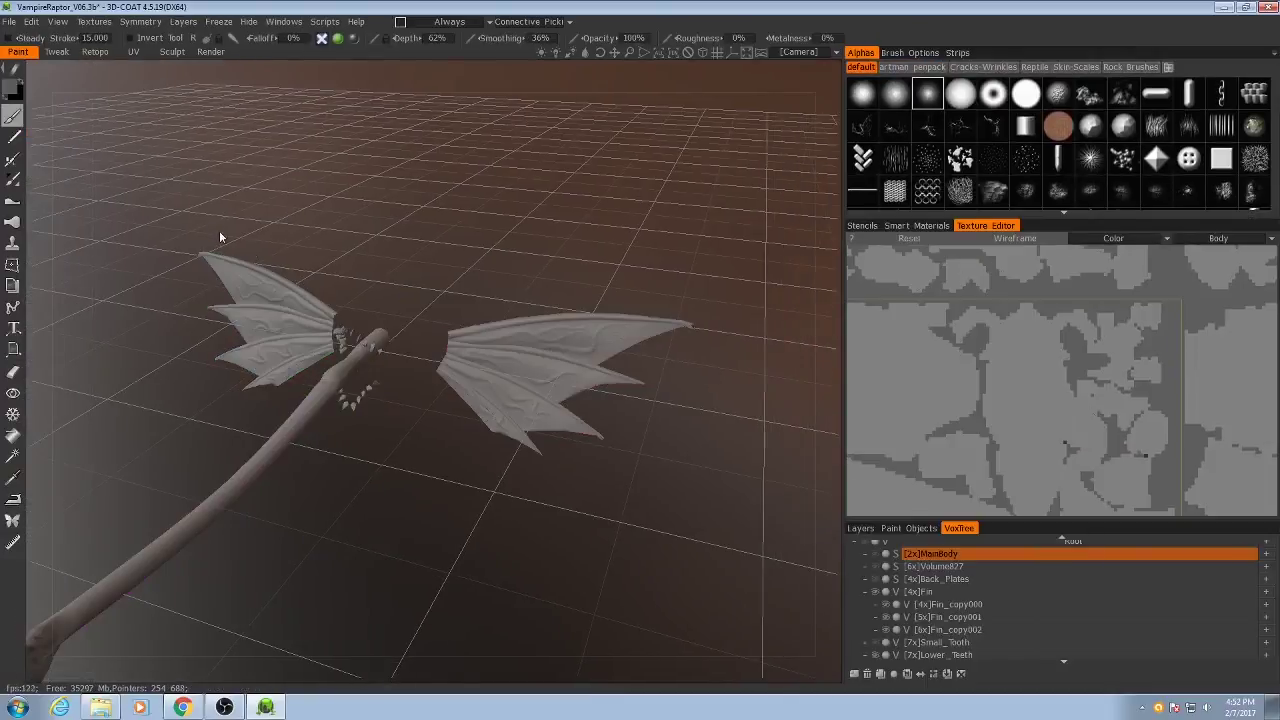
{"action": "left_click_drag", "start_coordinate": [375, 414], "coordinate": [1031, 303]}
{"action": "scroll", "coordinate": [1040, 340], "scroll_direction": "down", "scroll_amount": 3}
{"action": "left_click", "coordinate": [1192, 238]}
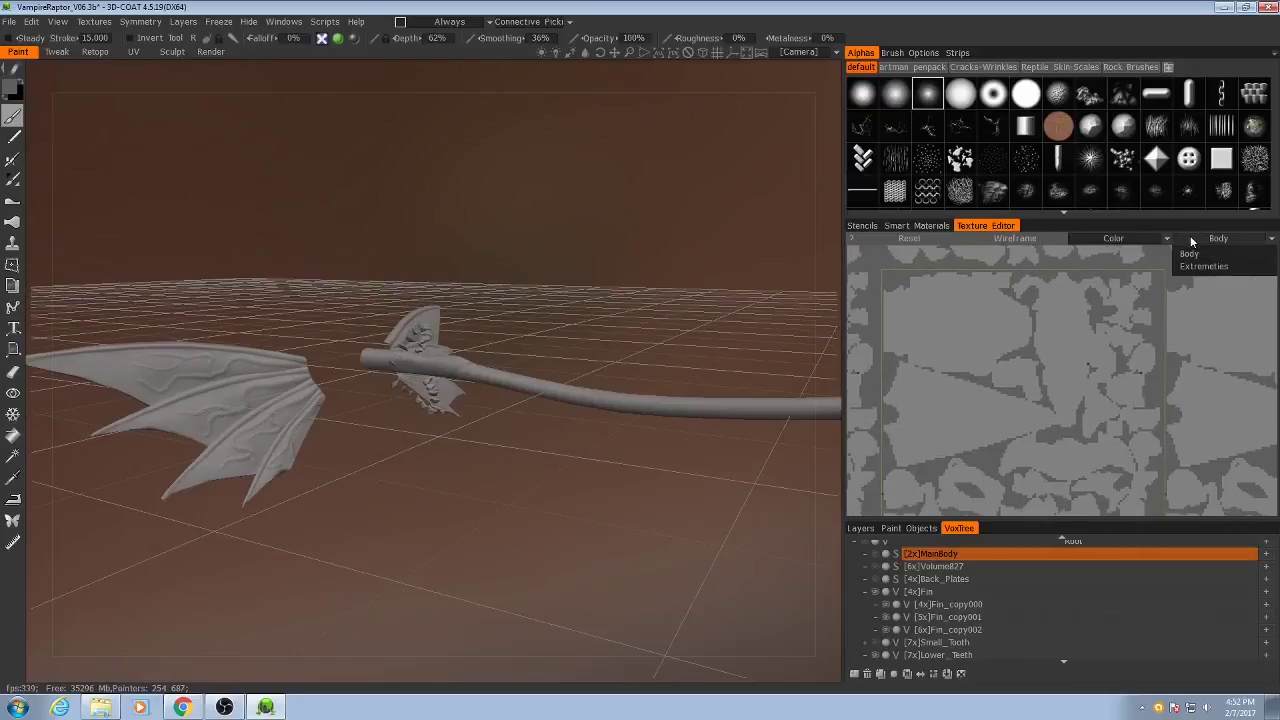
{"action": "left_click_drag", "start_coordinate": [613, 463], "coordinate": [244, 340]}
{"action": "left_click", "coordinate": [1123, 245]}
{"action": "left_click", "coordinate": [1159, 266]}
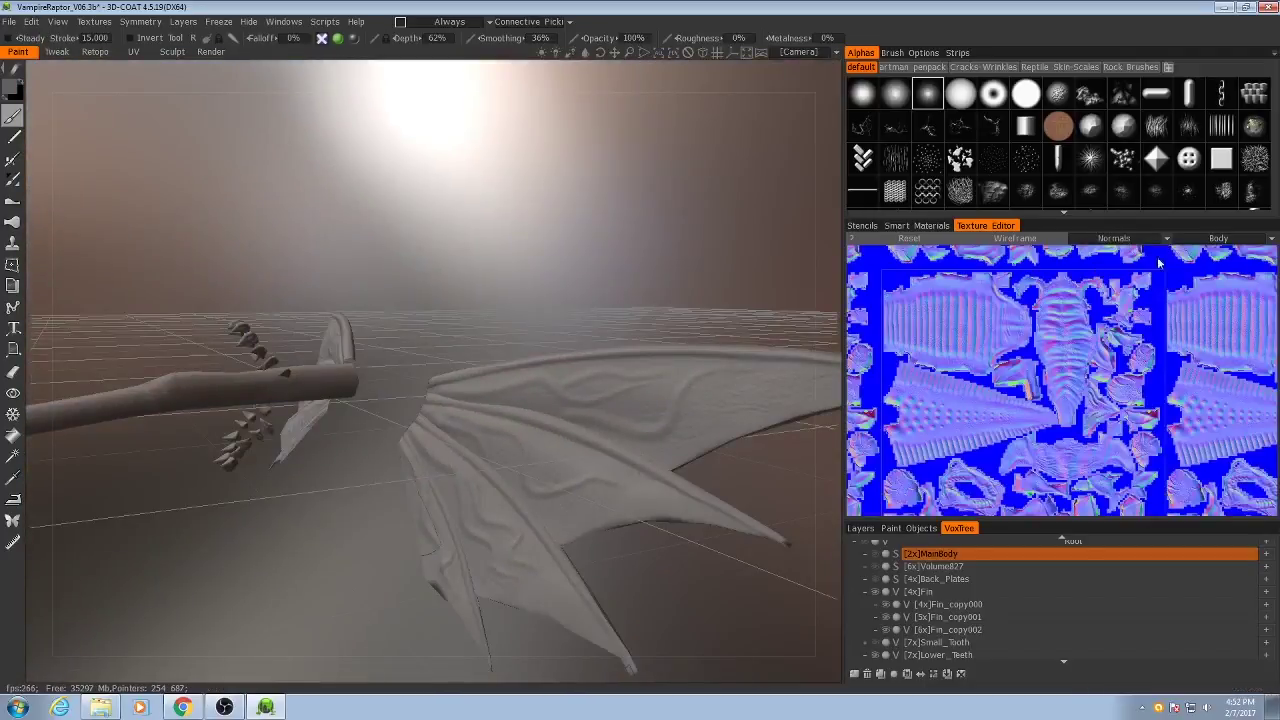
Step: Display the Extremeties UV set in the Texture Editor and examine the baked normals on the fin, proboscis and teeth islands
{"action": "left_click", "coordinate": [1222, 240]}
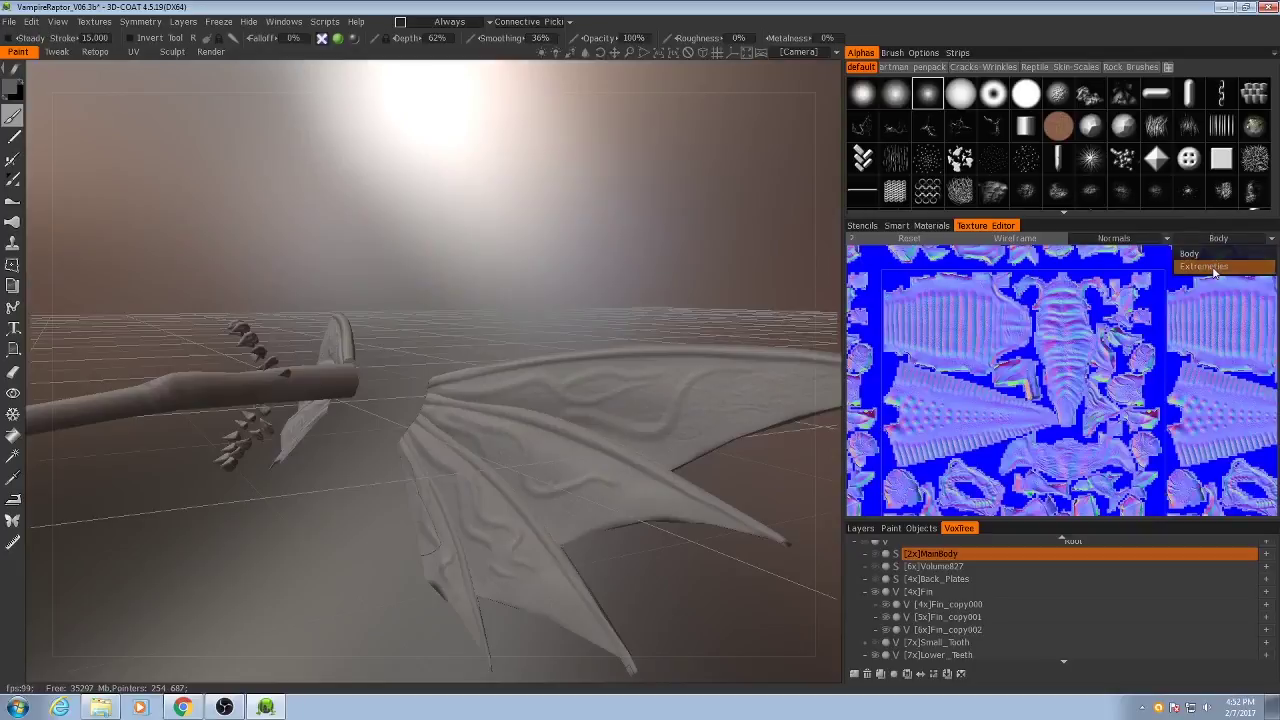
{"action": "left_click", "coordinate": [1205, 267]}
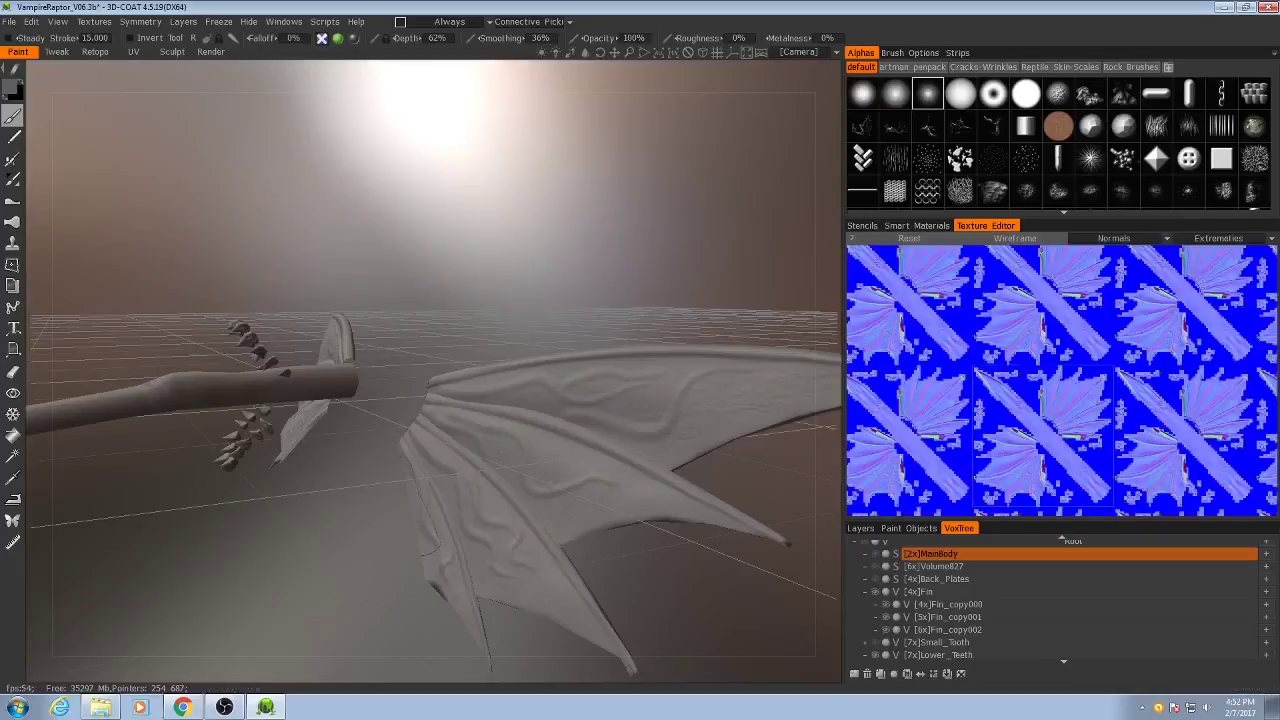
{"action": "right_click_drag", "start_coordinate": [1014, 364], "coordinate": [940, 460], "text": "alt"}
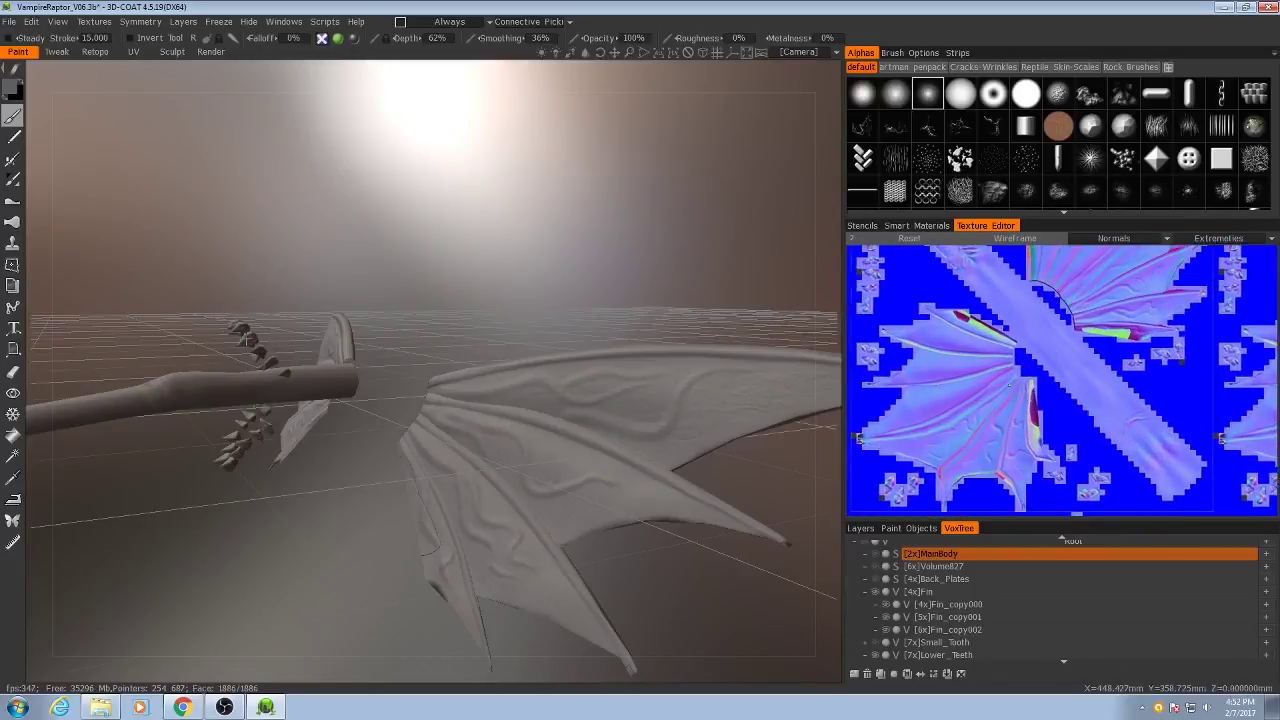
{"action": "middle_click_drag", "start_coordinate": [940, 460], "coordinate": [1063, 338], "text": "alt"}
{"action": "scroll", "coordinate": [1063, 336], "scroll_direction": "up", "scroll_amount": 5}
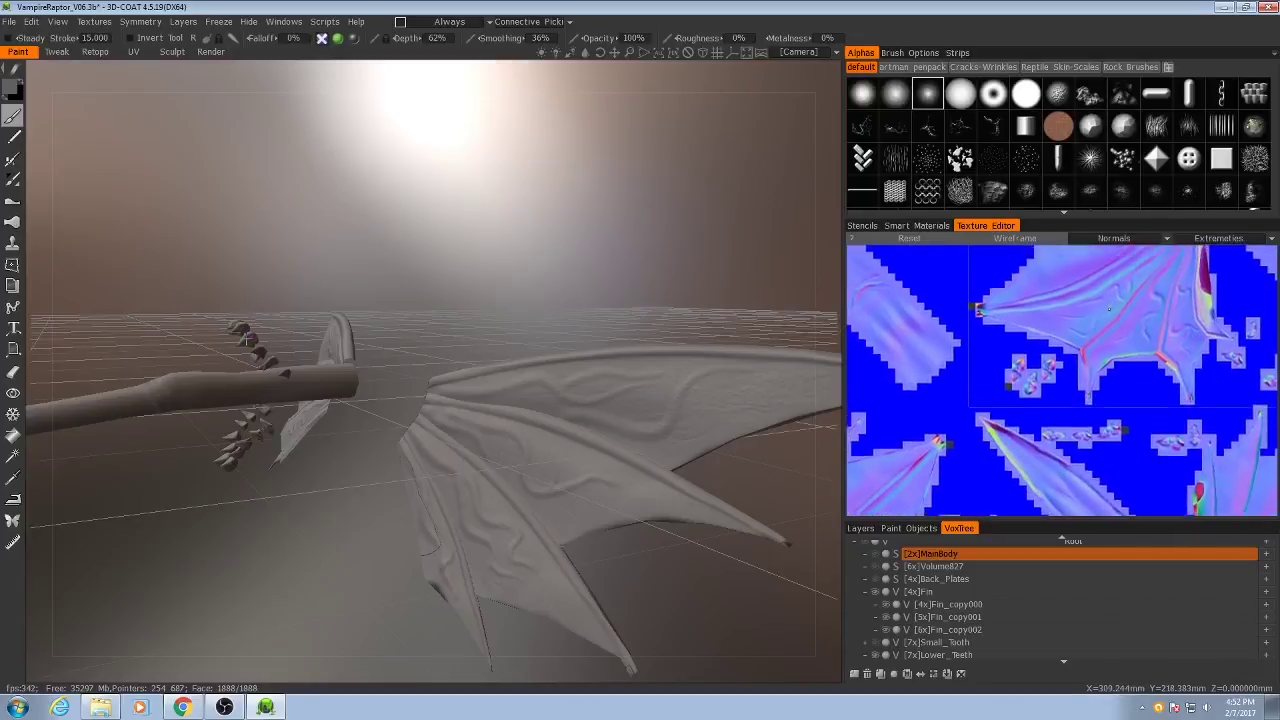
{"action": "scroll", "coordinate": [1025, 365], "scroll_direction": "down", "scroll_amount": 5}
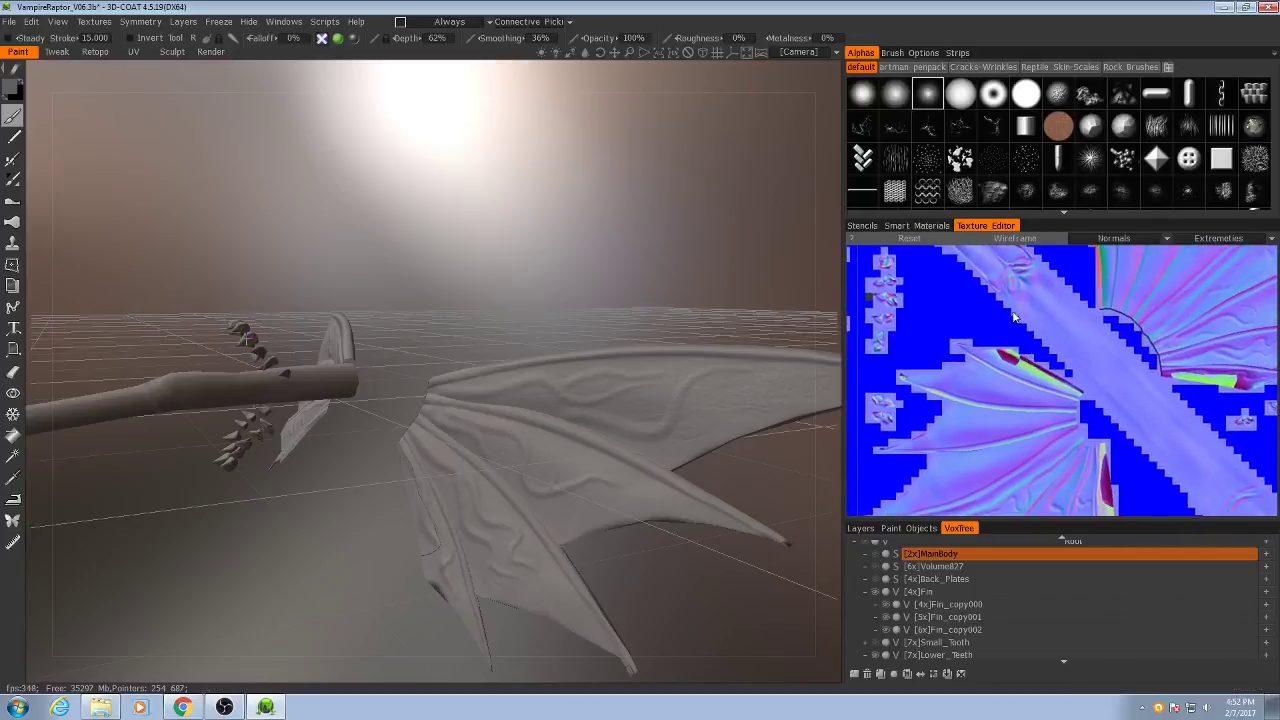
{"action": "middle_click_drag", "start_coordinate": [1033, 376], "coordinate": [963, 366], "text": "alt"}
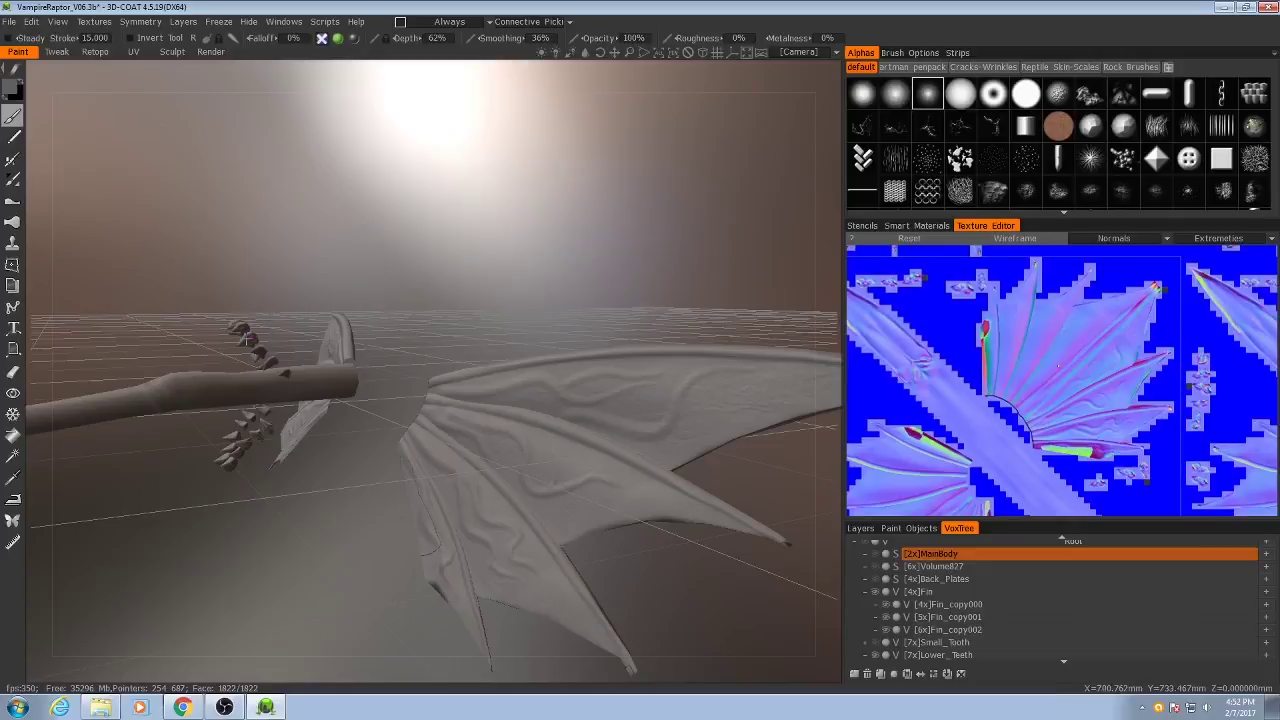
{"action": "scroll", "coordinate": [963, 366], "scroll_direction": "down", "scroll_amount": 1}
Step: Make the MainBody paint object visible again so the whole raptor can be viewed with its fins, teeth and proboscis
{"action": "mouse_move", "coordinate": [430, 445]}
{"action": "left_mouse_down", "text": "alt"}
{"action": "mouse_move", "coordinate": [512, 358]}
{"action": "mouse_move", "coordinate": [594, 430]}
{"action": "mouse_move", "coordinate": [566, 417]}
{"action": "mouse_move", "coordinate": [408, 413]}
{"action": "mouse_move", "coordinate": [551, 420]}
{"action": "mouse_move", "coordinate": [537, 423]}
{"action": "left_mouse_up", "text": "alt"}
{"action": "left_click", "coordinate": [898, 530]}
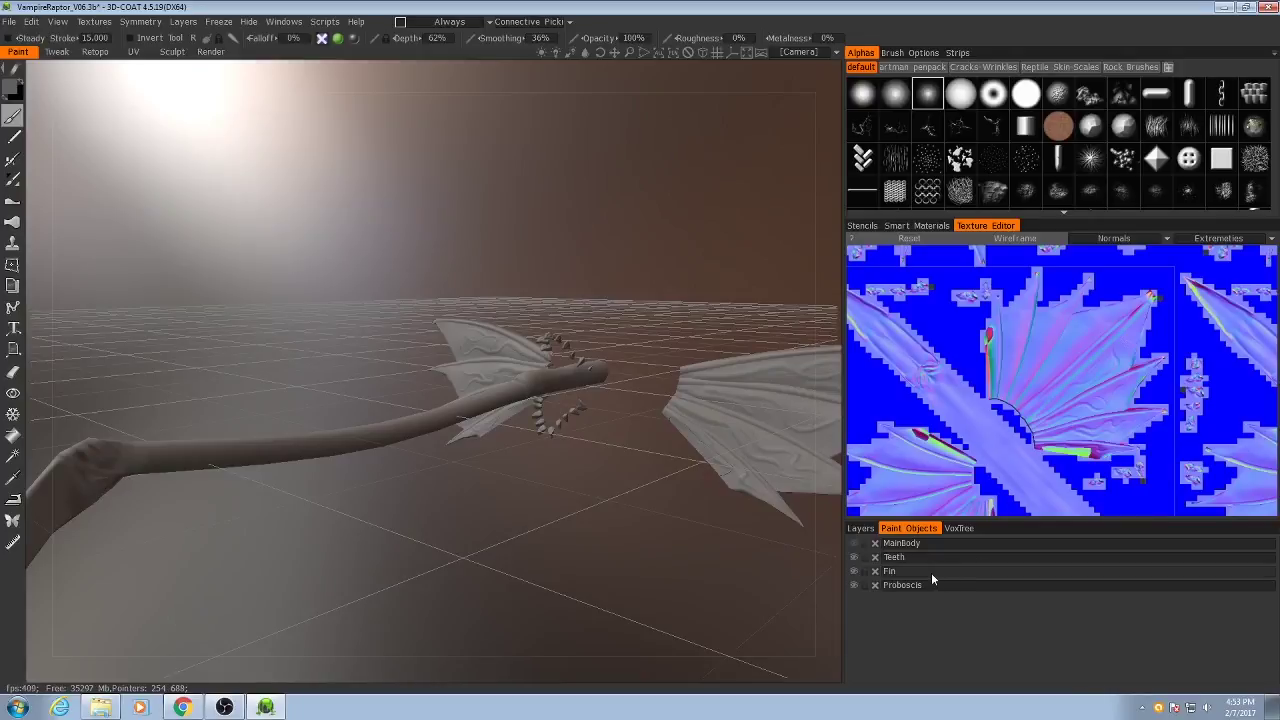
{"action": "left_click", "coordinate": [854, 544]}
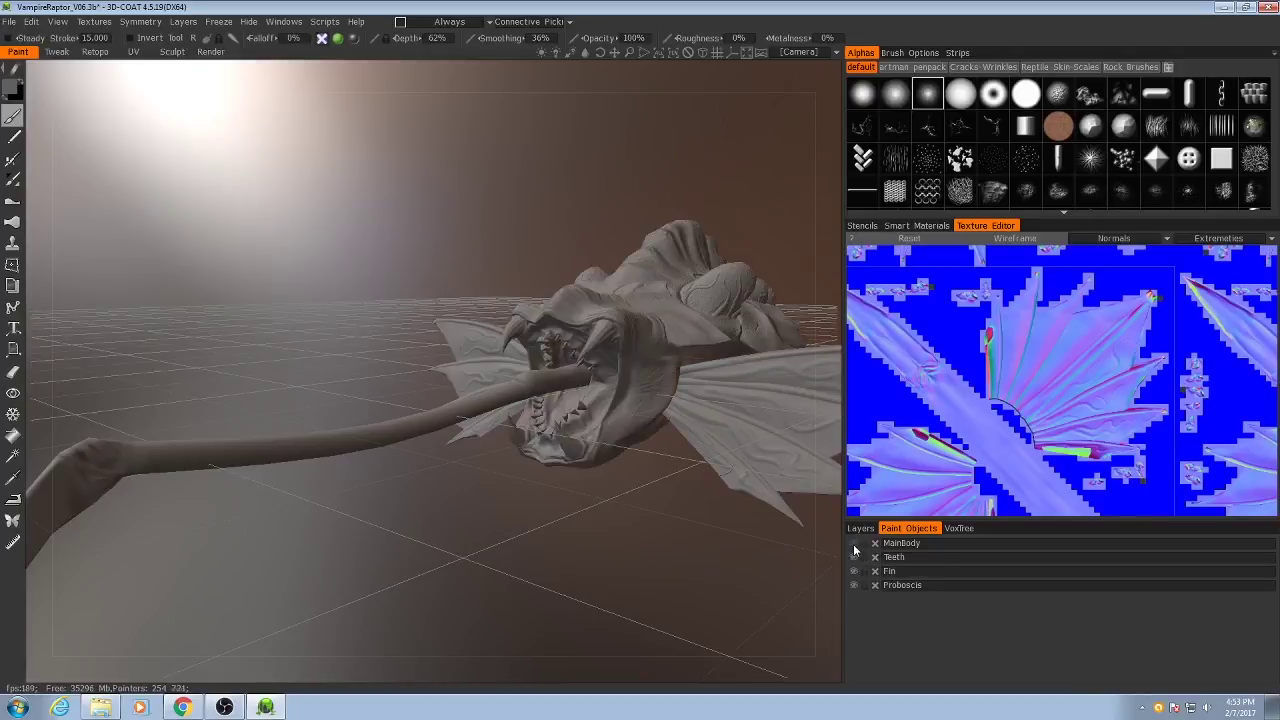
{"action": "mouse_move", "coordinate": [620, 395]}
{"action": "left_mouse_down", "text": "alt"}
{"action": "mouse_move", "coordinate": [591, 480]}
{"action": "mouse_move", "coordinate": [492, 527]}
{"action": "mouse_move", "coordinate": [474, 576]}
{"action": "mouse_move", "coordinate": [706, 474]}
{"action": "mouse_move", "coordinate": [529, 466]}
{"action": "mouse_move", "coordinate": [580, 463]}
{"action": "mouse_move", "coordinate": [580, 486]}
{"action": "mouse_move", "coordinate": [443, 506]}
{"action": "mouse_move", "coordinate": [560, 429]}
{"action": "left_mouse_up", "text": "alt"}
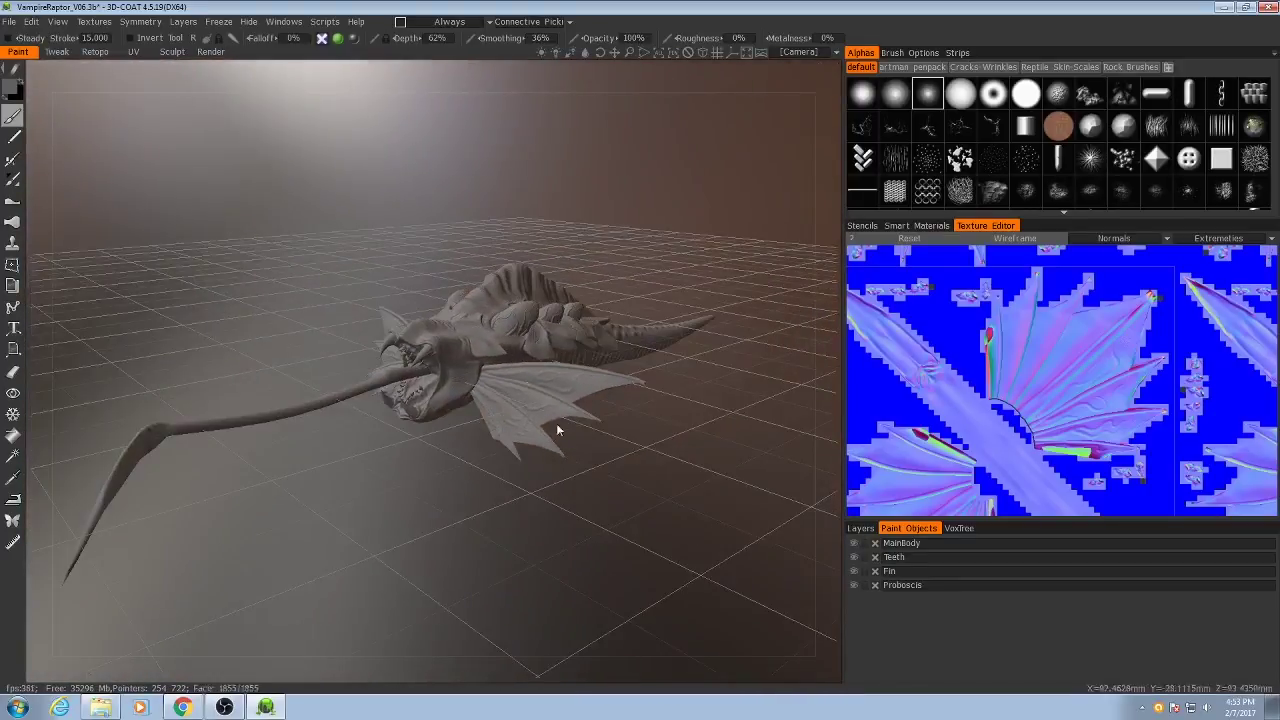
Step: Look through the raptor's paint layers, including the teeth, Back_Plates and MainBody layers
{"action": "left_click", "coordinate": [861, 528]}
{"action": "scroll", "coordinate": [922, 600], "scroll_direction": "down", "scroll_amount": 5}
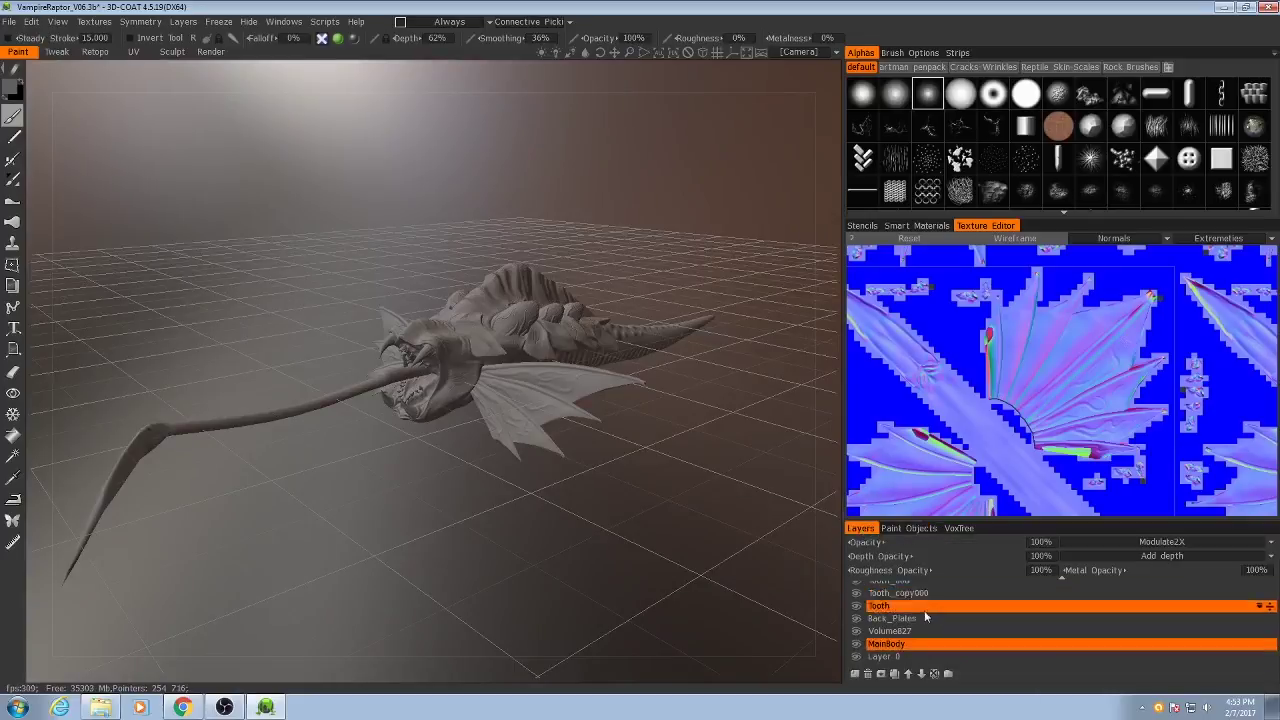
{"action": "scroll", "coordinate": [930, 614], "scroll_direction": "up", "scroll_amount": 3}
{"action": "scroll", "coordinate": [929, 612], "scroll_direction": "down", "scroll_amount": 3}
{"action": "mouse_move", "coordinate": [628, 448]}
{"action": "left_mouse_down"}
{"action": "mouse_move", "coordinate": [640, 504]}
{"action": "mouse_move", "coordinate": [420, 465]}
{"action": "mouse_move", "coordinate": [480, 503]}
{"action": "mouse_move", "coordinate": [456, 507]}
{"action": "mouse_move", "coordinate": [714, 366]}
{"action": "mouse_move", "coordinate": [681, 464]}
{"action": "mouse_move", "coordinate": [764, 376]}
{"action": "mouse_move", "coordinate": [754, 412]}
{"action": "mouse_move", "coordinate": [666, 390]}
{"action": "mouse_move", "coordinate": [694, 471]}
{"action": "mouse_move", "coordinate": [594, 423]}
{"action": "mouse_move", "coordinate": [629, 423]}
{"action": "mouse_move", "coordinate": [562, 435]}
{"action": "mouse_move", "coordinate": [540, 388]}
{"action": "mouse_move", "coordinate": [590, 403]}
{"action": "mouse_move", "coordinate": [608, 456]}
{"action": "left_mouse_up"}
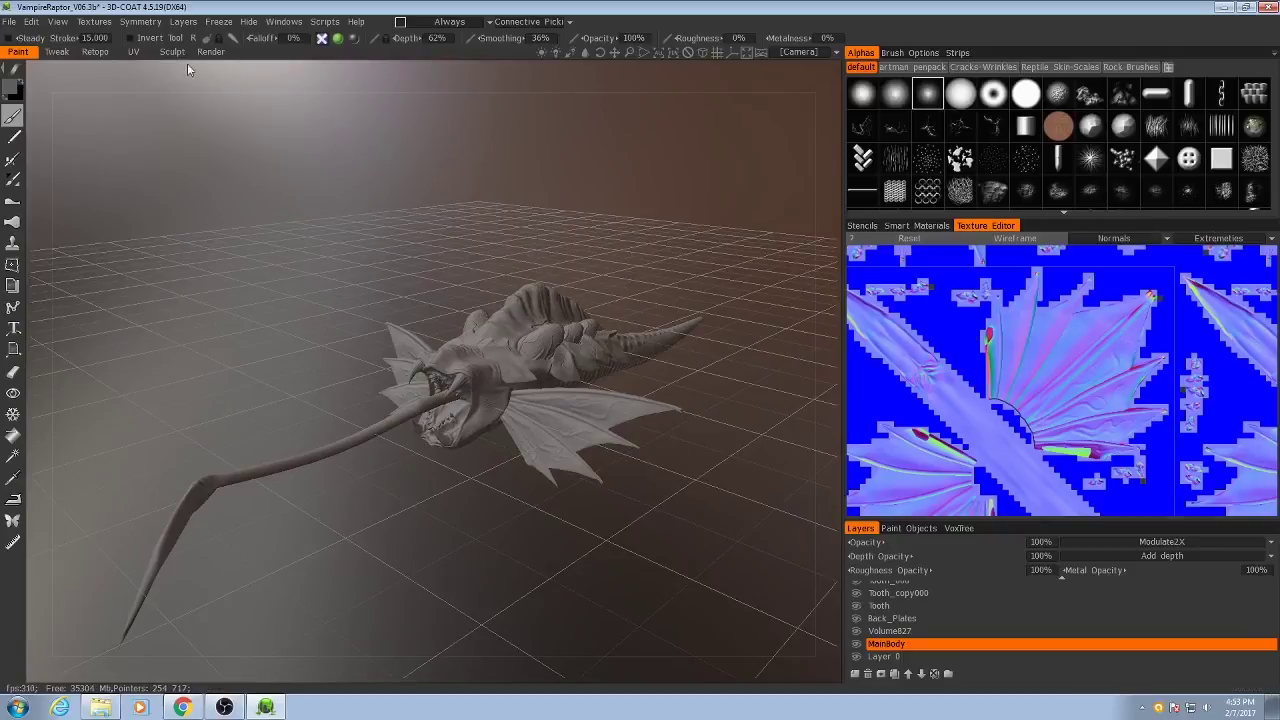
Step: Start exporting the tangent-space low-poly mesh normal map for the Body UV set
{"action": "left_click", "coordinate": [100, 26]}
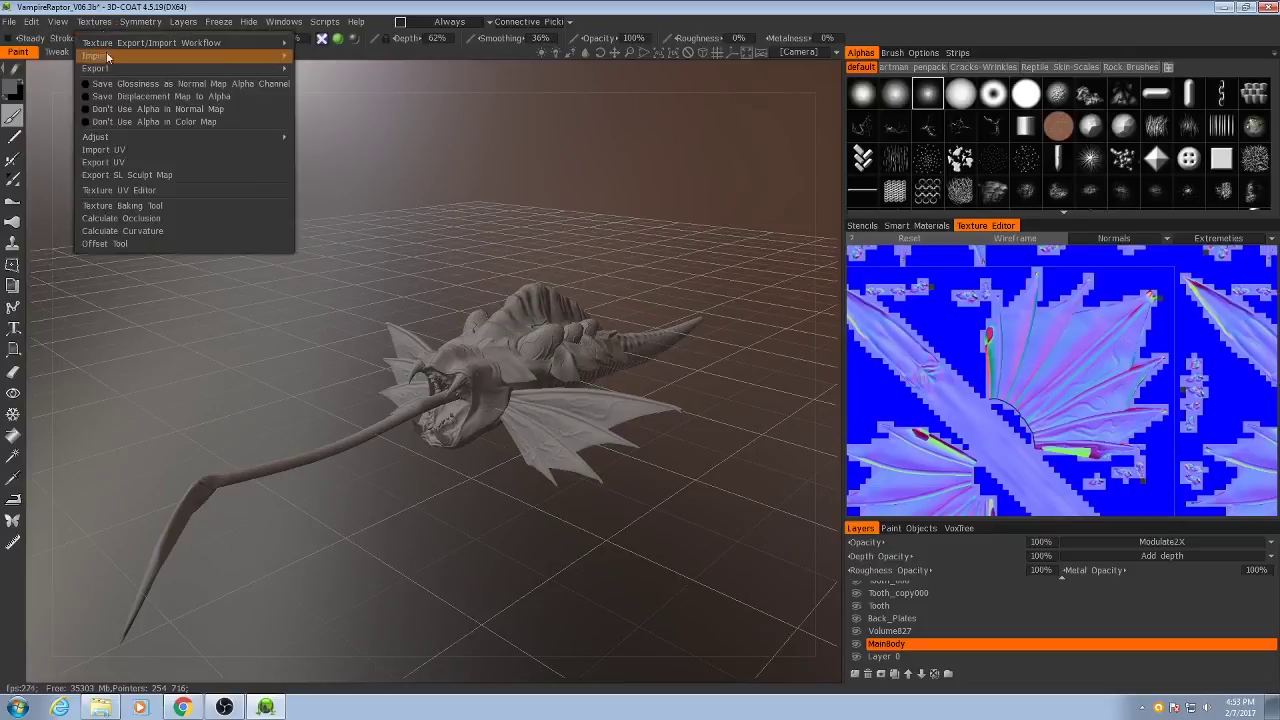
{"action": "left_click", "coordinate": [369, 133]}
{"action": "left_click", "coordinate": [88, 20]}
{"action": "mouse_move", "coordinate": [162, 67]}
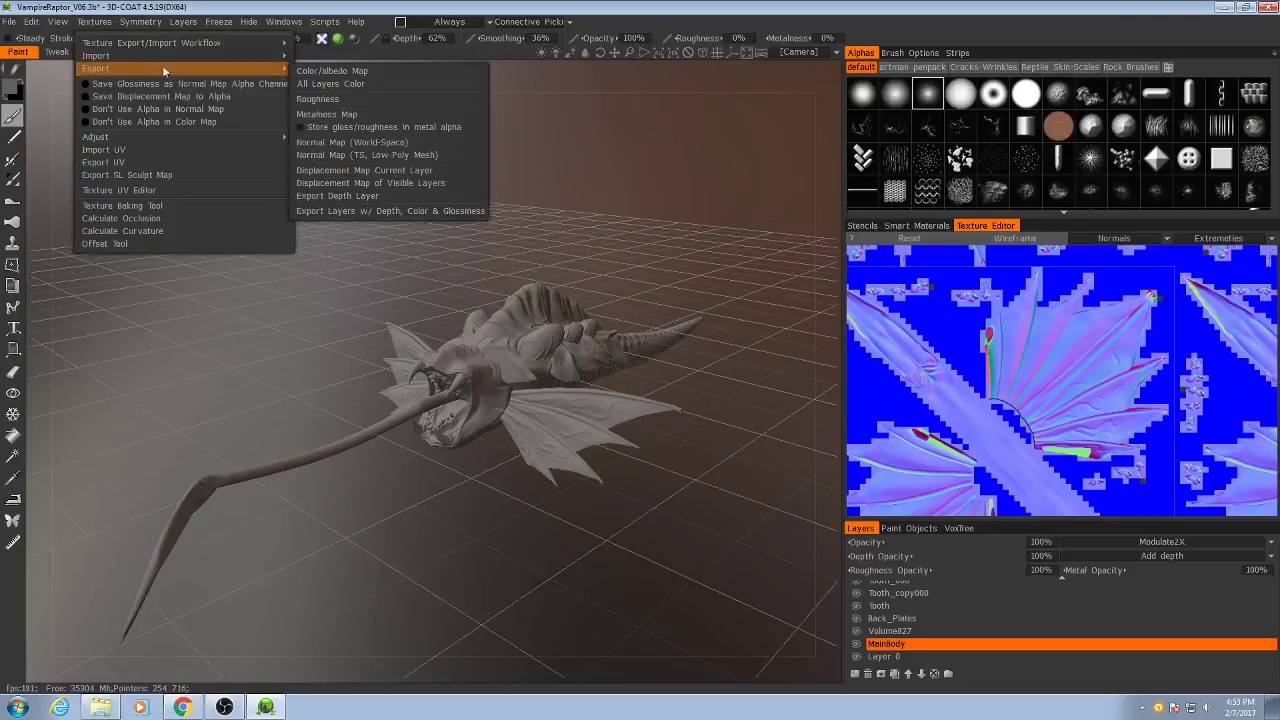
{"action": "left_click", "coordinate": [371, 157]}
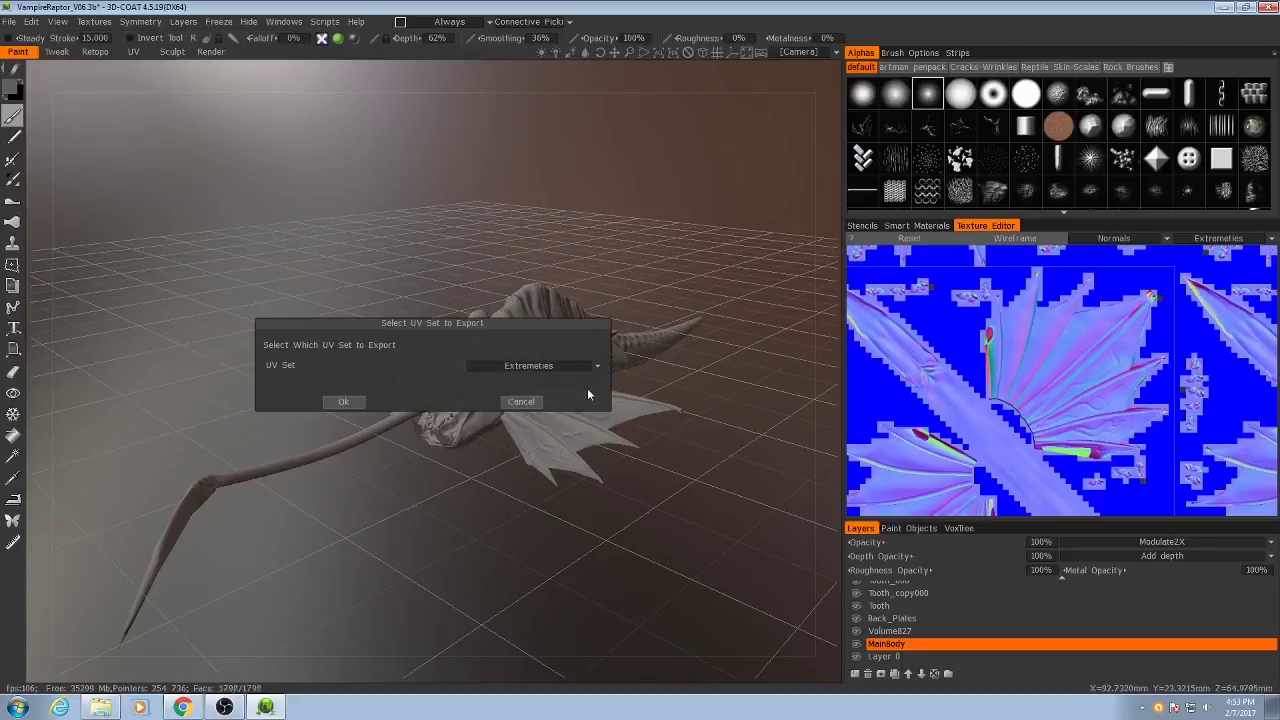
{"action": "left_click", "coordinate": [556, 366]}
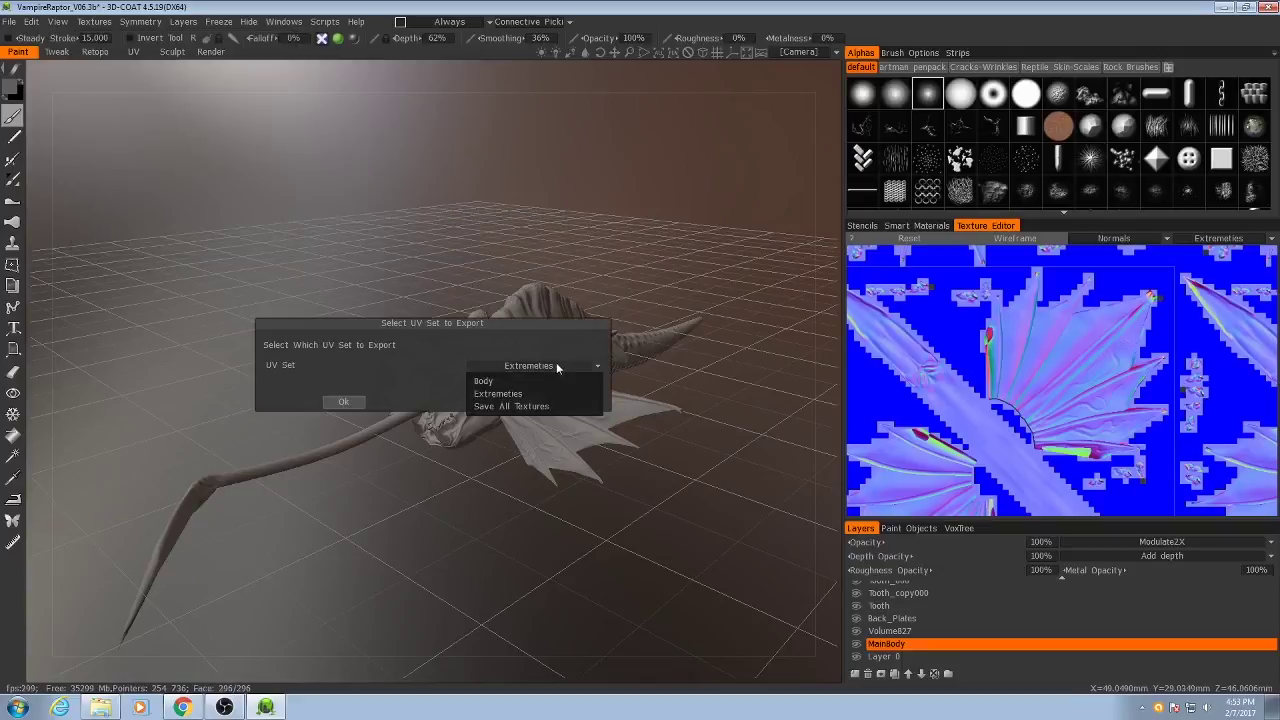
{"action": "left_click", "coordinate": [494, 383]}
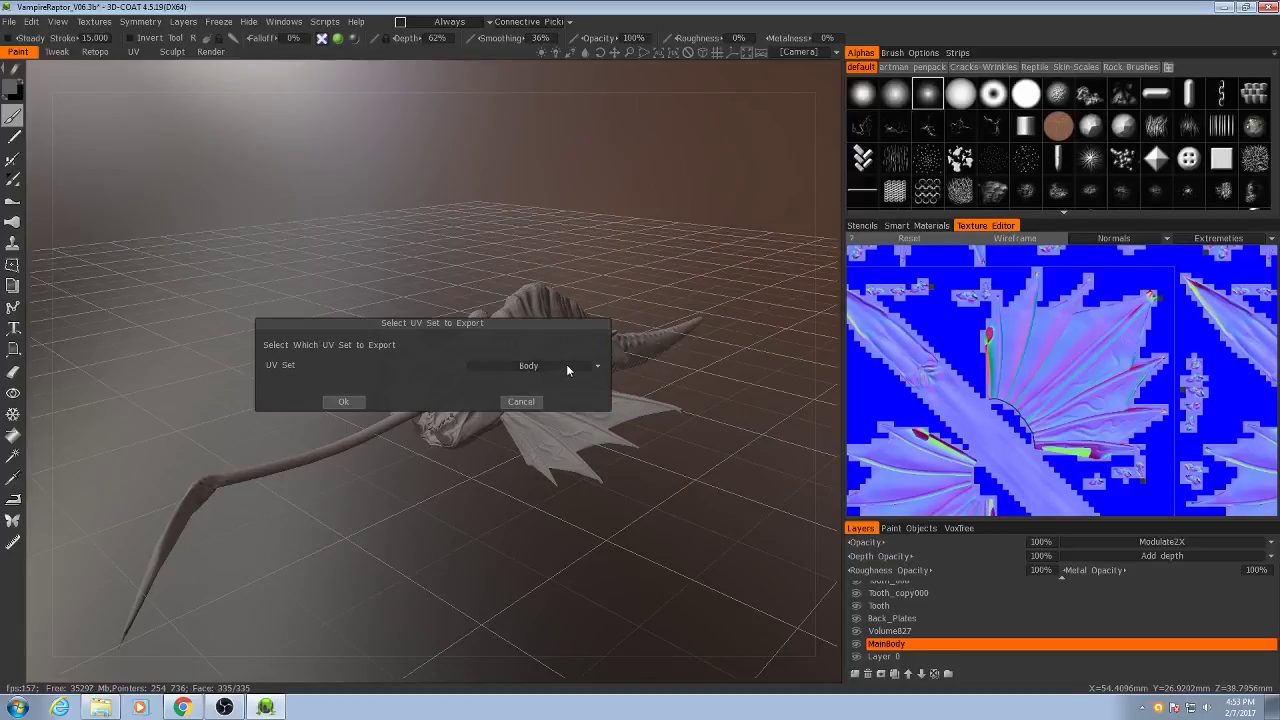
{"action": "left_click", "coordinate": [343, 402]}
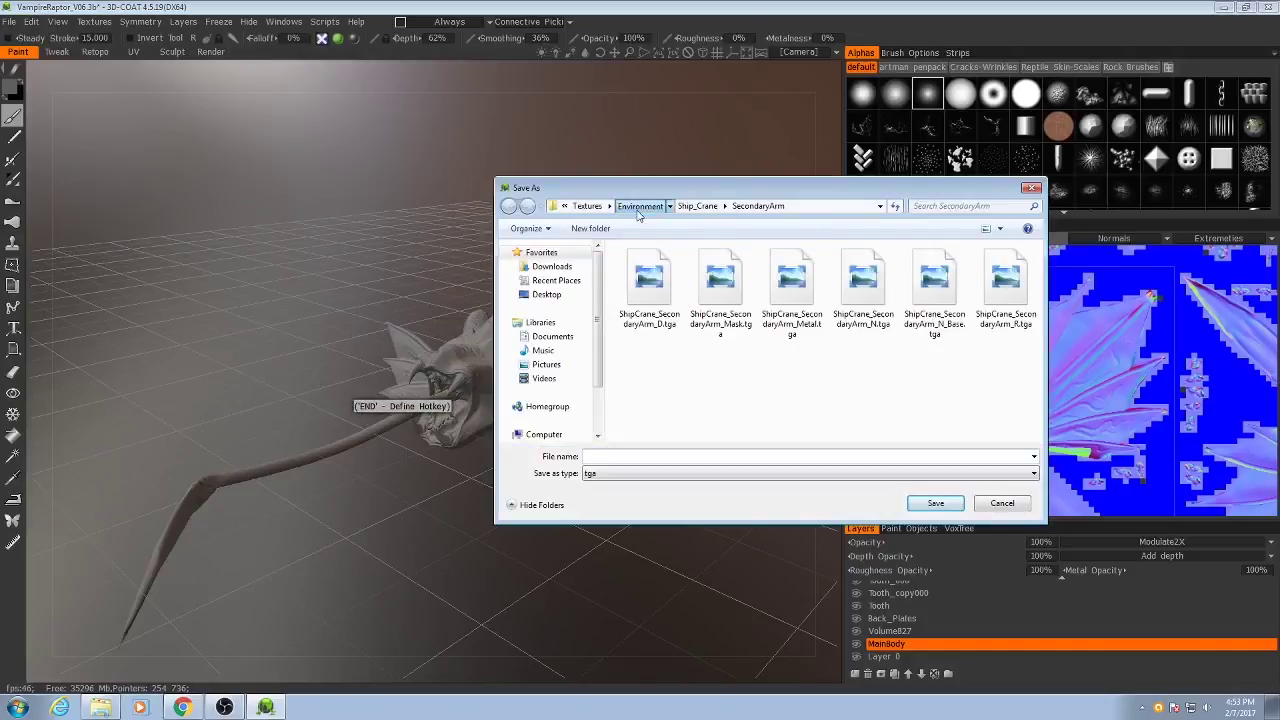
Step: Create a VampireRaptor folder inside the project's Textures folder and open it as the save location
{"action": "left_click", "coordinate": [639, 205]}
{"action": "left_click", "coordinate": [707, 205]}
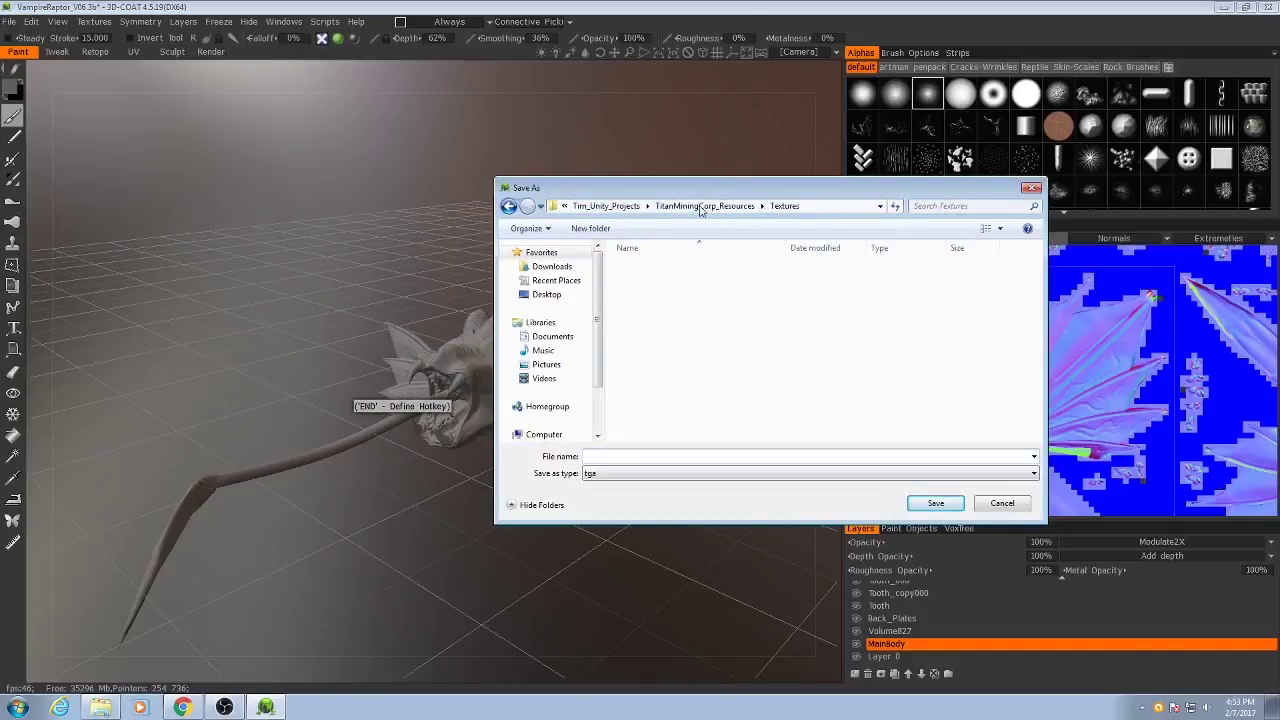
{"action": "left_click", "coordinate": [591, 228]}
{"action": "type", "text": "Va"}
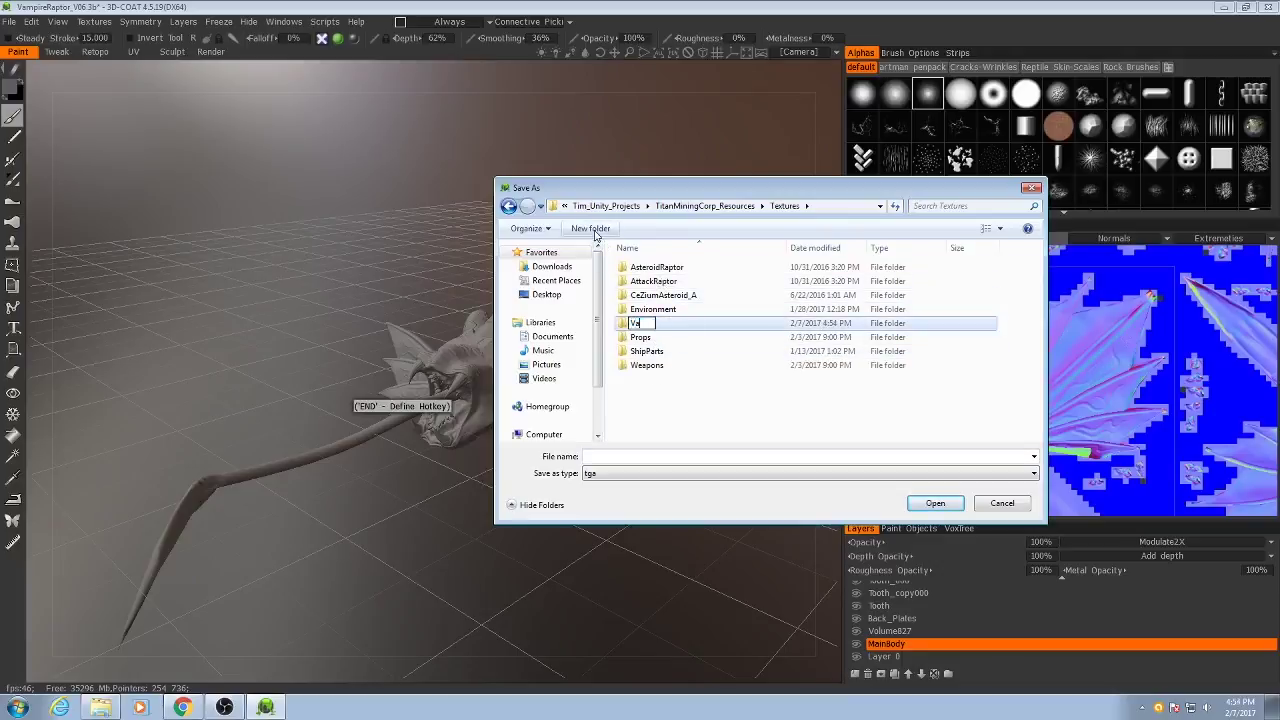
{"action": "type", "text": "mpireRaptor"}
{"action": "key", "text": "Return"}
{"action": "double_click", "coordinate": [650, 353]}
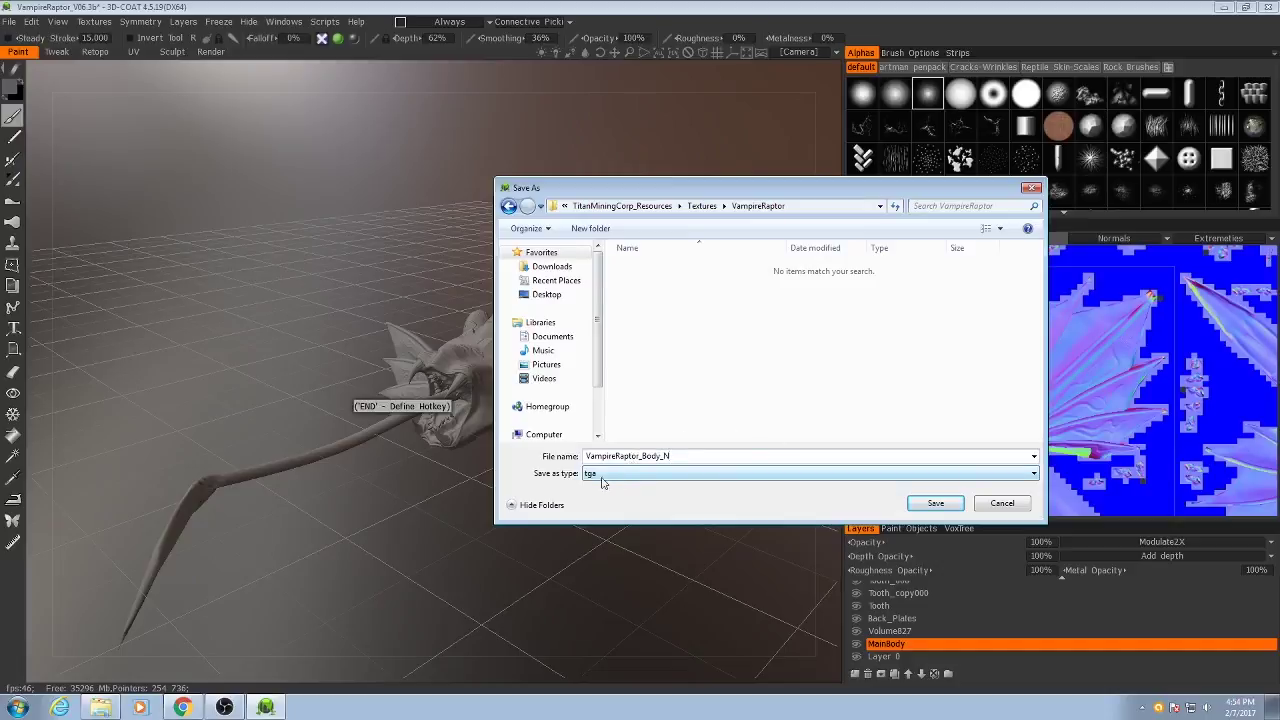
Step: Save the body normal map as VampireRaptor_Body_N in tga format, filling in the empty parts of the texture
{"action": "left_click", "coordinate": [602, 478]}
{"action": "left_click", "coordinate": [599, 486]}
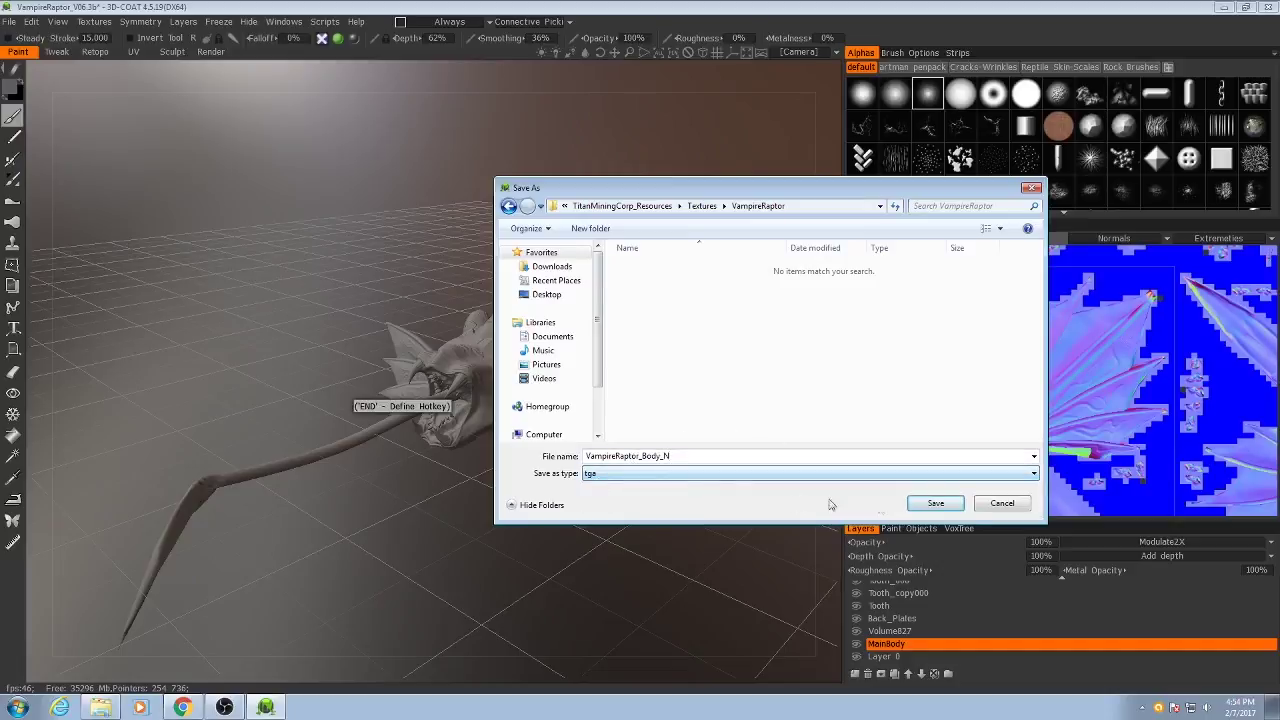
{"action": "left_click", "coordinate": [934, 503]}
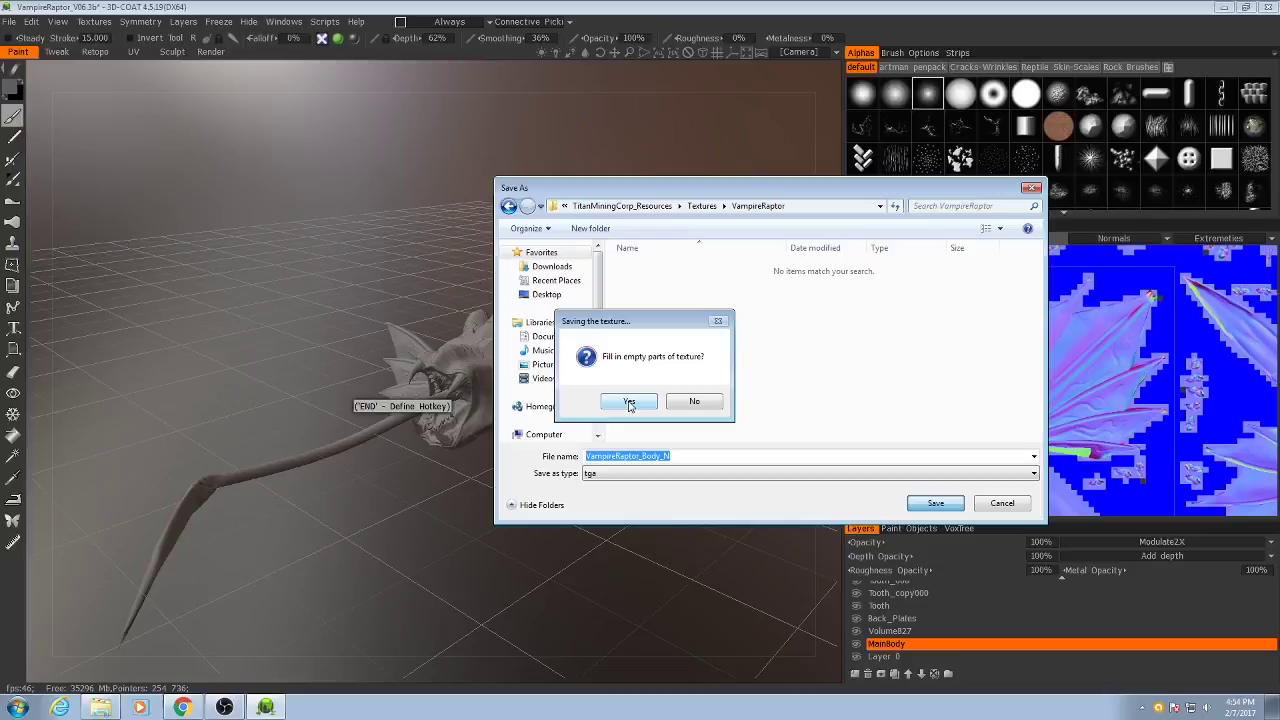
{"action": "left_click", "coordinate": [628, 403]}
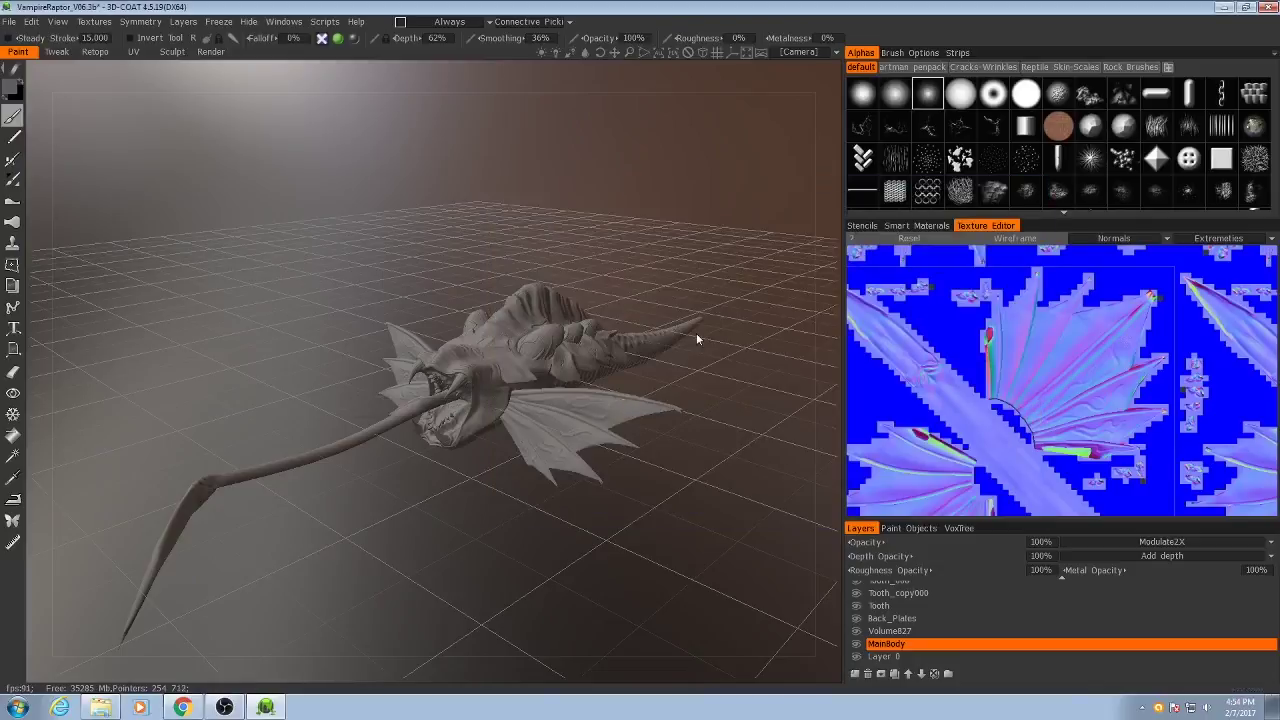
Step: Start exporting the tangent-space low-poly mesh normal map for the Extremeties UV set
{"action": "left_click", "coordinate": [94, 21]}
{"action": "mouse_move", "coordinate": [232, 66]}
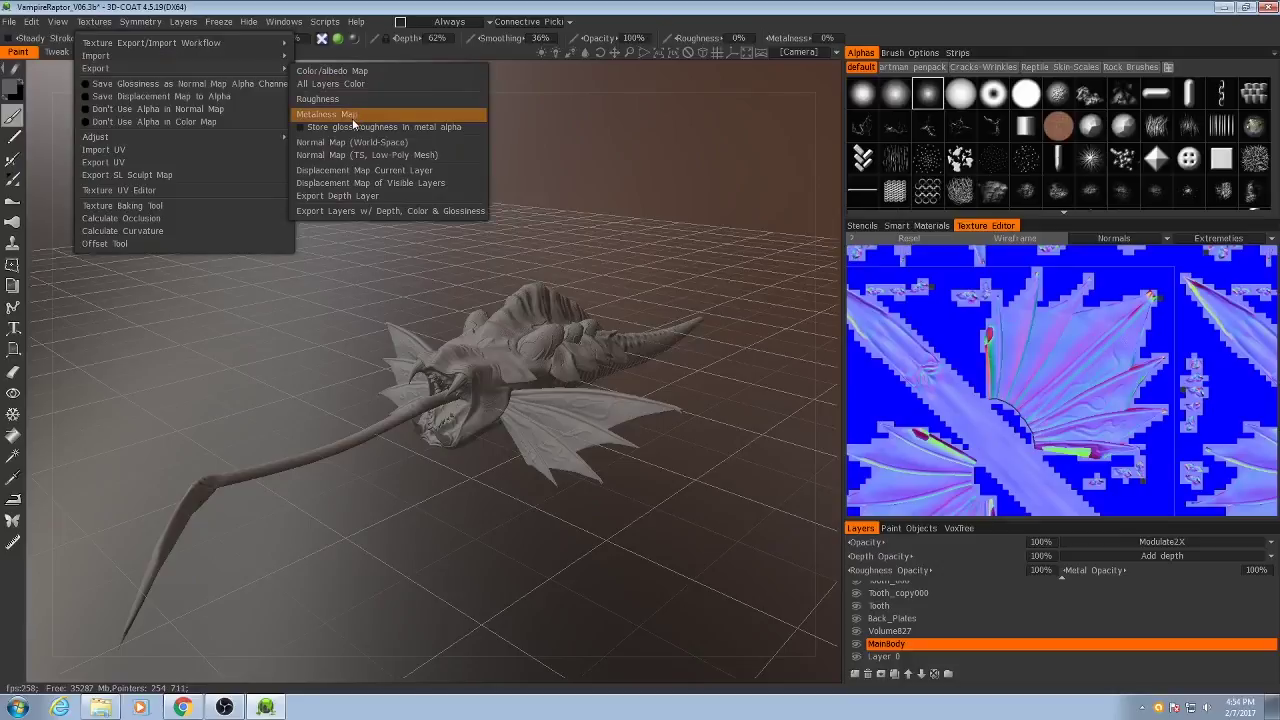
{"action": "left_click", "coordinate": [358, 157]}
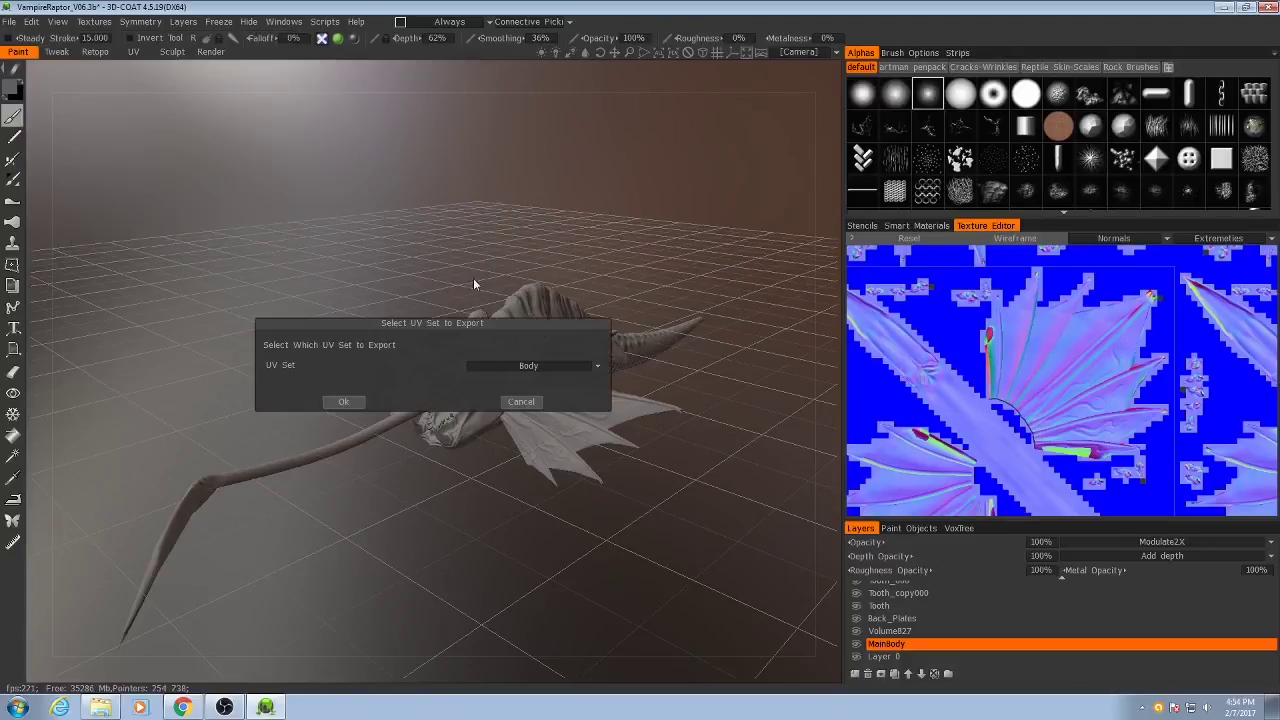
{"action": "left_click", "coordinate": [552, 365]}
{"action": "left_click", "coordinate": [502, 396]}
{"action": "left_click", "coordinate": [350, 399]}
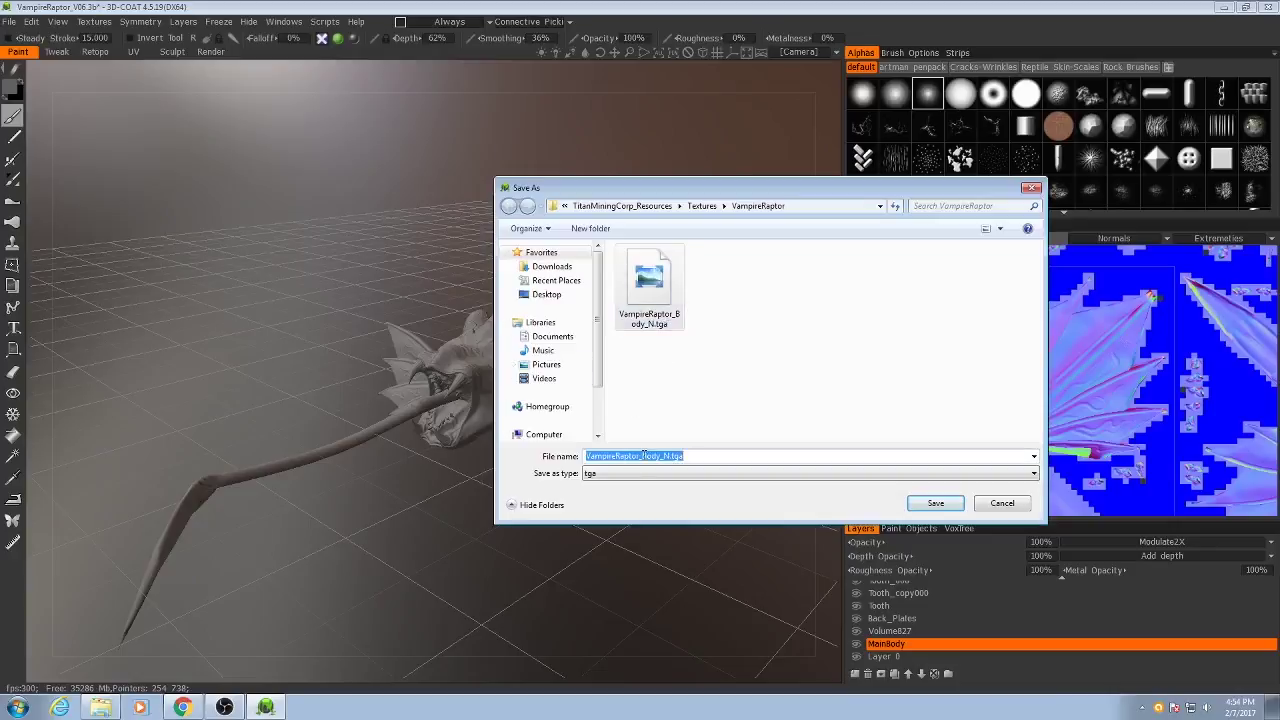
Step: Save the map as VampireRaptor_Extremeties_N.tga in the VampireRaptor folder, filling in the empty parts of the texture
{"action": "left_click", "coordinate": [641, 456]}
{"action": "type", "text": "Extremeties"}
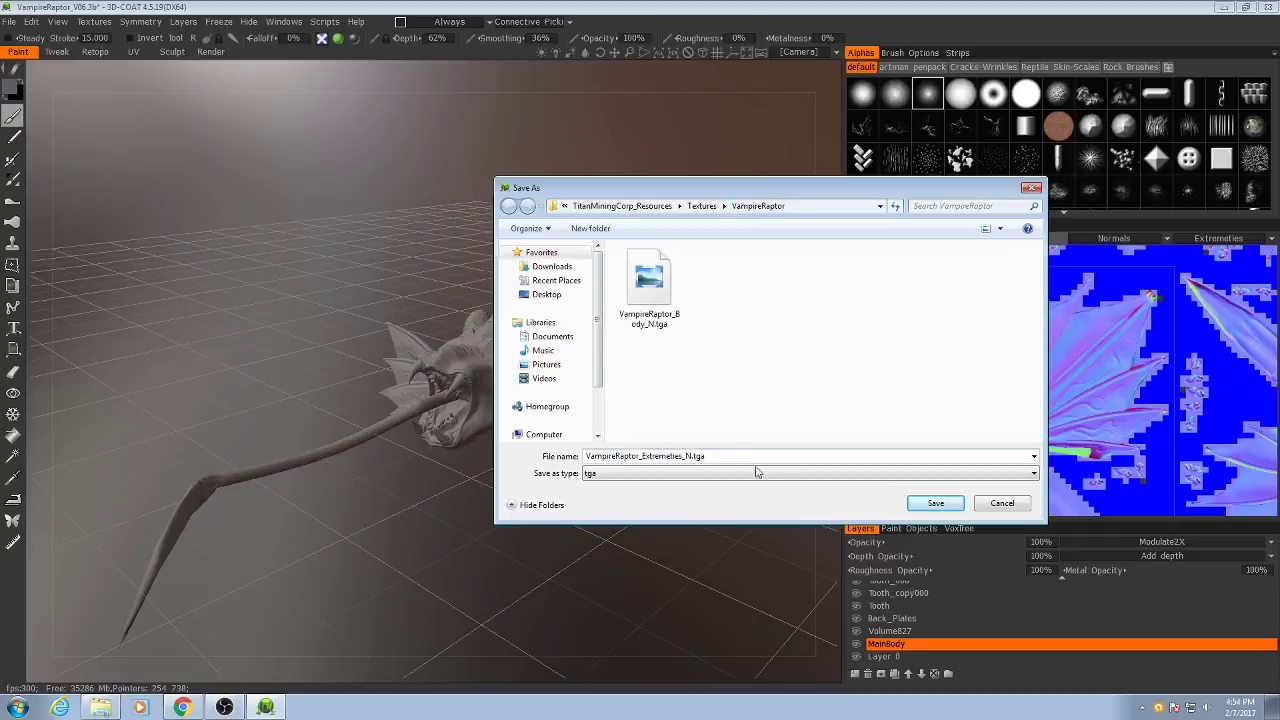
{"action": "left_click", "coordinate": [935, 503]}
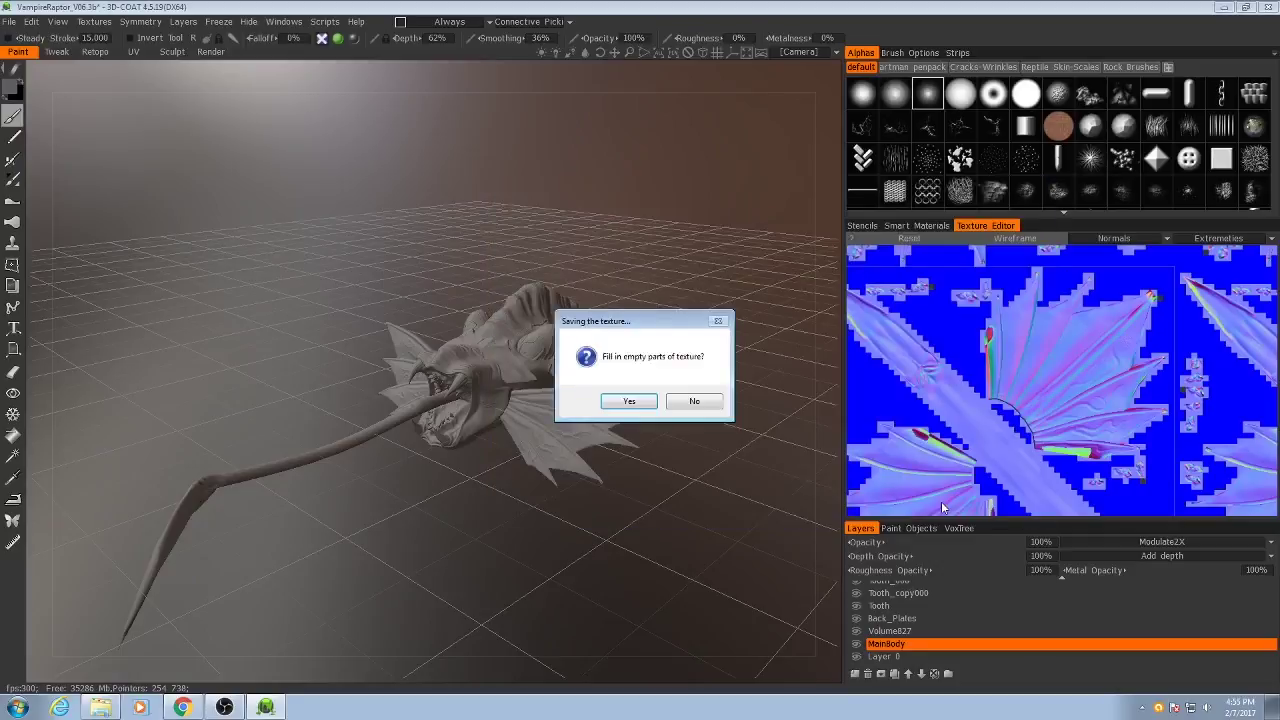
{"action": "left_click", "coordinate": [633, 405]}
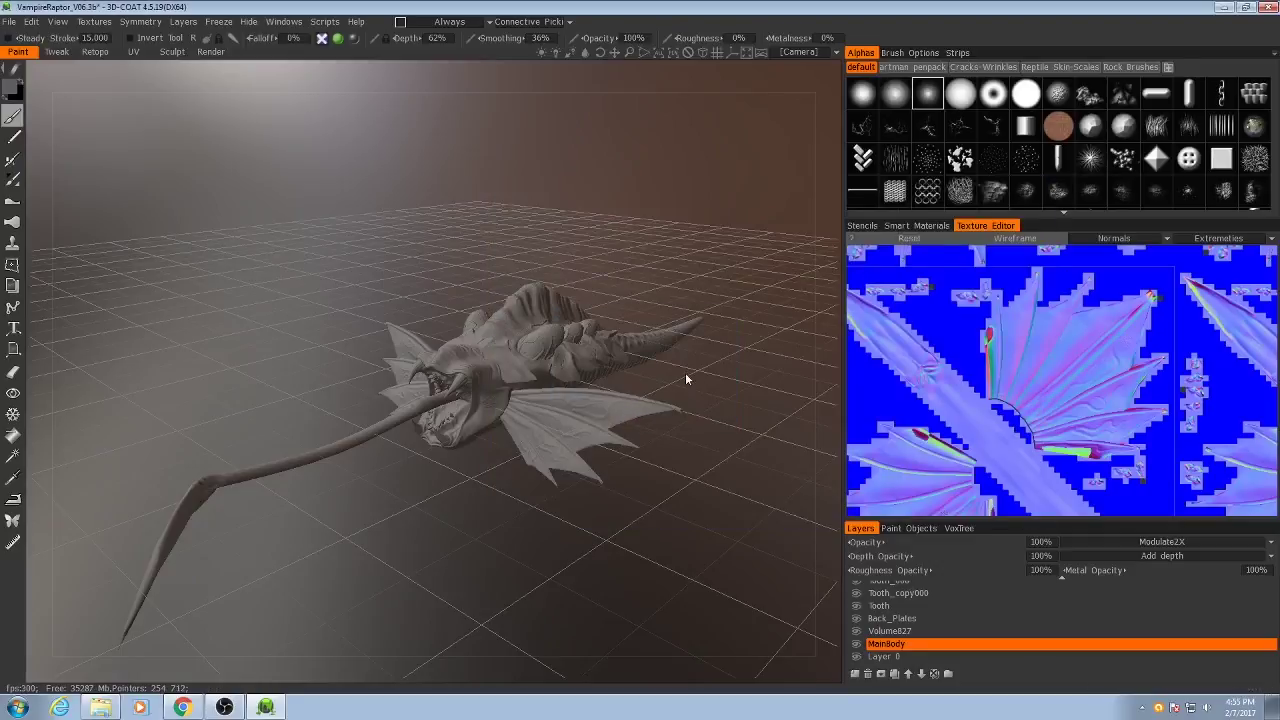
Step: Start exporting the objects and textures, saving the model as VampireRaptor in obj format in the project's Models/OBJ folder
{"action": "left_click_drag", "start_coordinate": [676, 258], "coordinate": [531, 398]}
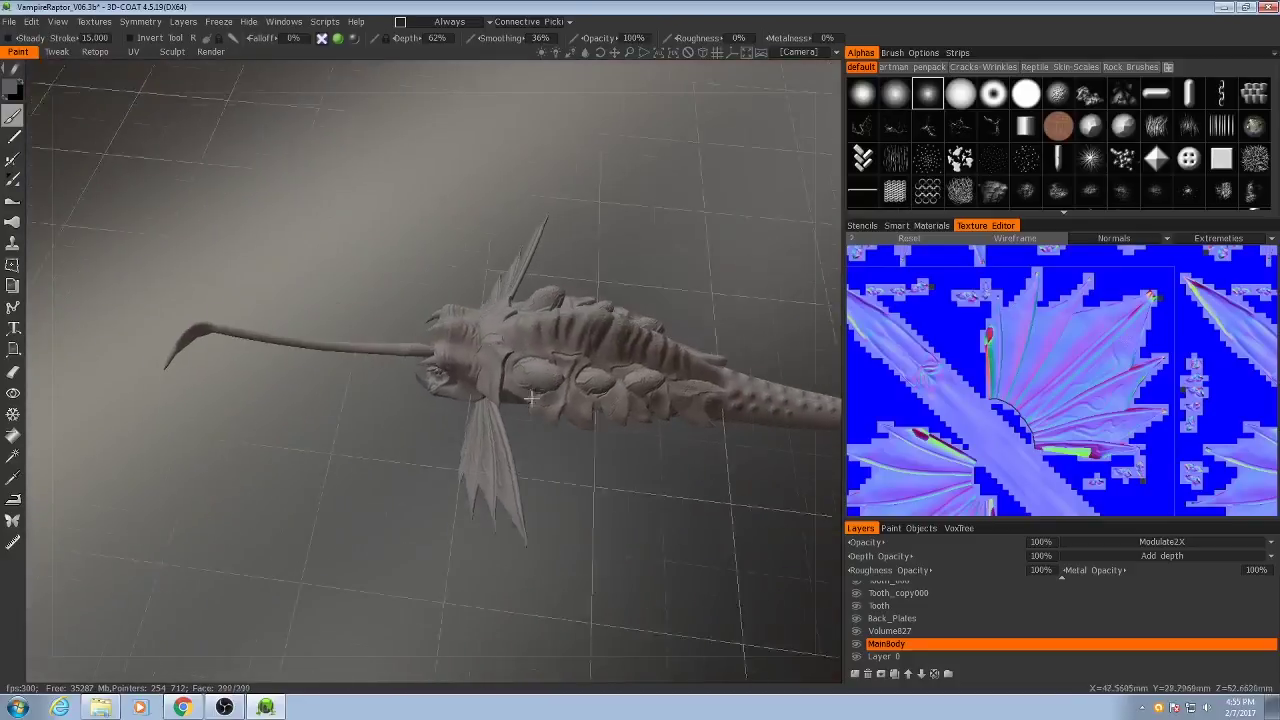
{"action": "middle_click_drag", "start_coordinate": [531, 399], "coordinate": [383, 349]}
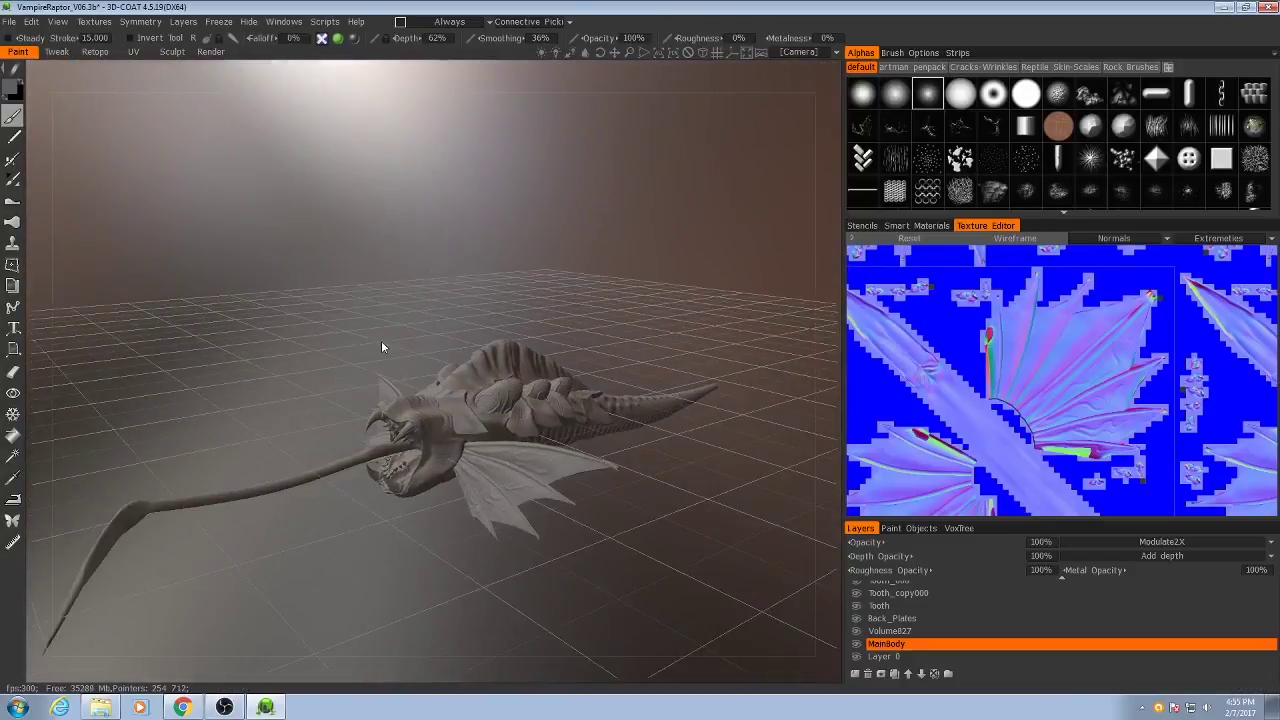
{"action": "left_click", "coordinate": [8, 22]}
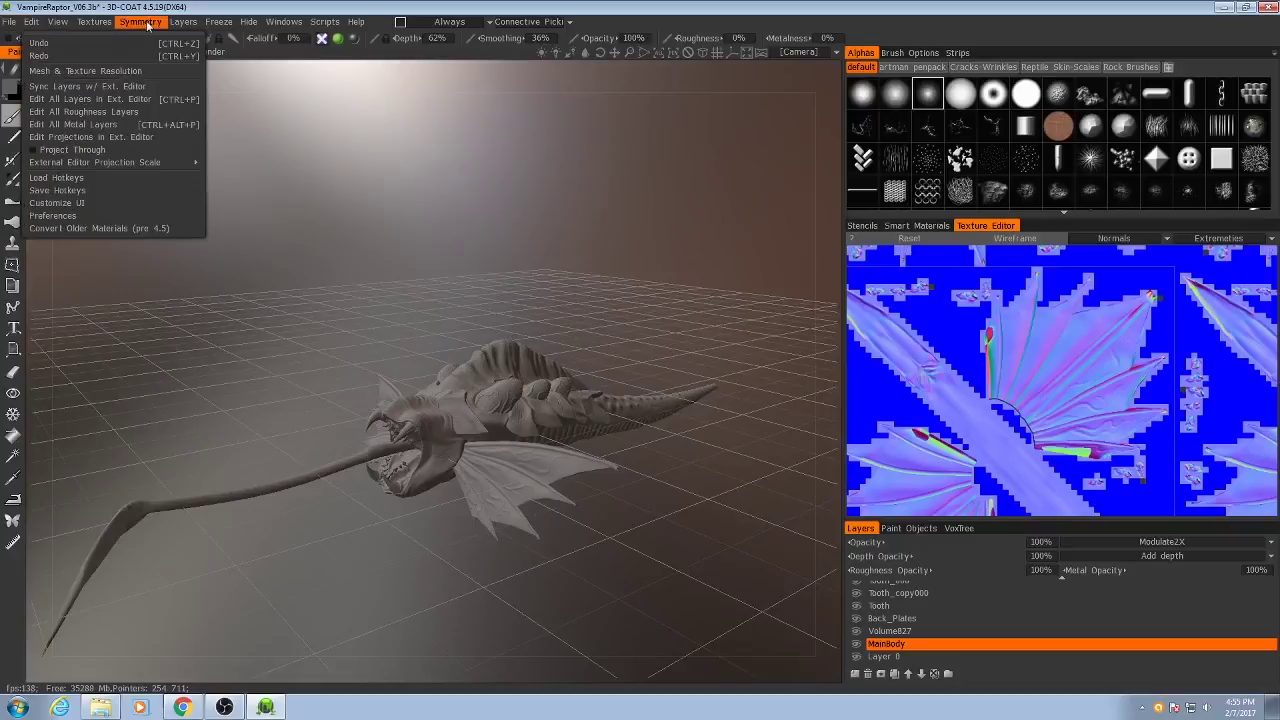
{"action": "left_click", "coordinate": [8, 22]}
{"action": "left_click", "coordinate": [8, 22]}
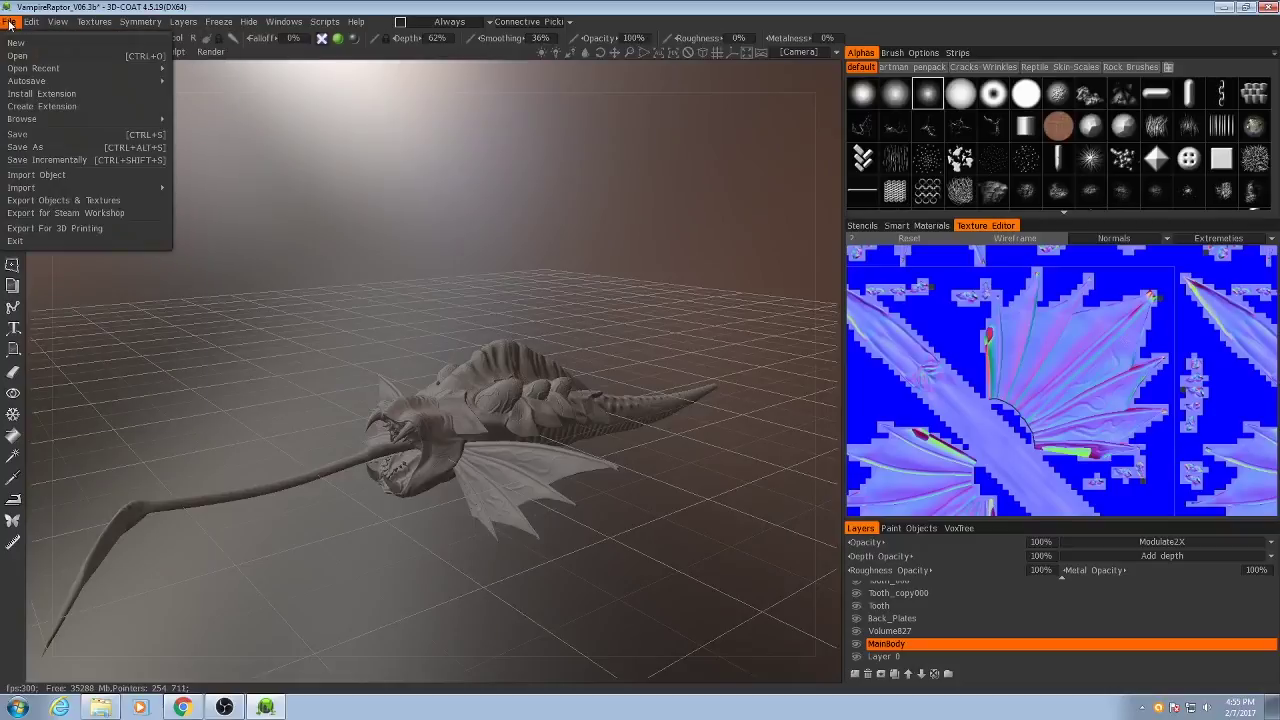
{"action": "left_click", "coordinate": [70, 207]}
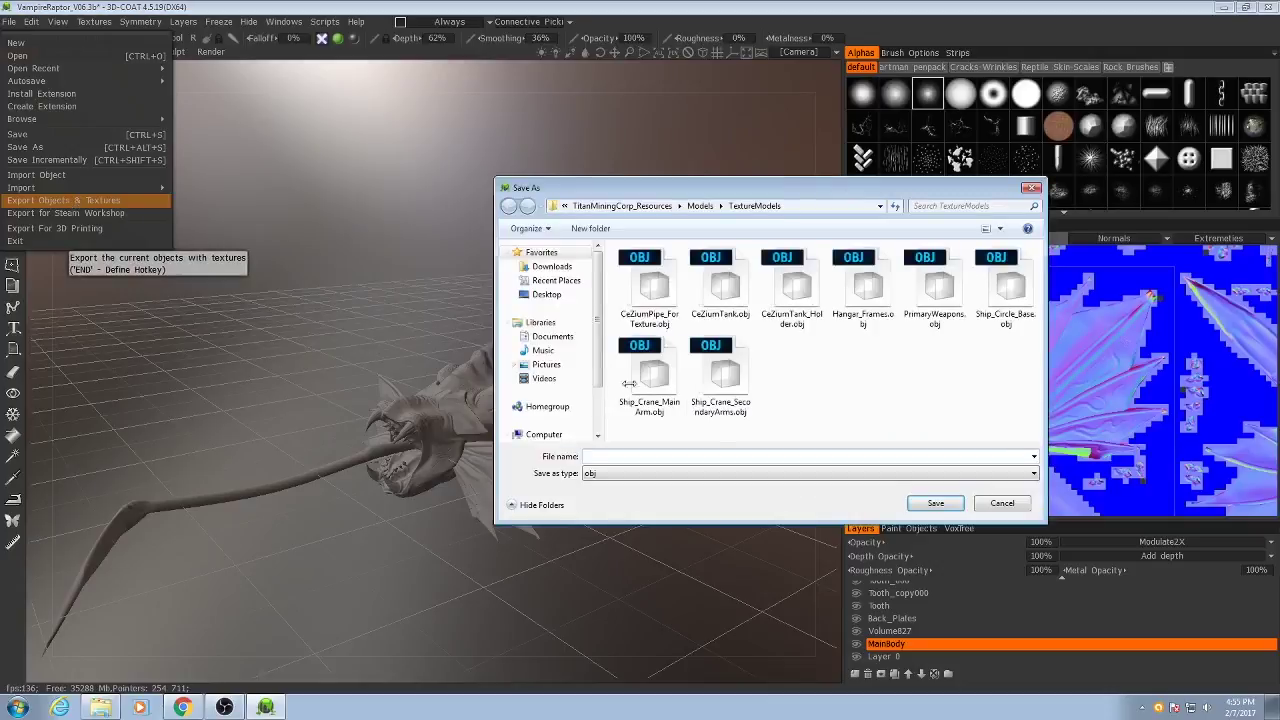
{"action": "left_click", "coordinate": [700, 206]}
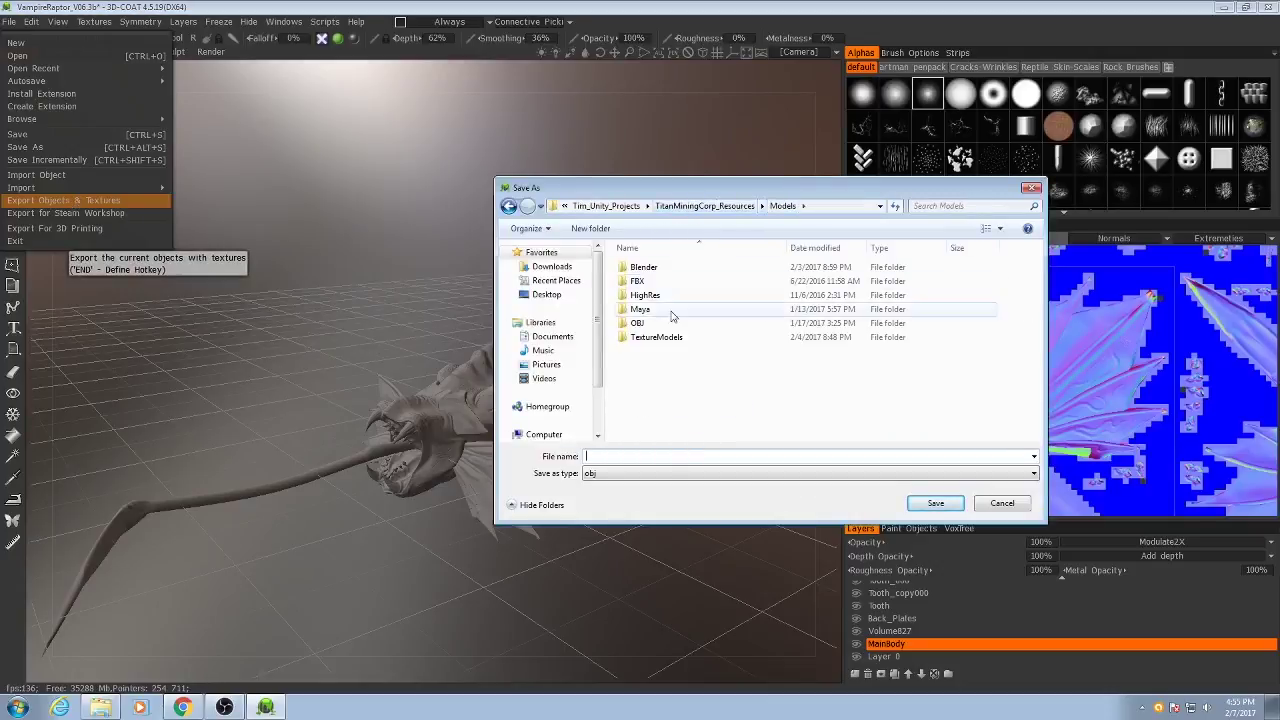
{"action": "double_click", "coordinate": [643, 323]}
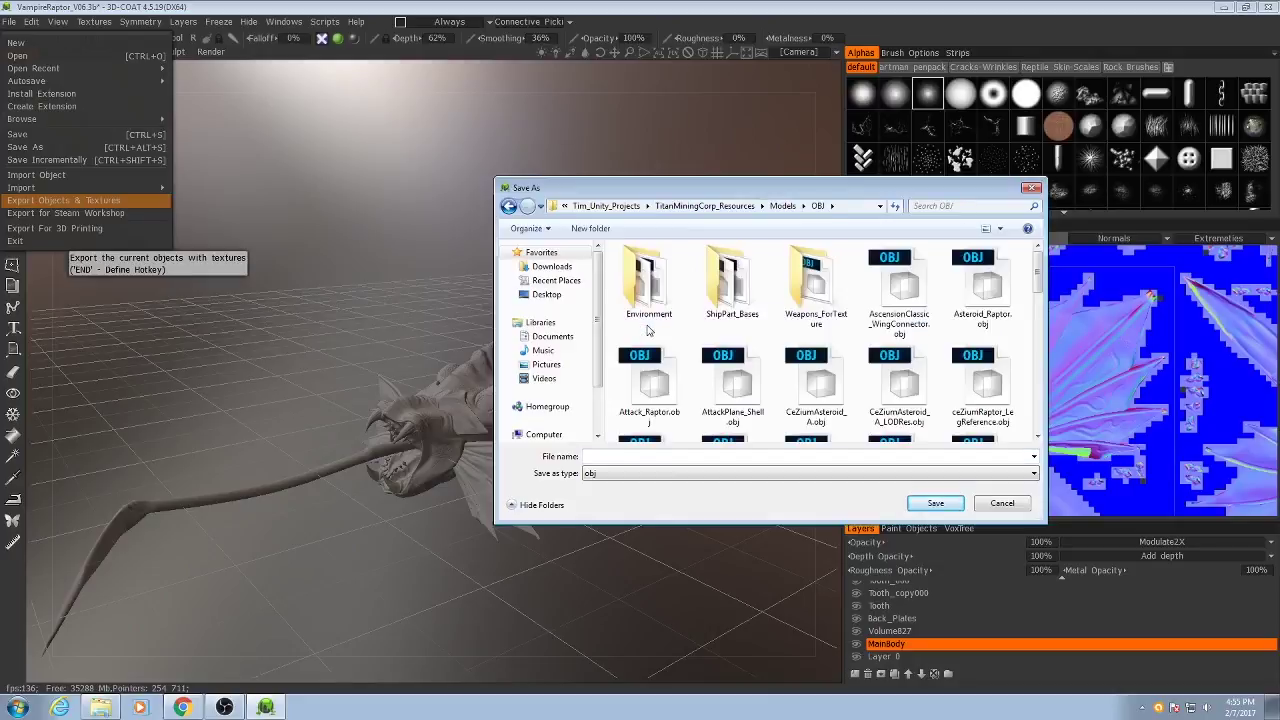
{"action": "scroll", "coordinate": [874, 390], "scroll_direction": "down", "scroll_amount": 5}
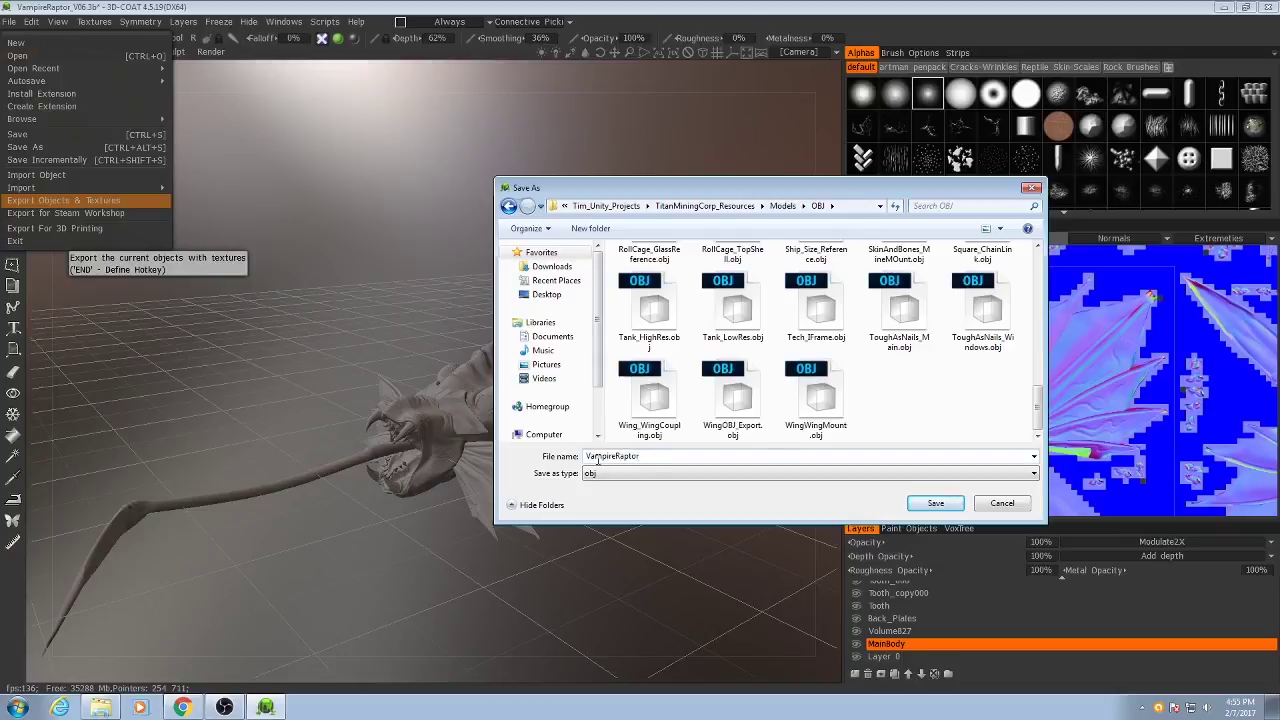
{"action": "left_click", "coordinate": [933, 505]}
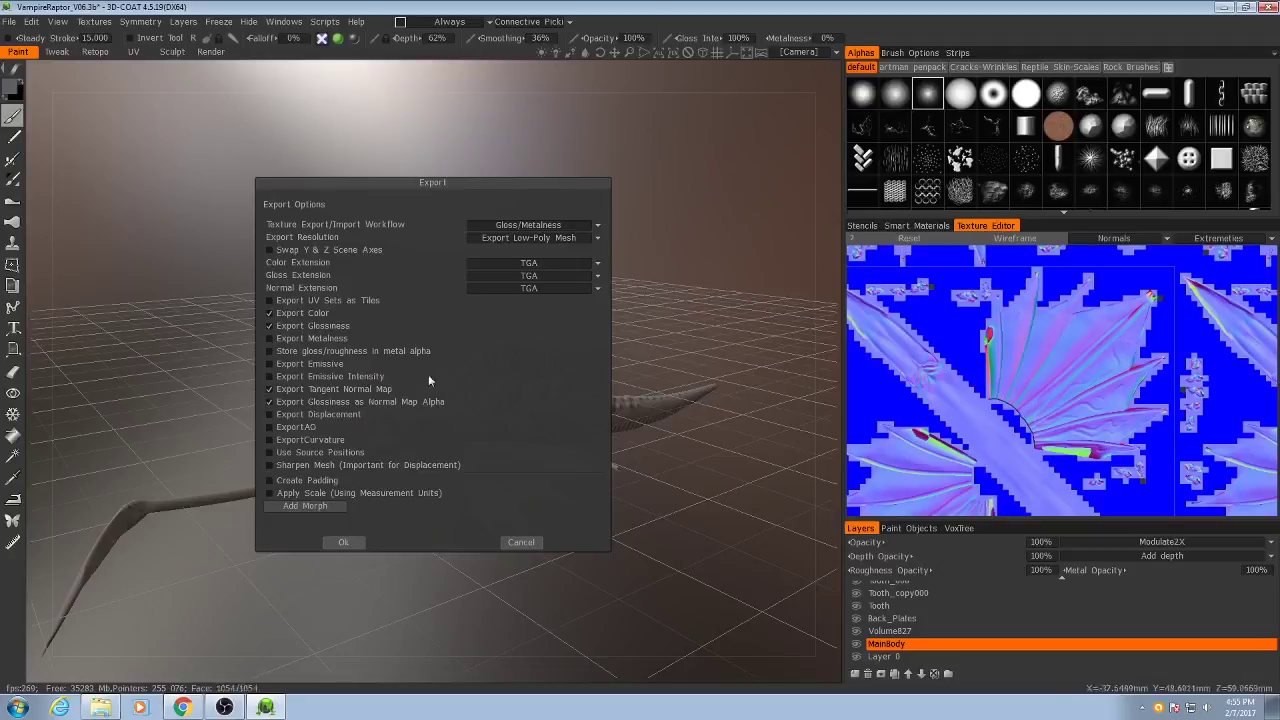
Step: Exclude color, glossiness and glossiness as normal map alpha from the export options, then run the low-poly mesh export
{"action": "left_click", "coordinate": [270, 314]}
{"action": "left_click", "coordinate": [269, 326]}
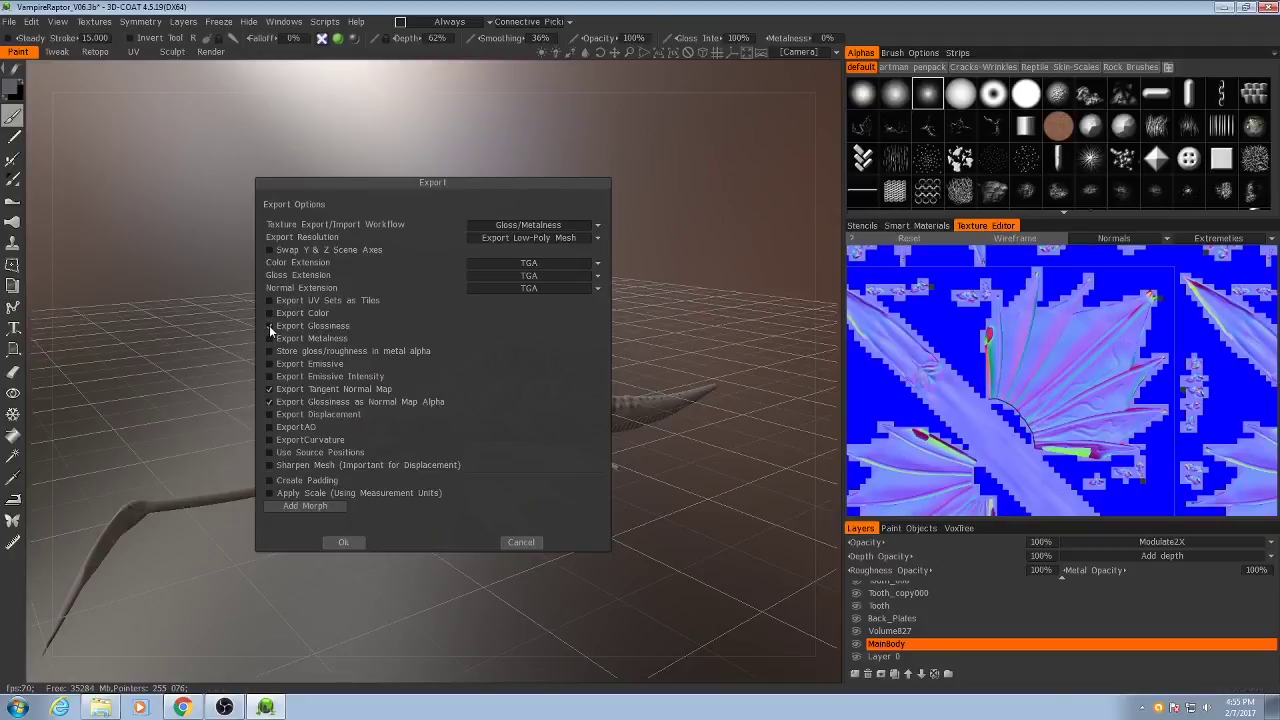
{"action": "left_click", "coordinate": [269, 402]}
{"action": "left_click", "coordinate": [345, 542]}
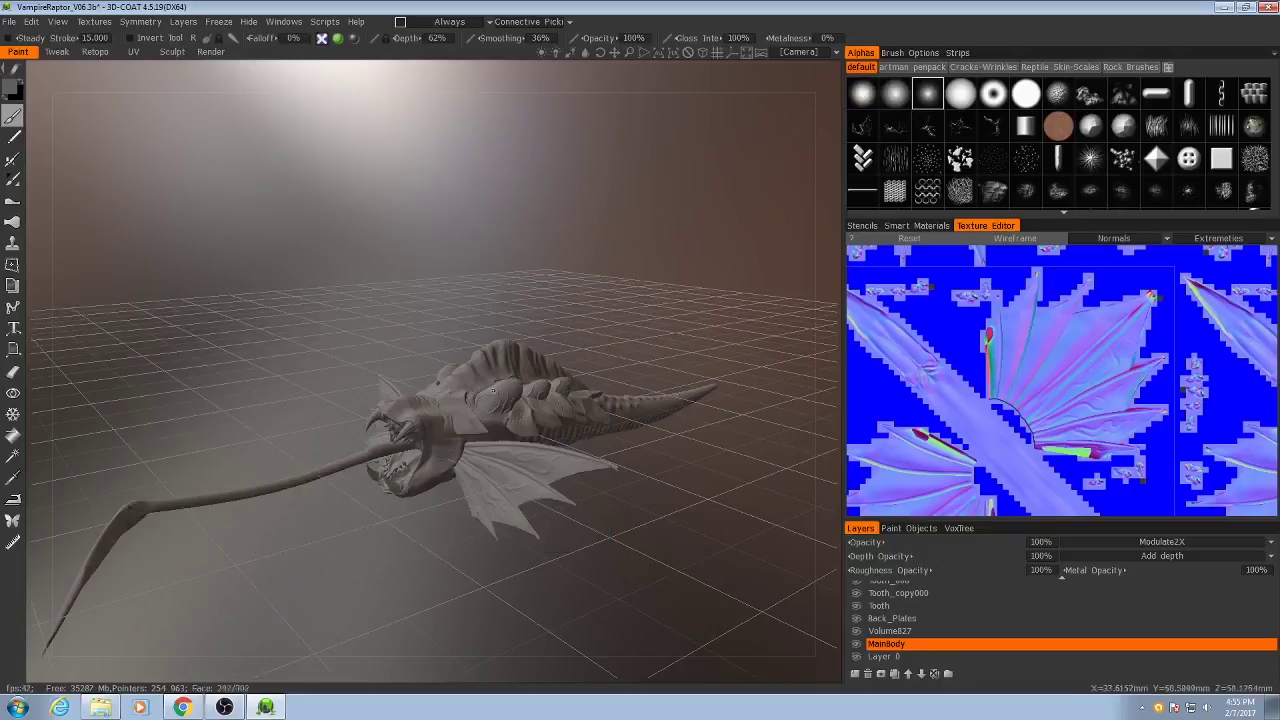
Step: Switch to Windows Explorer and check the TitanMiningCorp_Resources/Models/OBJ folder for the exported VampireRaptor.obj, then return to 3D-Coat
{"action": "left_click", "coordinate": [104, 708]}
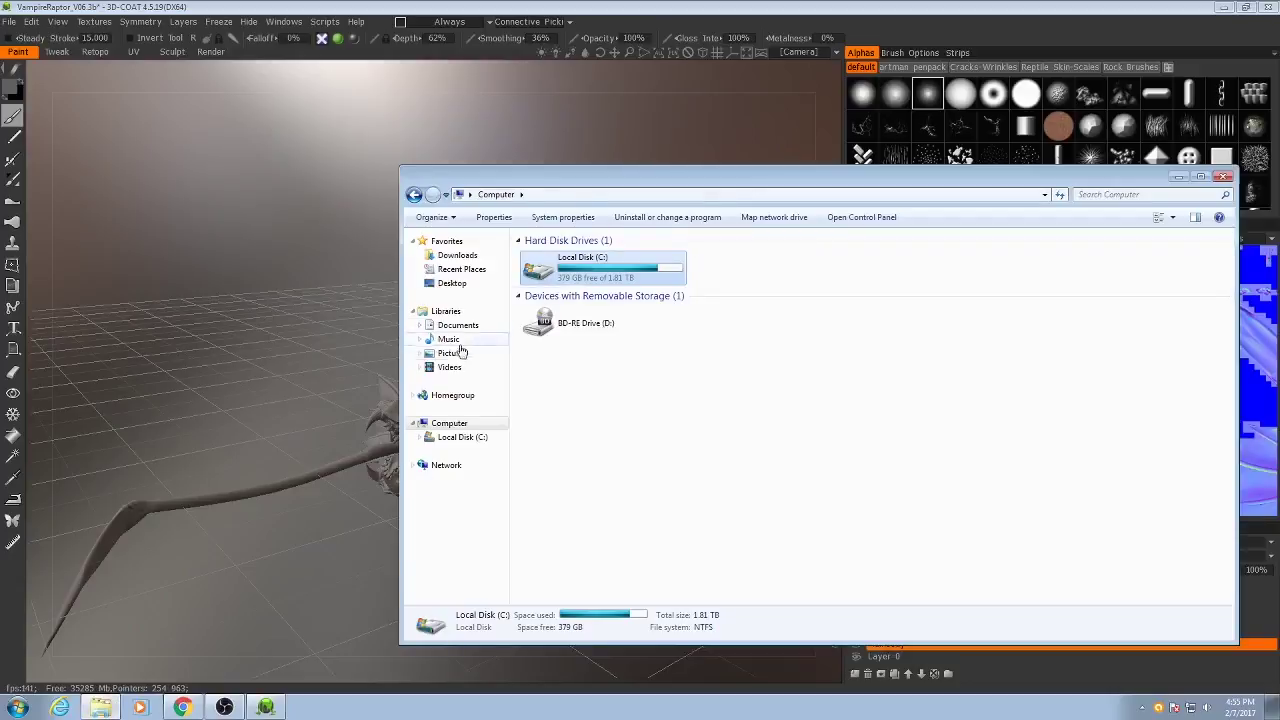
{"action": "left_click", "coordinate": [458, 325]}
{"action": "double_click", "coordinate": [570, 471]}
{"action": "double_click", "coordinate": [575, 500]}
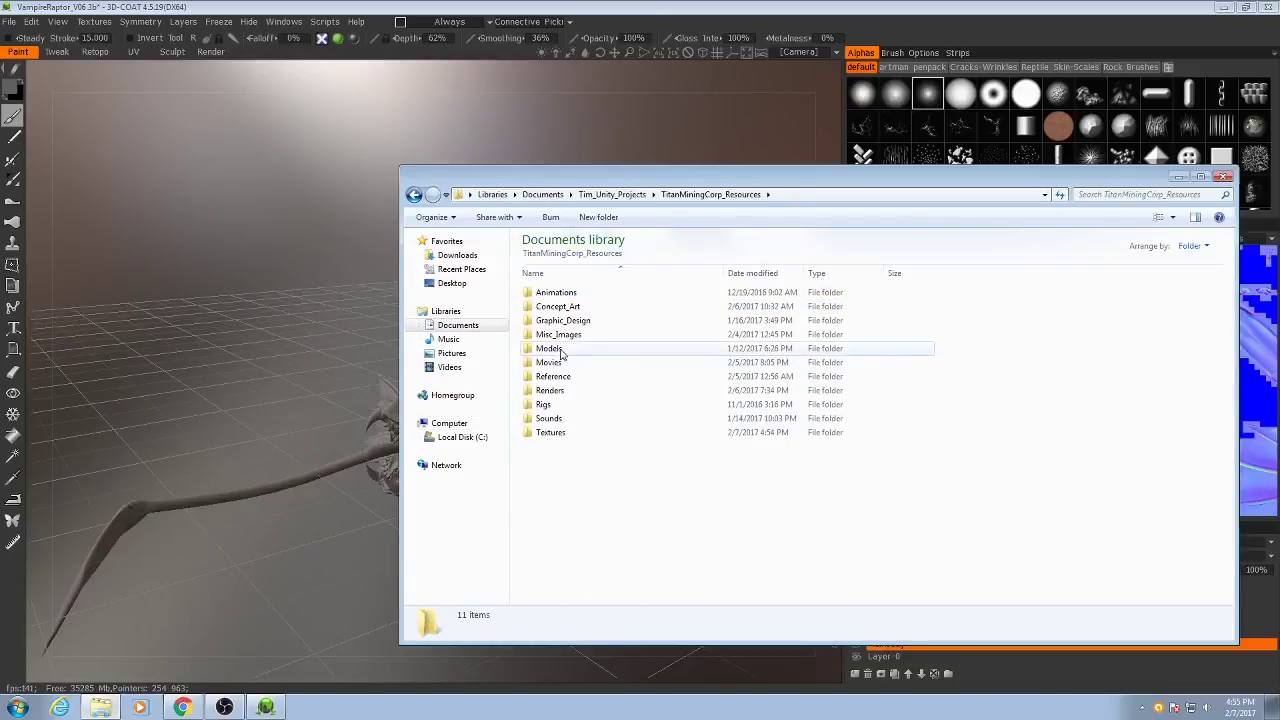
{"action": "double_click", "coordinate": [560, 354]}
{"action": "double_click", "coordinate": [562, 352]}
{"action": "scroll", "coordinate": [562, 352], "scroll_direction": "down", "scroll_amount": 14}
{"action": "left_click", "coordinate": [560, 530]}
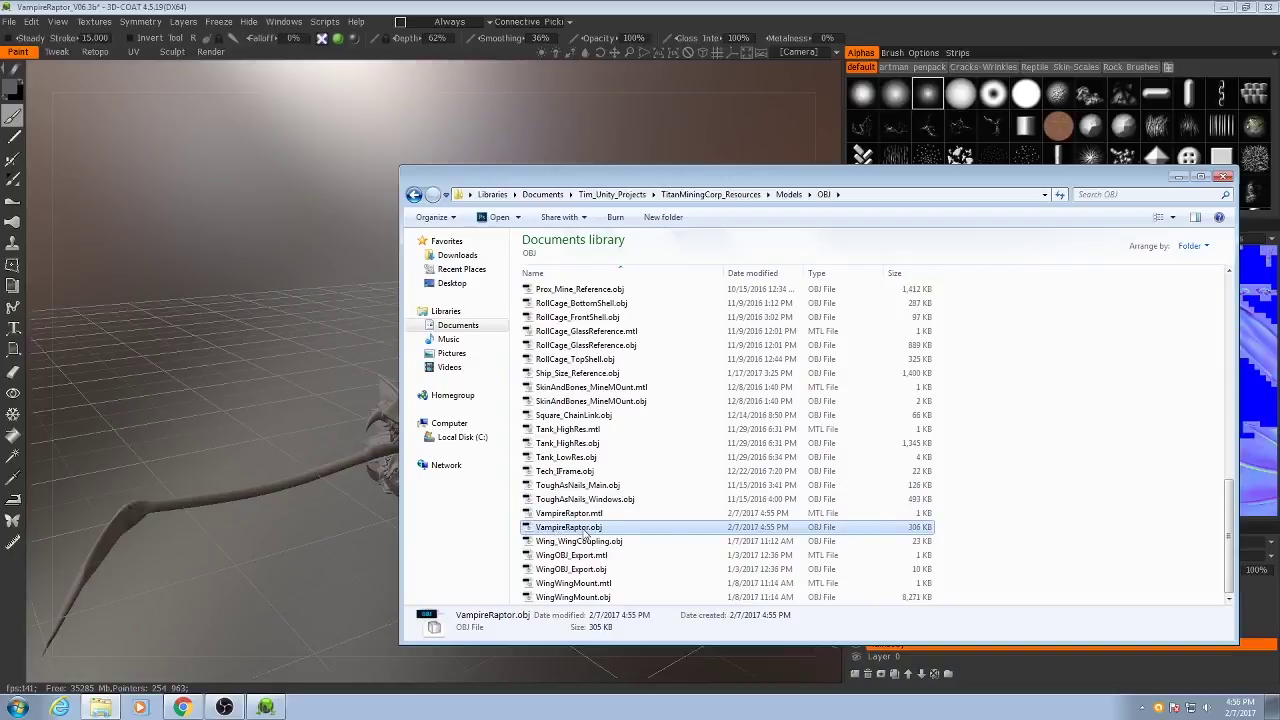
{"action": "left_click", "coordinate": [1181, 177]}
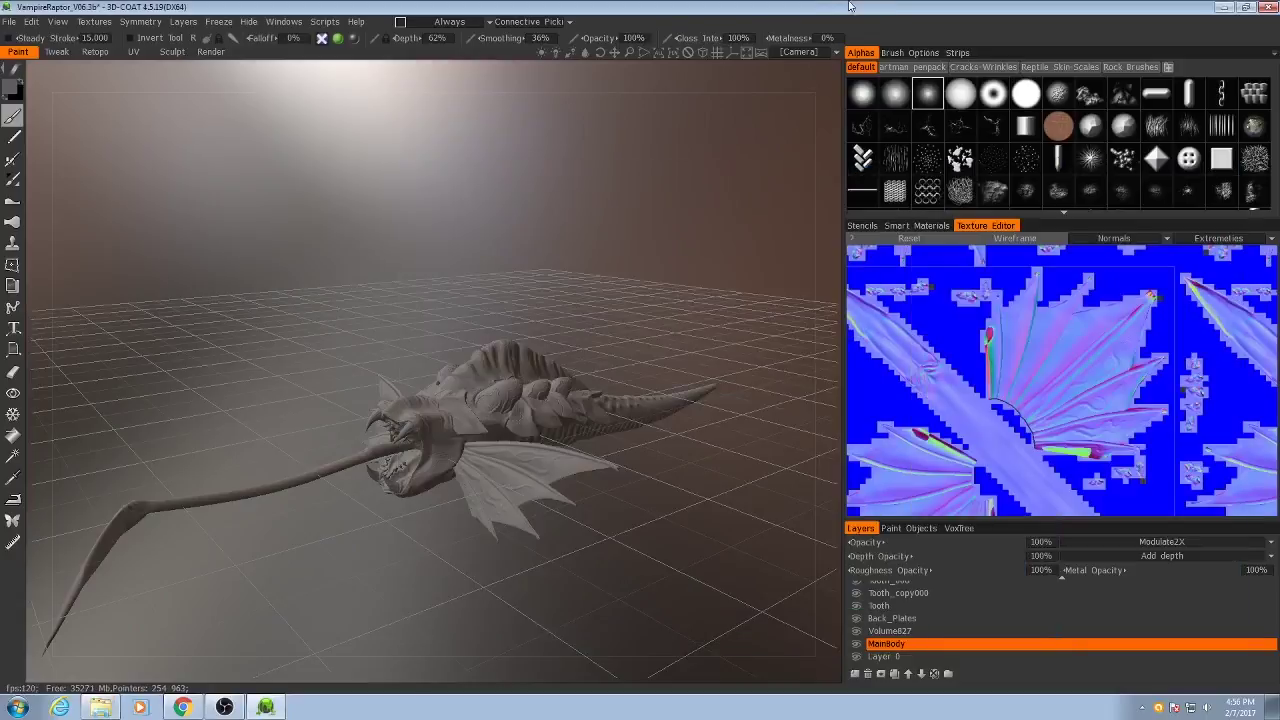
{"action": "left_click_drag", "start_coordinate": [402, 250], "coordinate": [411, 321]}
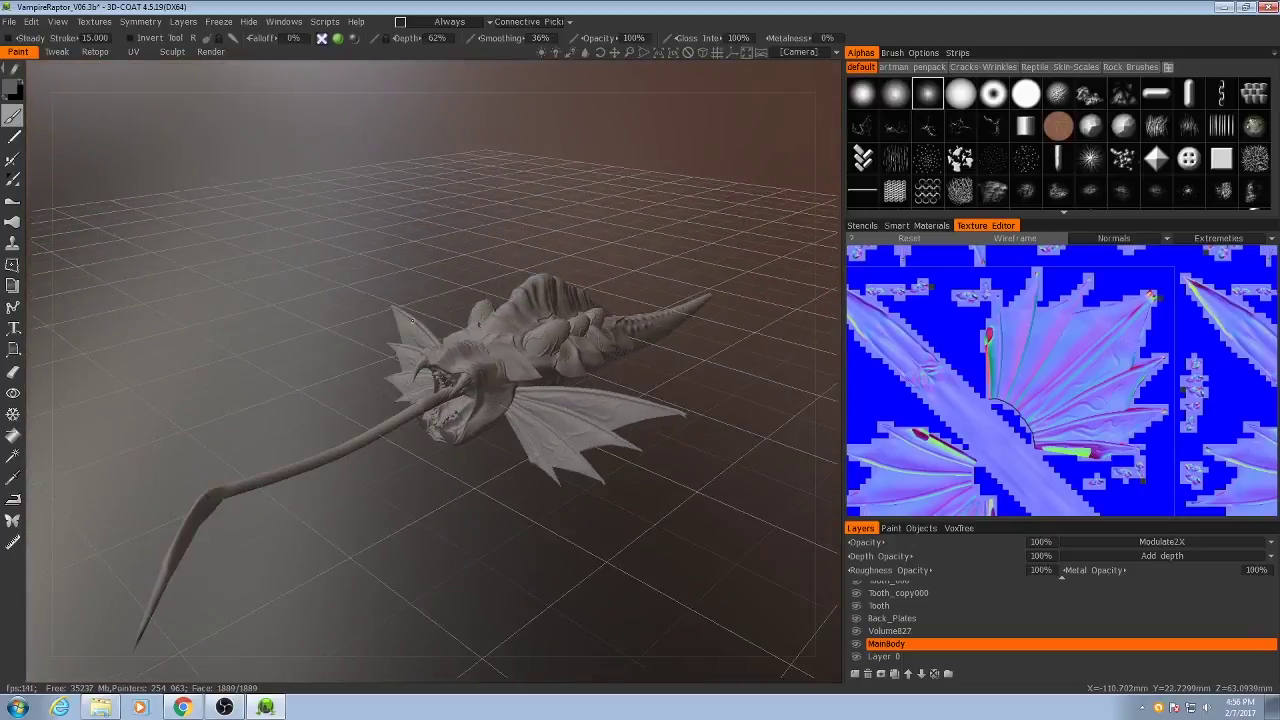